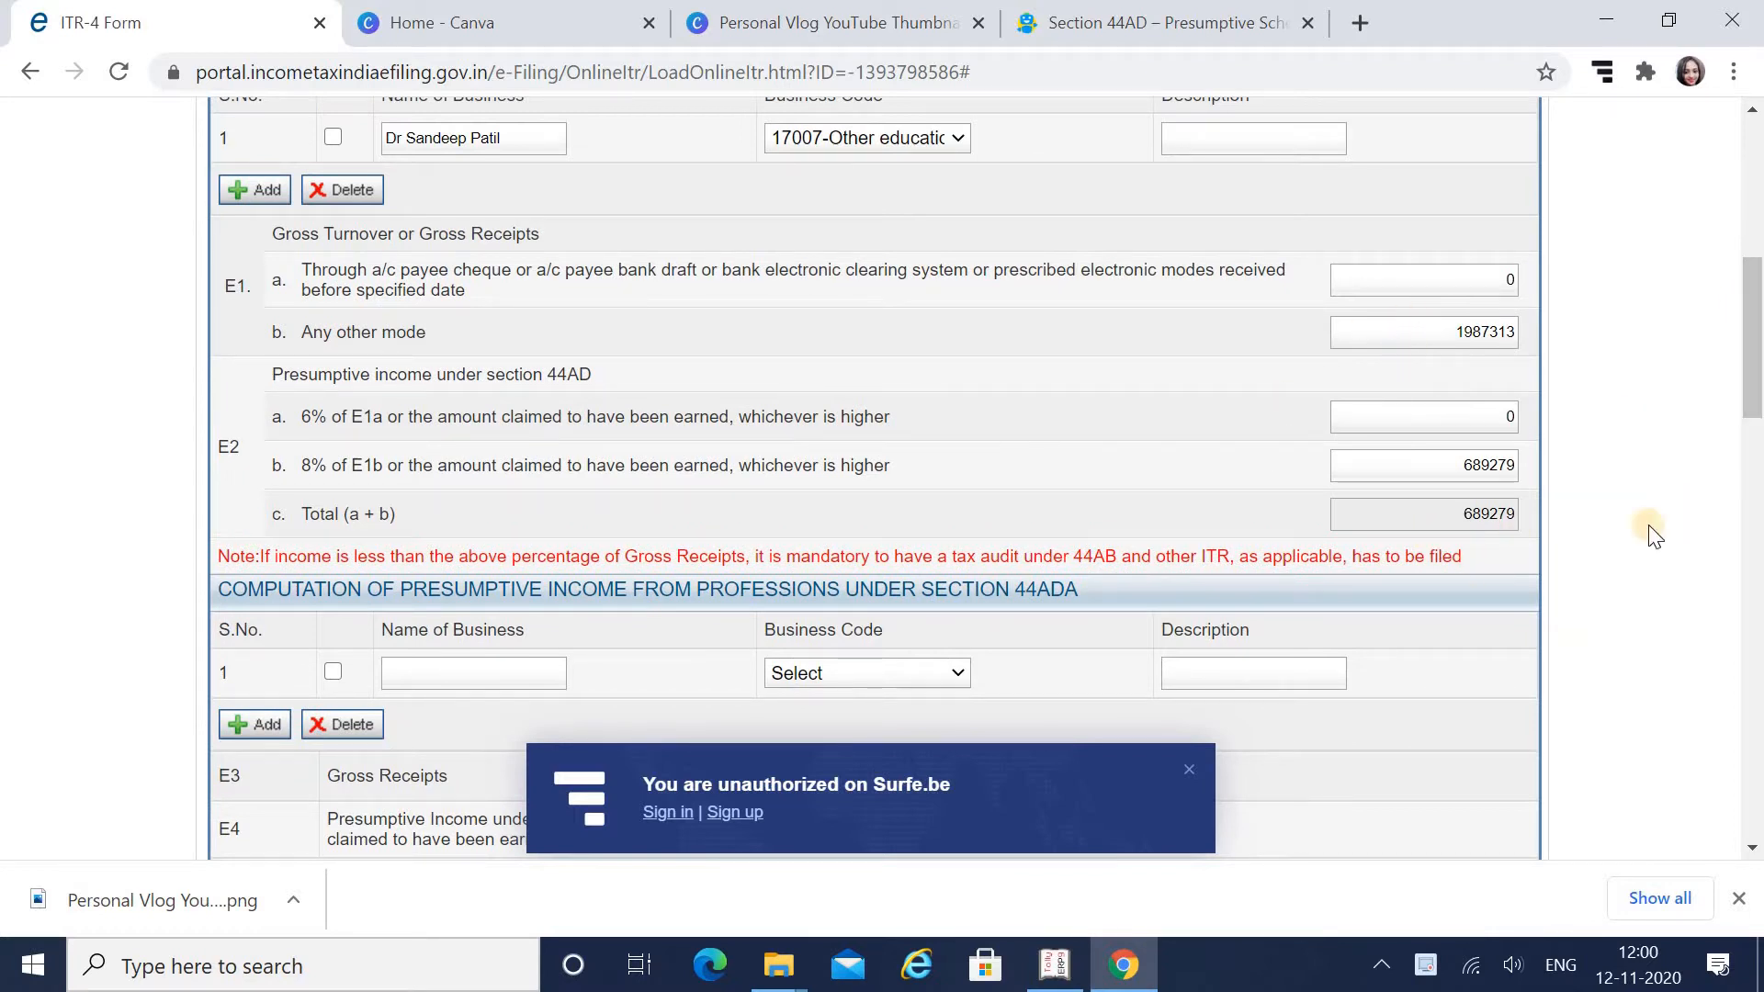
Review Schedule BP of the ITR-4 form, examining the presumptive income sections 44AD, 44ADA and 44AE down to the GST turnover section.
{"action": "left_click", "coordinate": [1753, 399]}
{"action": "left_click_drag", "start_coordinate": [1753, 399], "coordinate": [1755, 428]}
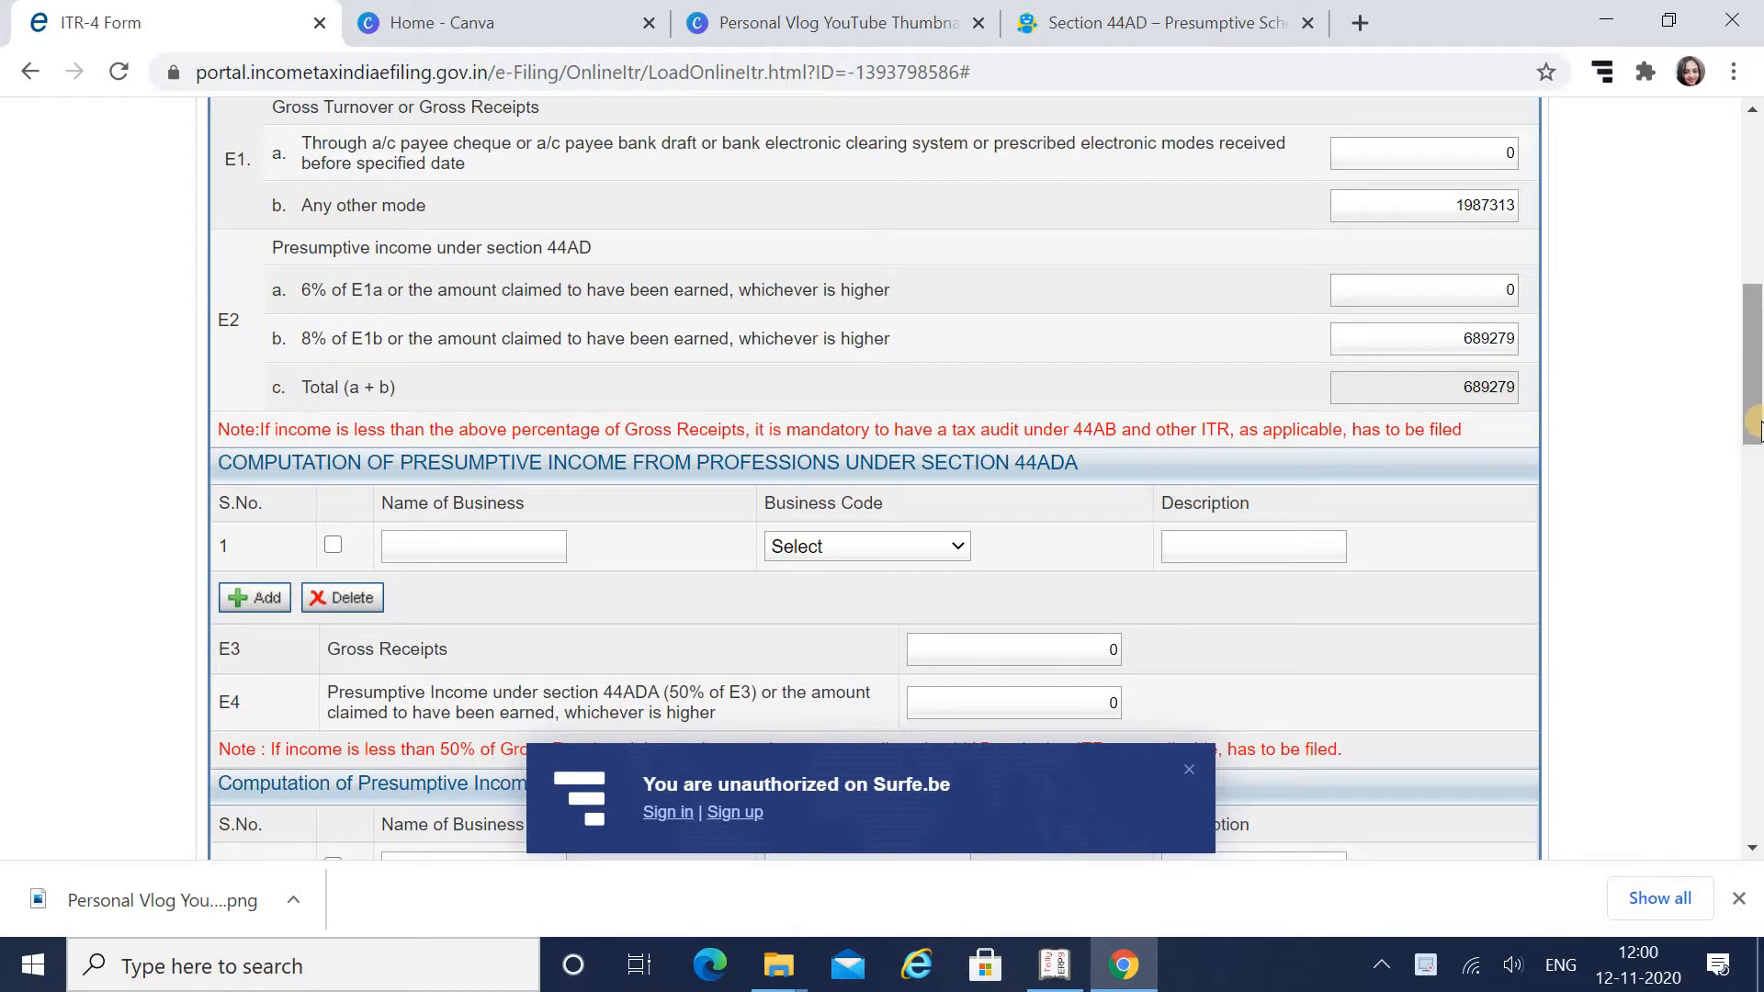
{"action": "scroll", "coordinate": [1755, 409], "scroll_direction": "down", "scroll_amount": 2}
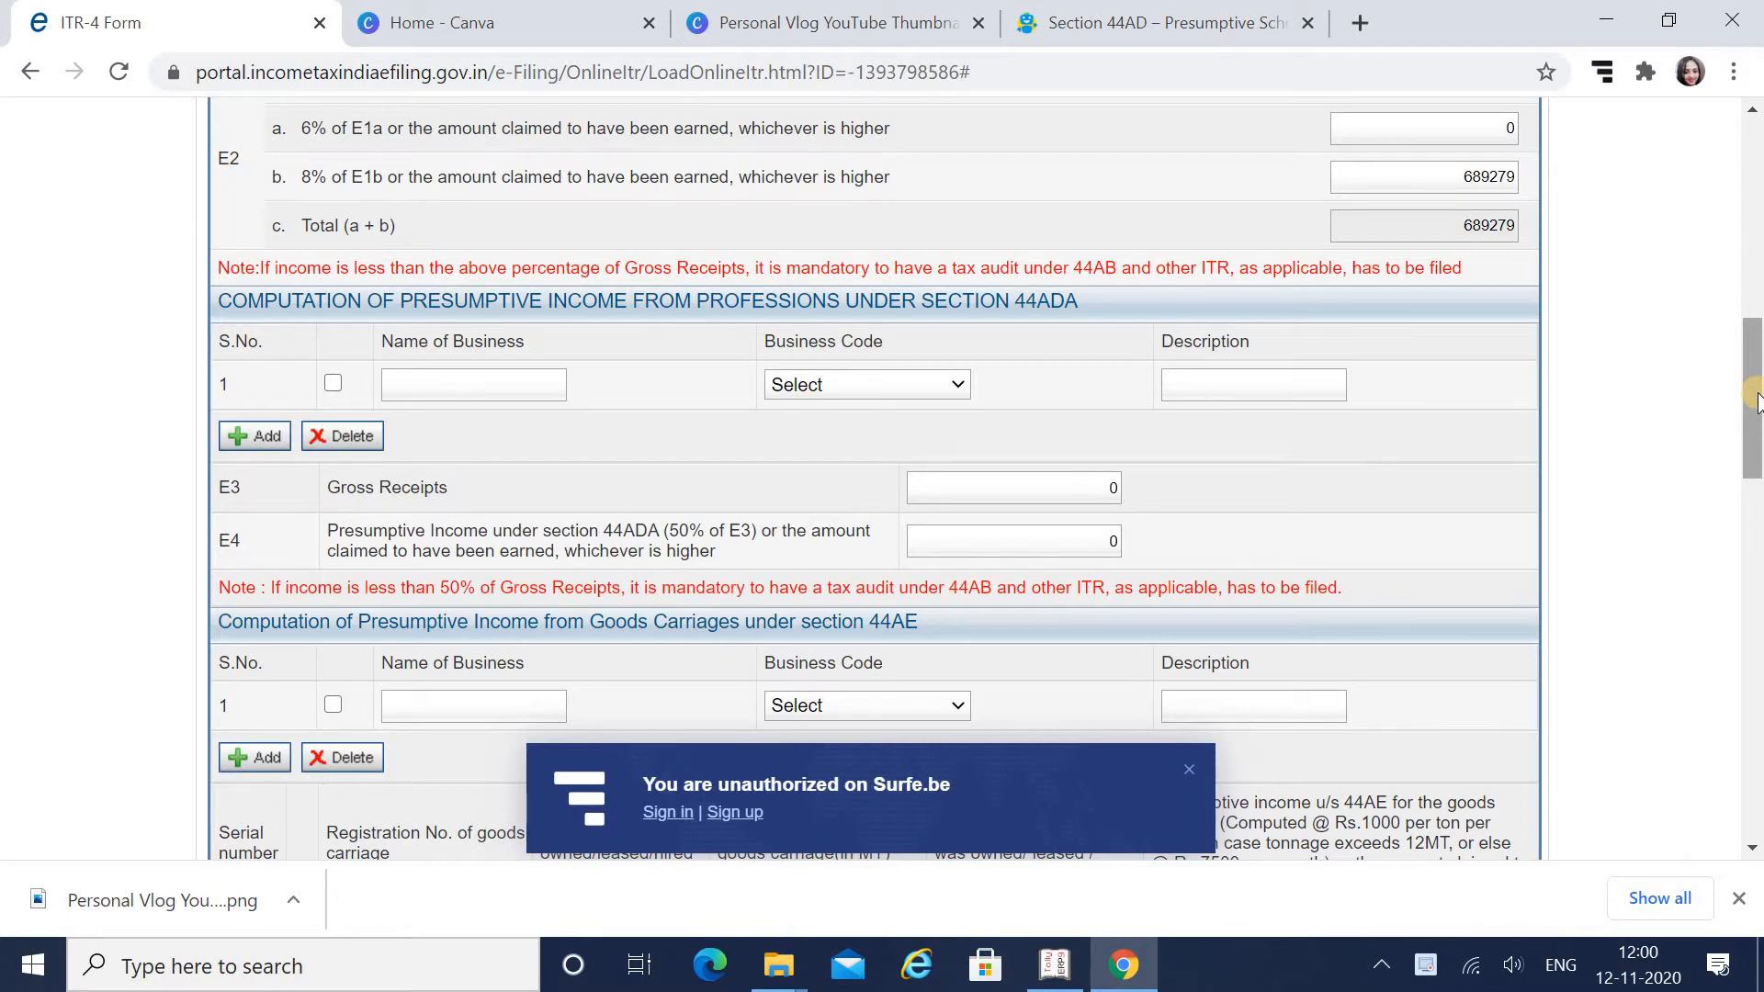
{"action": "left_click_drag", "start_coordinate": [1755, 400], "coordinate": [1755, 317]}
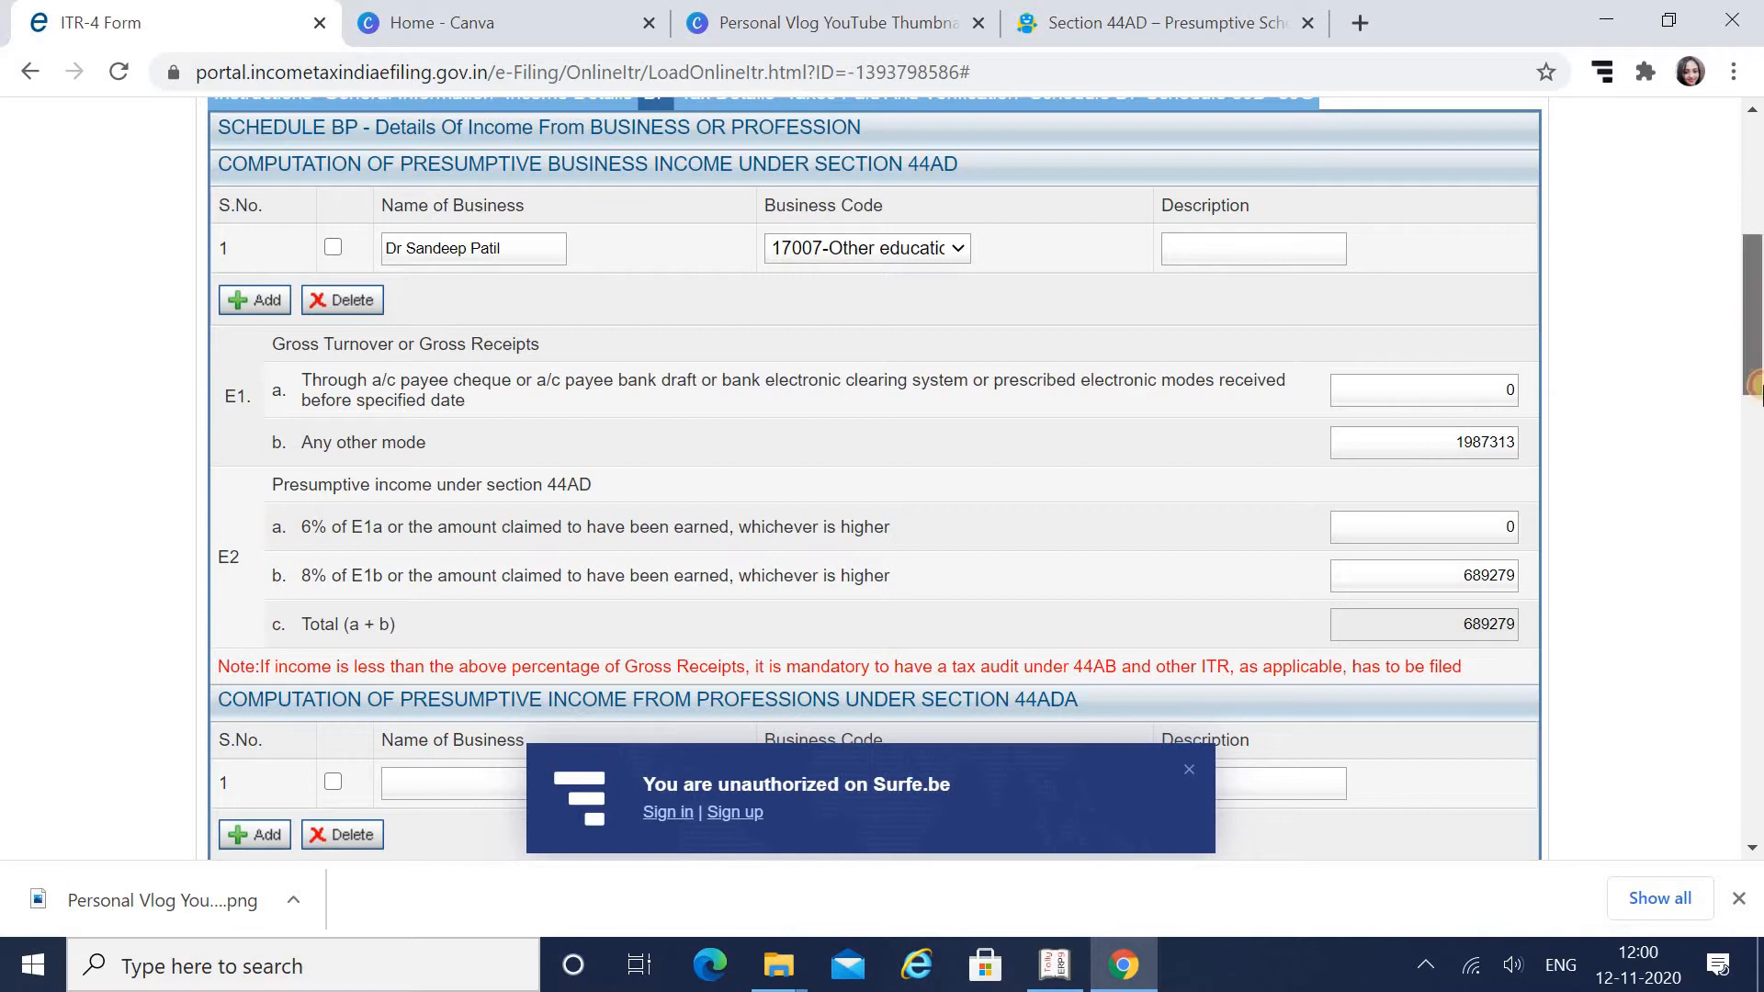
{"action": "left_click_drag", "start_coordinate": [1754, 321], "coordinate": [1755, 429]}
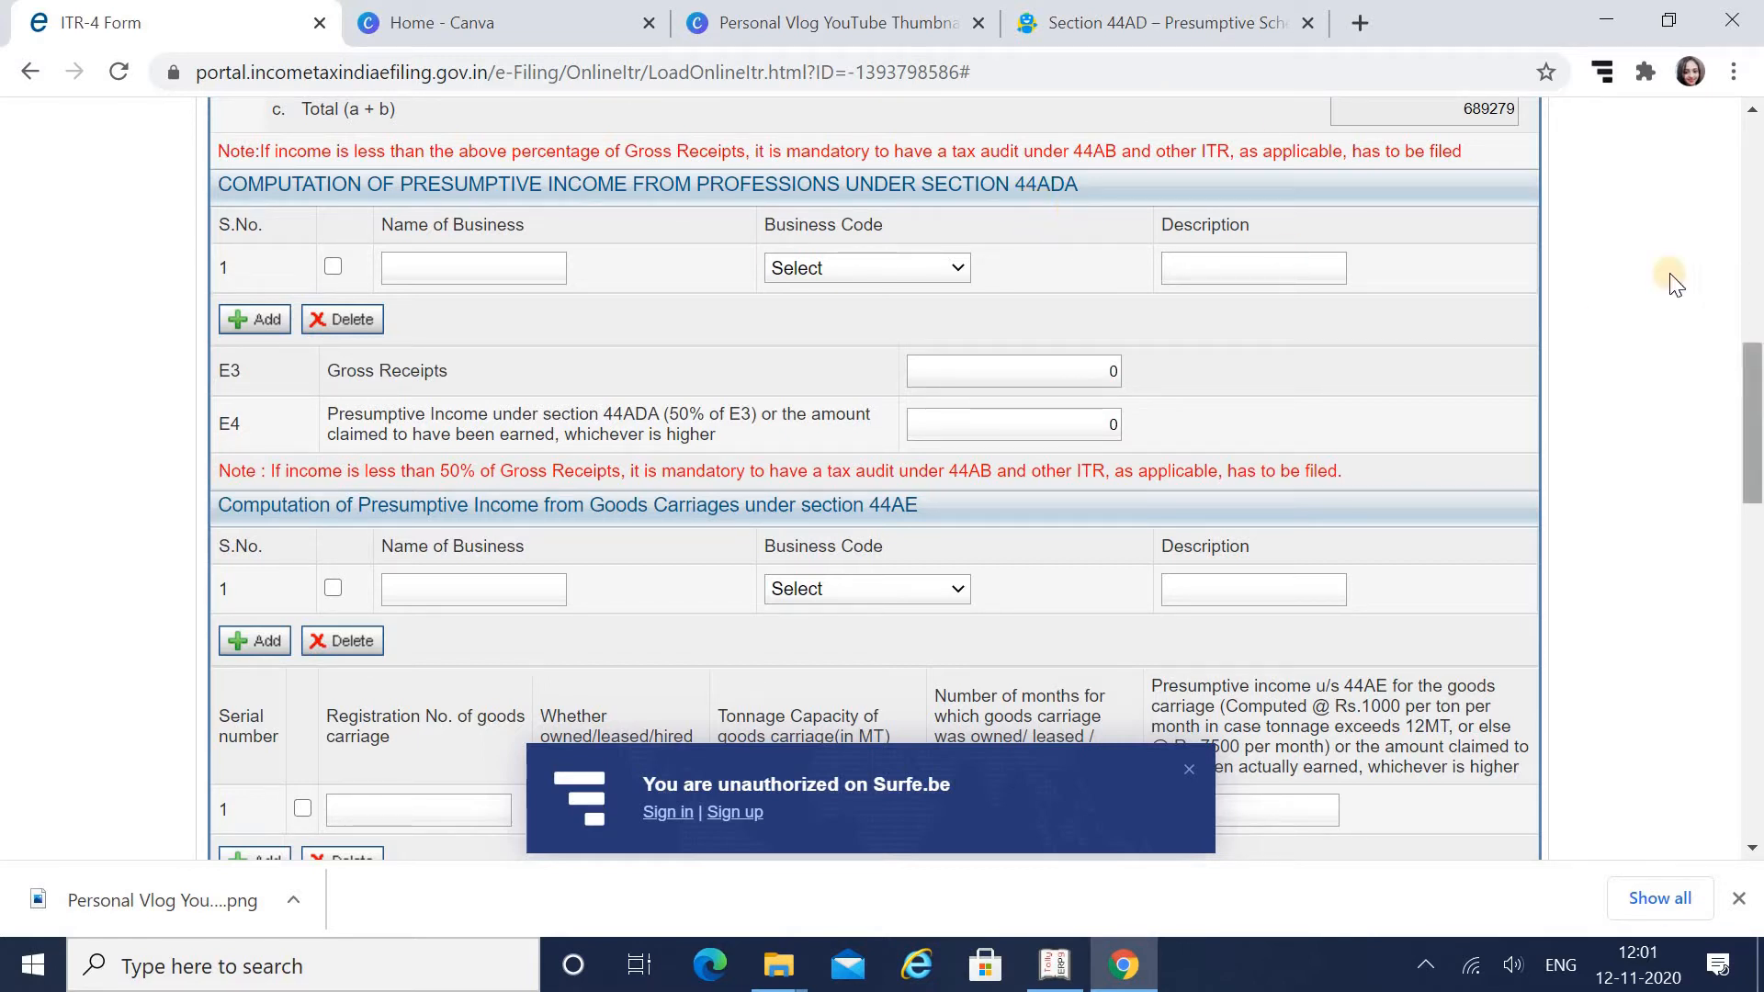
{"action": "left_click_drag", "start_coordinate": [1754, 425], "coordinate": [1756, 468]}
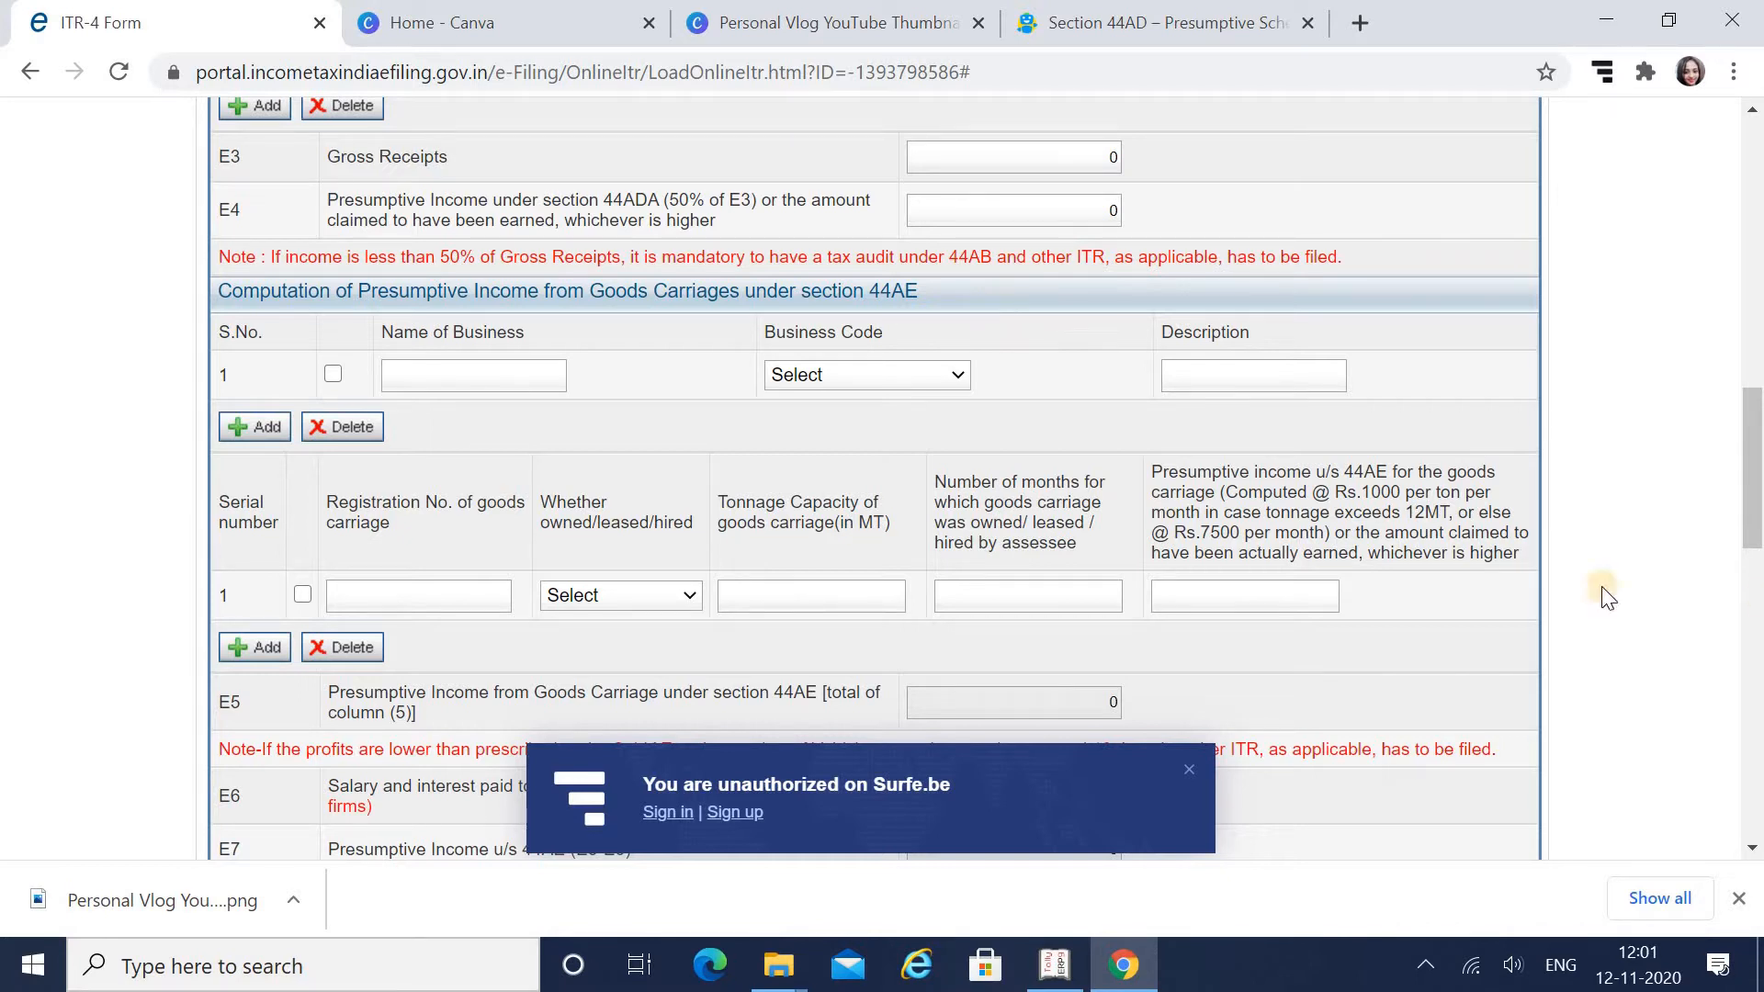
{"action": "left_click_drag", "start_coordinate": [1757, 457], "coordinate": [1757, 489]}
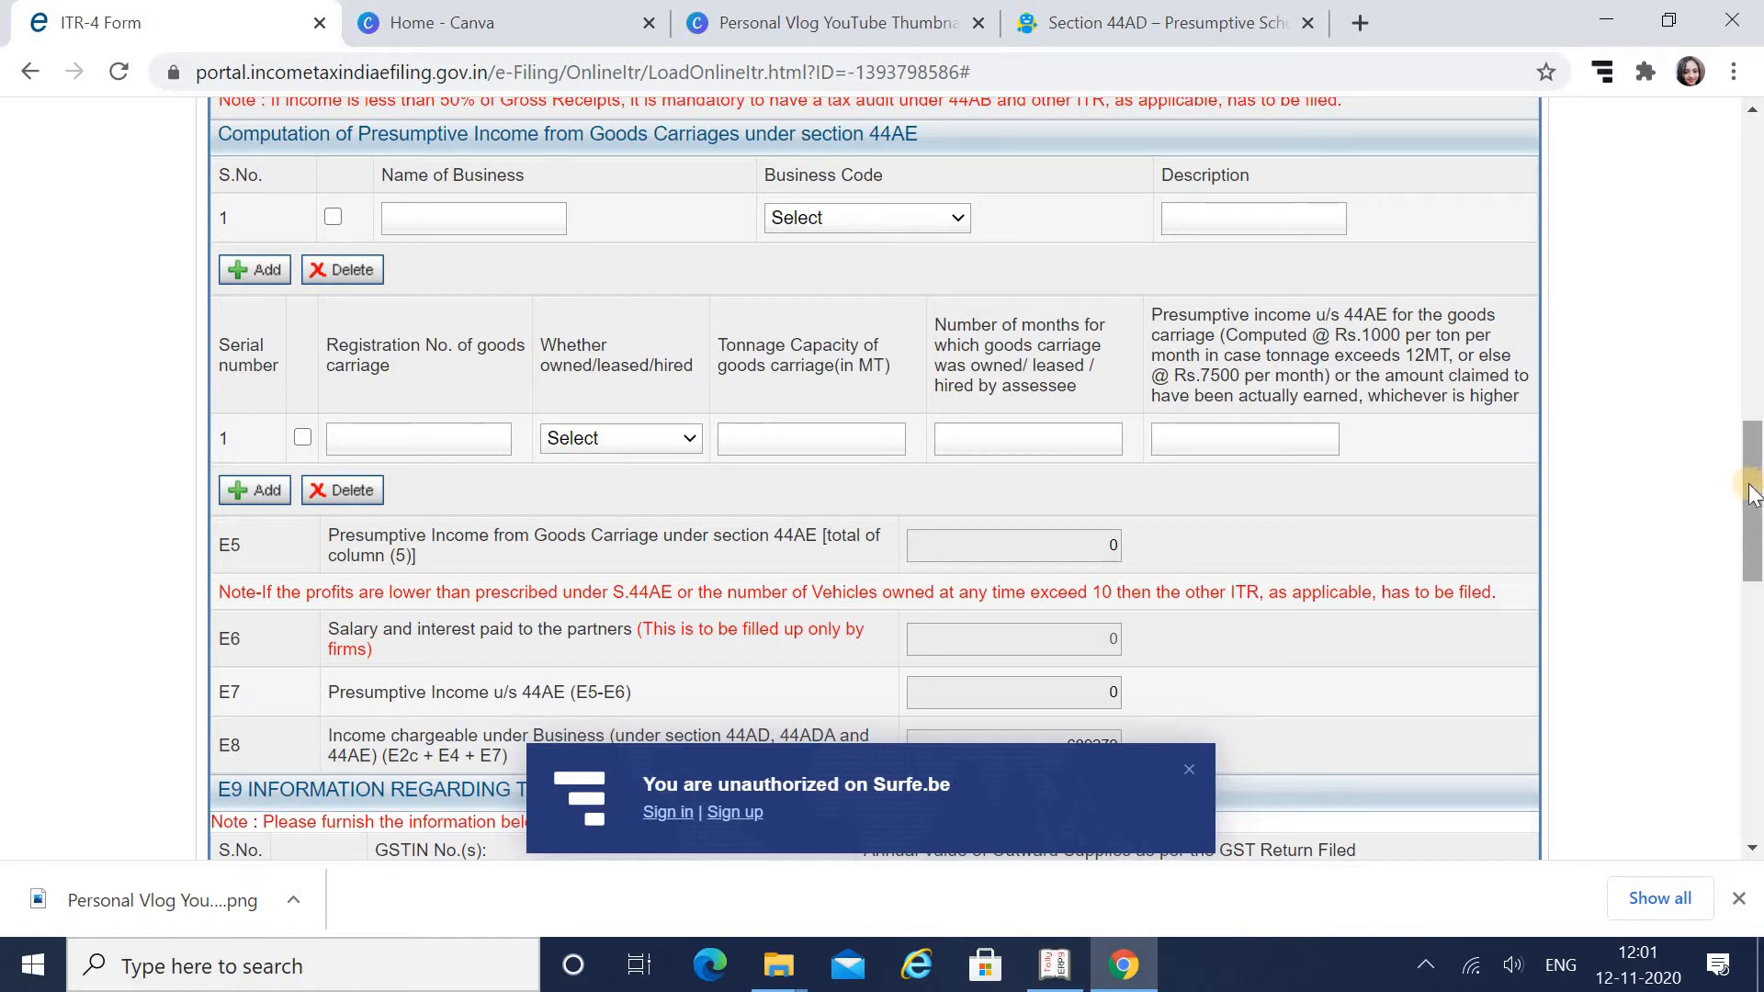
{"action": "left_click_drag", "start_coordinate": [1756, 489], "coordinate": [1756, 624]}
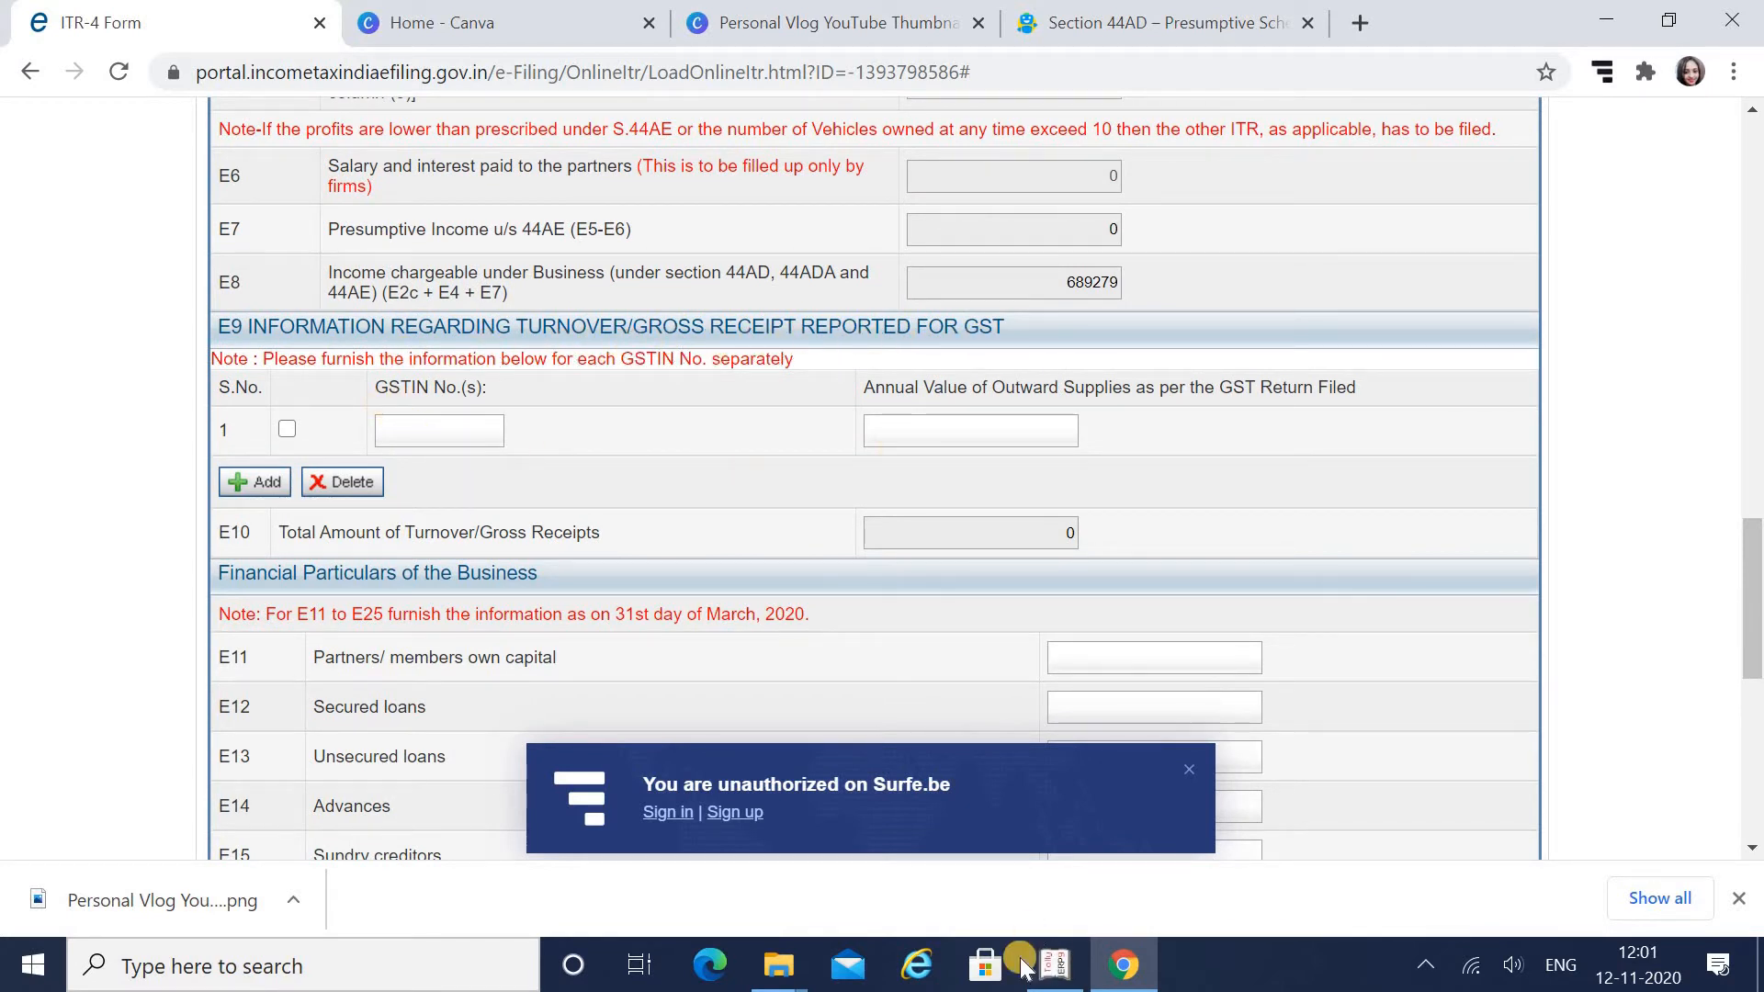
Check the Profit & Loss account in Tally.ERP 9, and review the form's GST turnover and Financial Particulars (E11 to E25) sections.
{"action": "left_click", "coordinate": [1055, 965]}
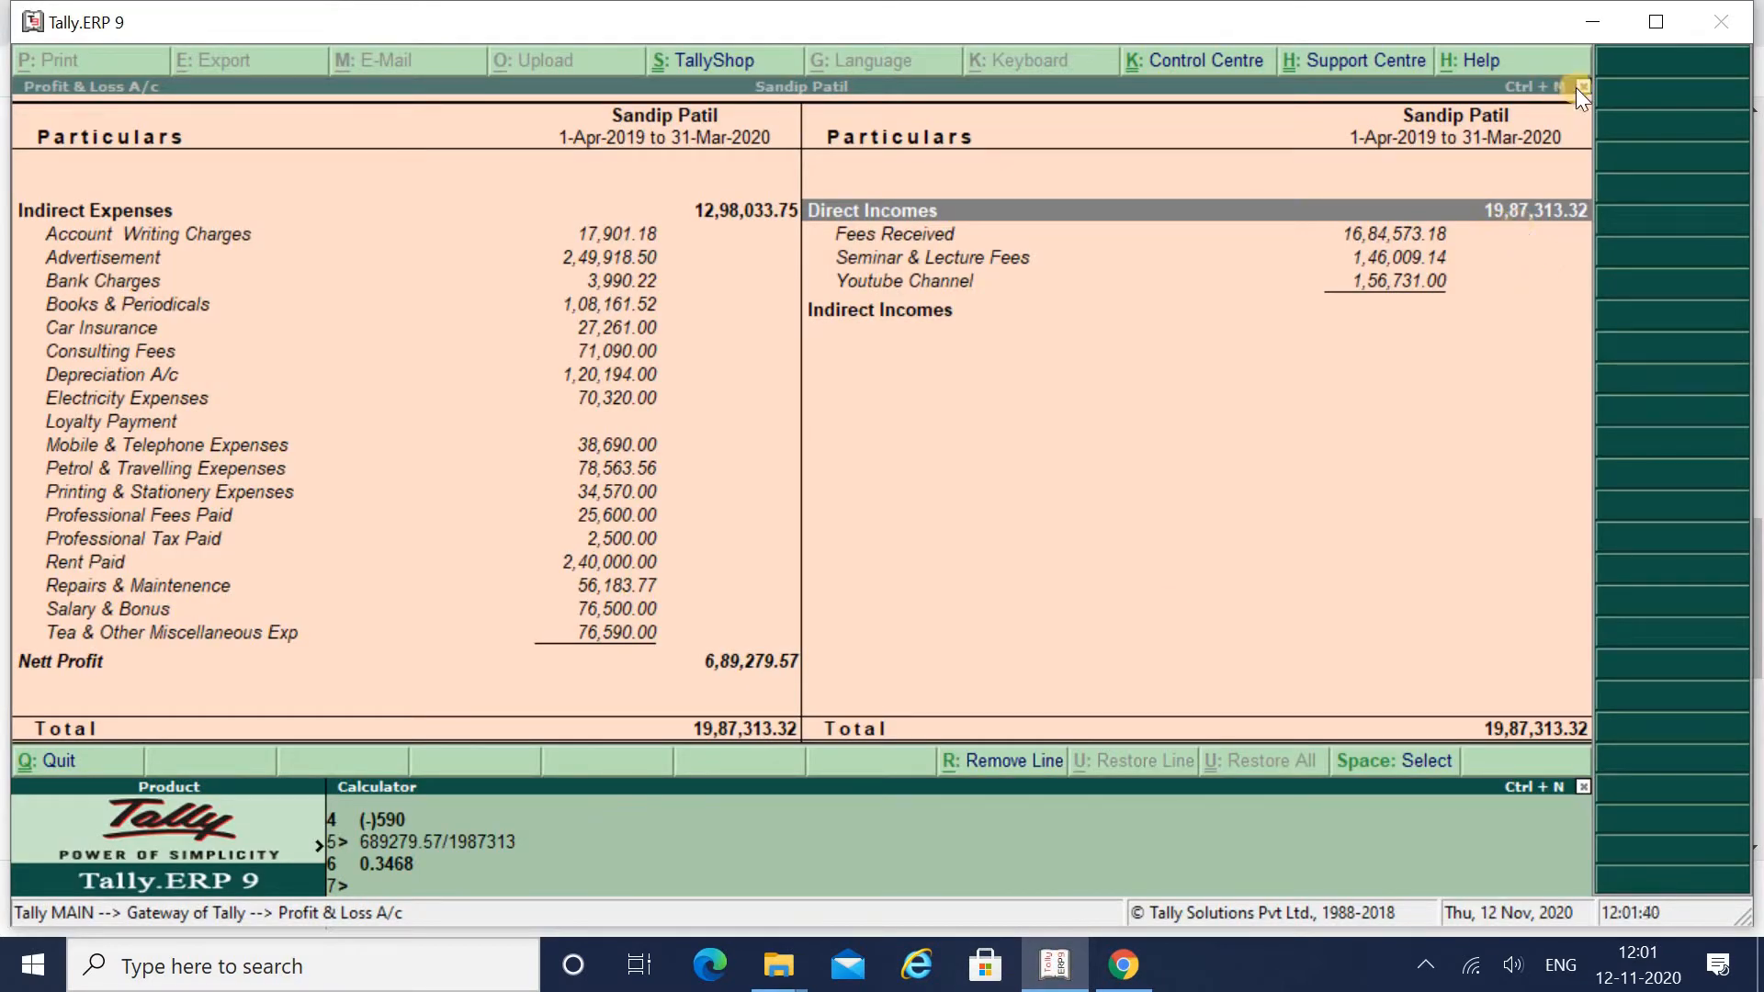
{"action": "left_click", "coordinate": [1601, 23]}
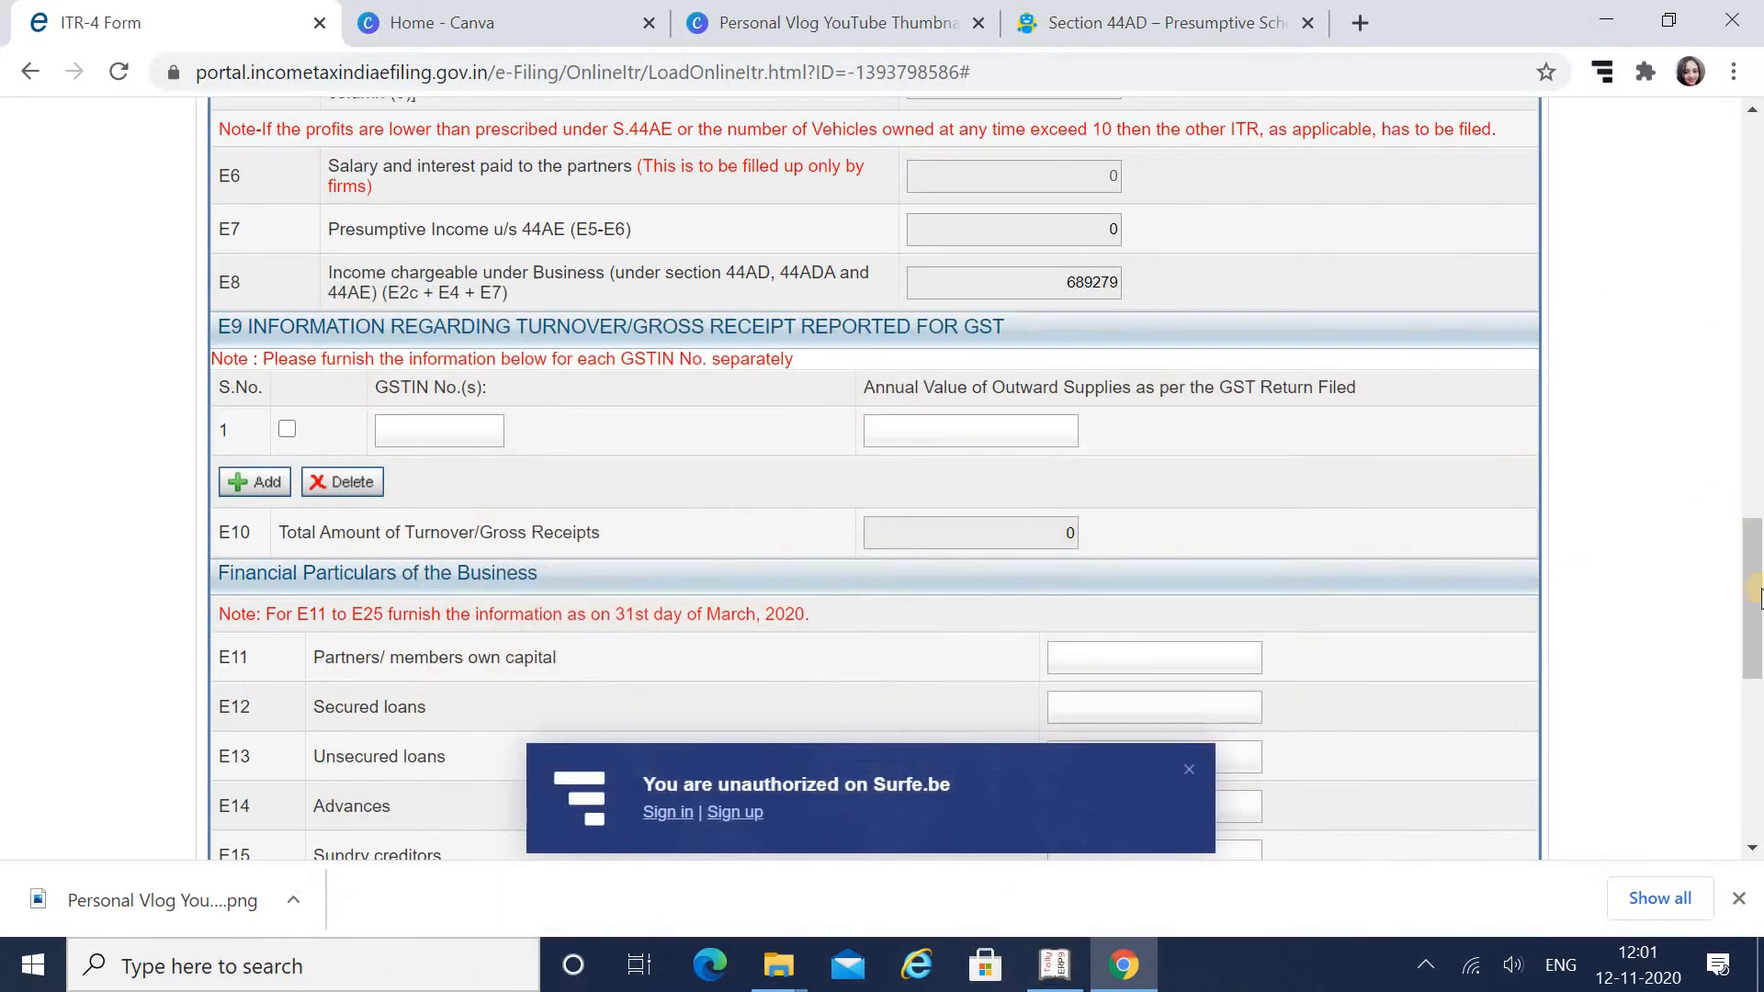
{"action": "left_click_drag", "start_coordinate": [1758, 595], "coordinate": [1758, 617]}
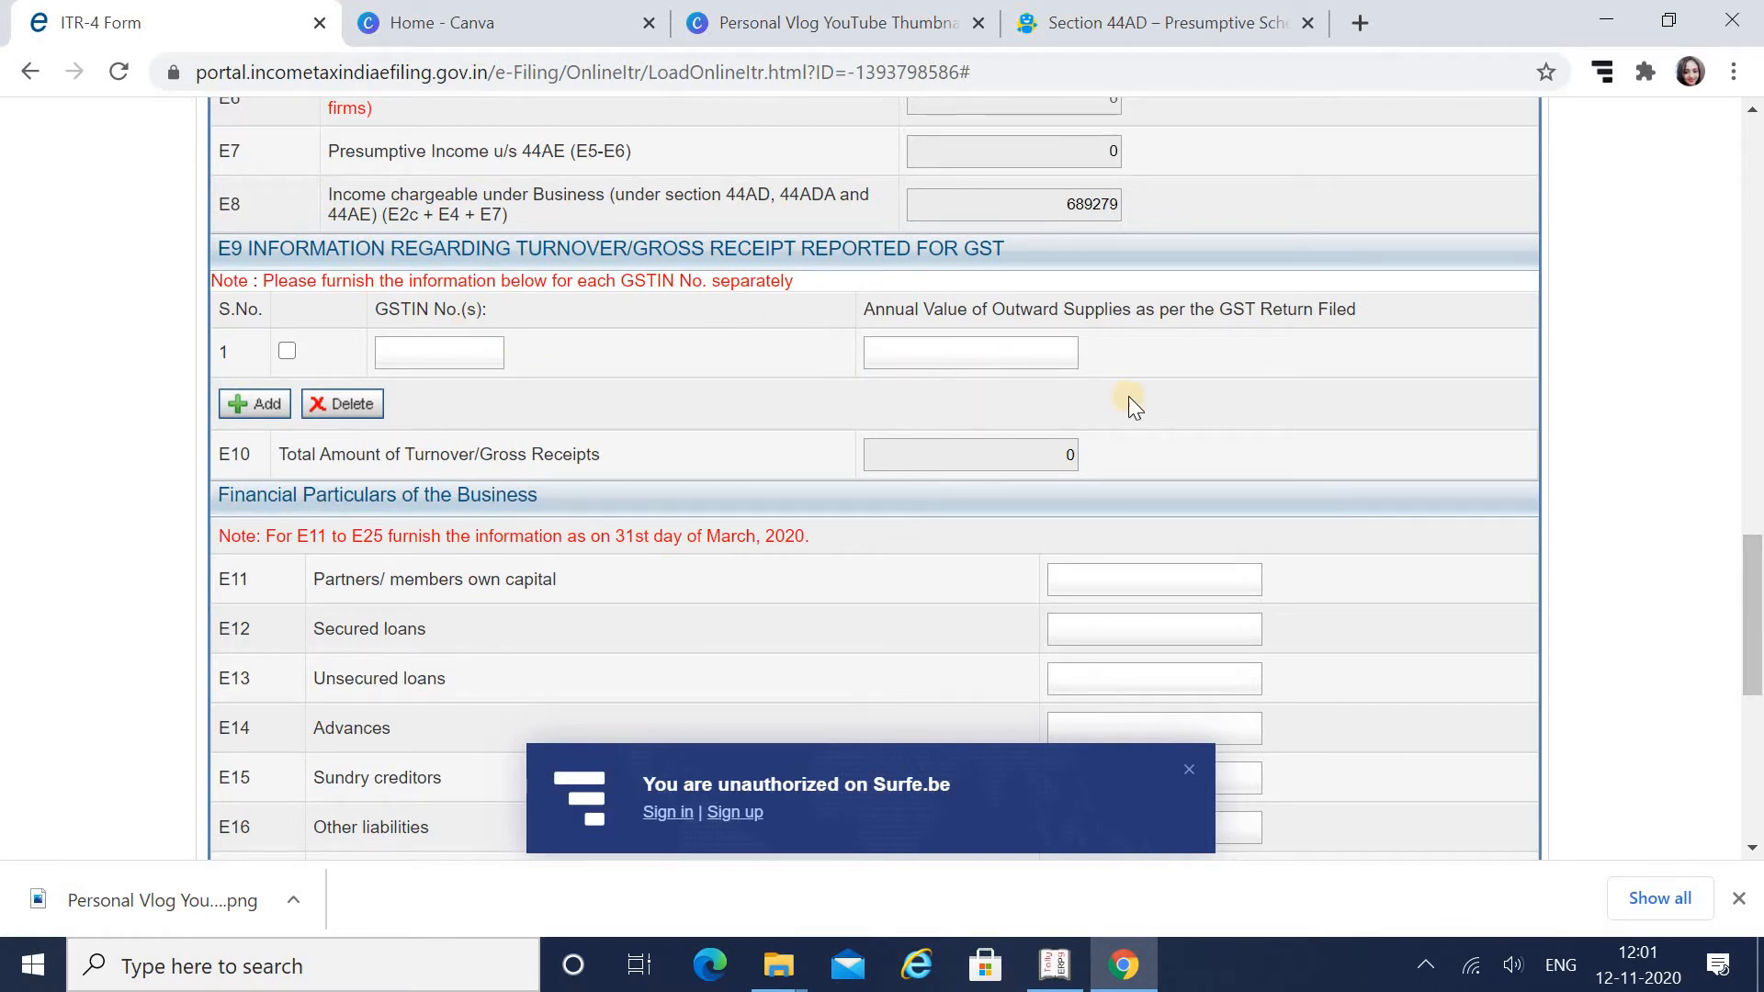
{"action": "scroll", "coordinate": [1755, 597], "scroll_direction": "down", "scroll_amount": 4}
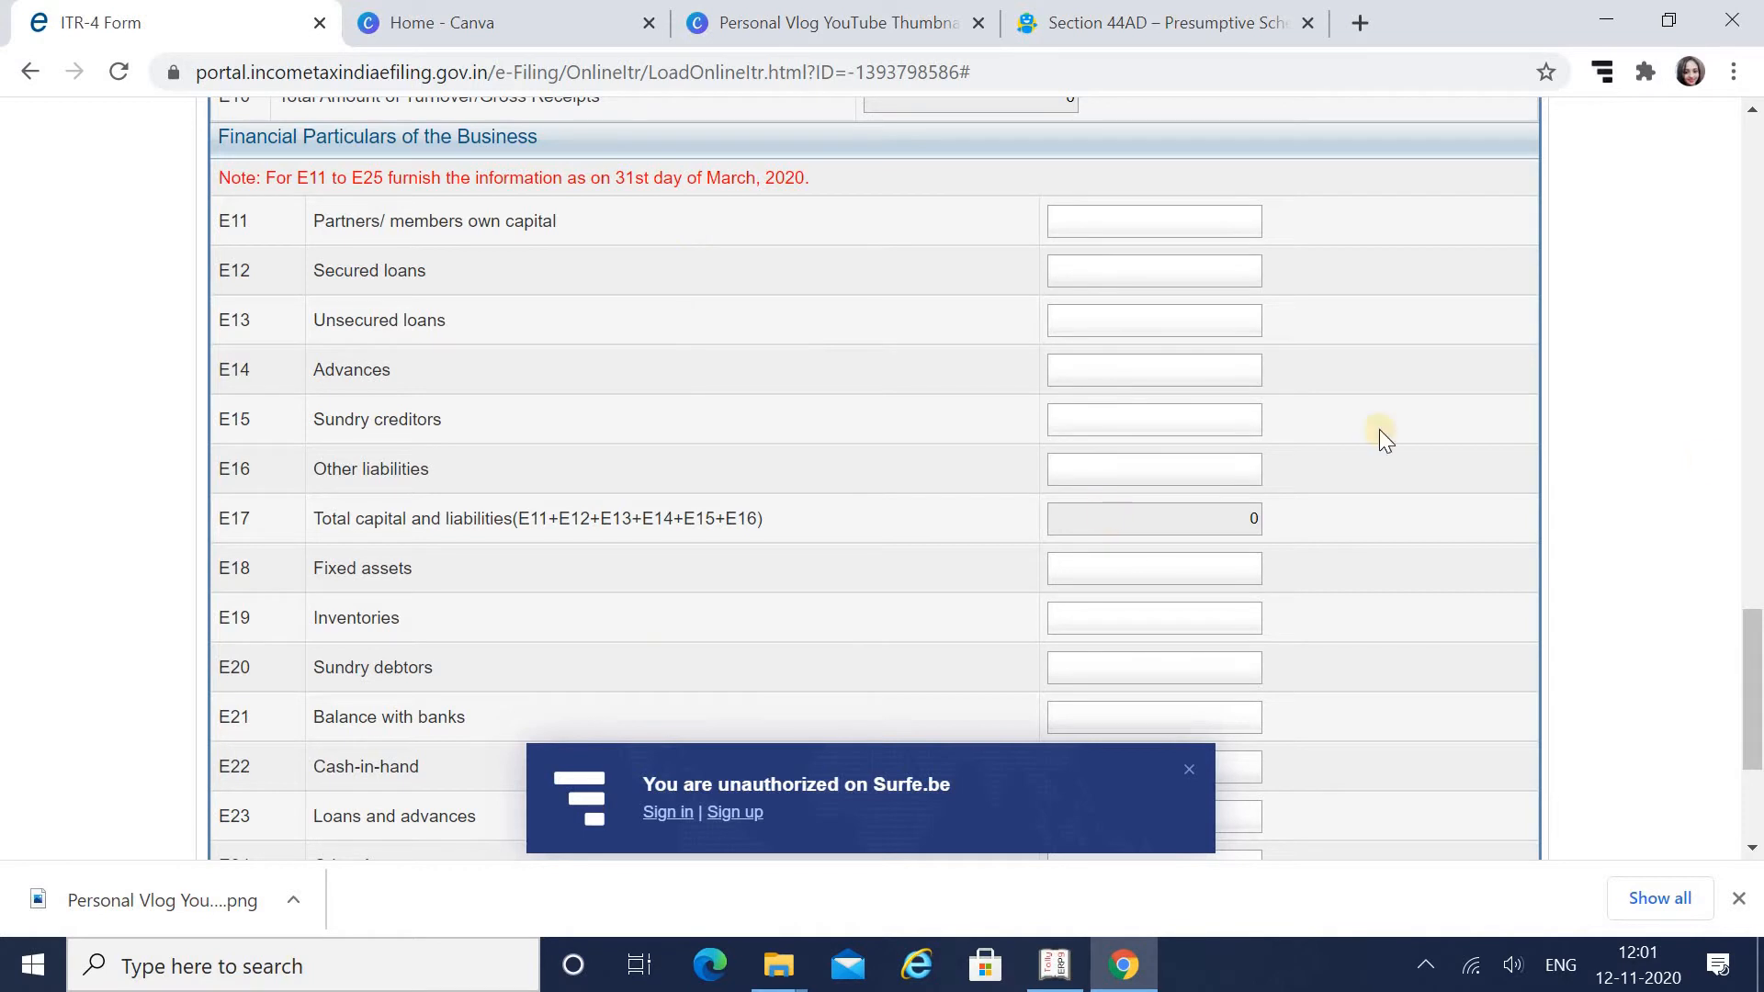
{"action": "left_click_drag", "start_coordinate": [1755, 643], "coordinate": [1755, 708]}
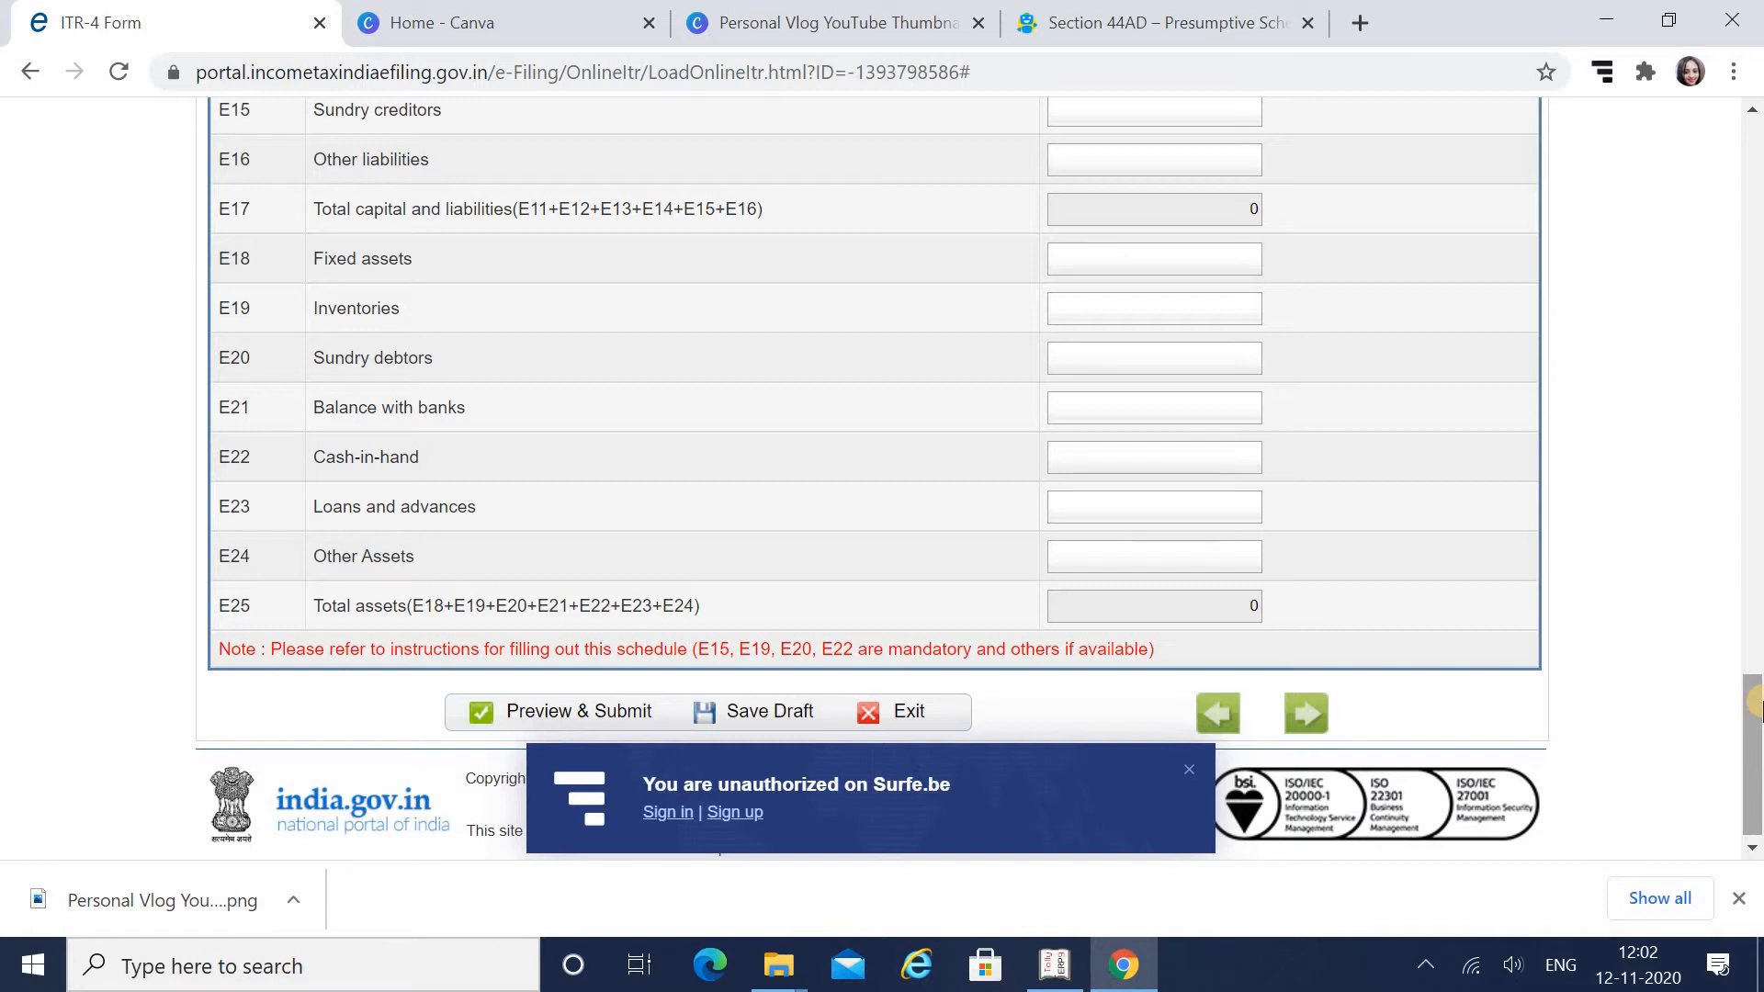
Switch to Tally.ERP 9, close the calculator and open the Balance Sheet in detailed view for the E11 capital figure.
{"action": "left_click_drag", "start_coordinate": [1754, 706], "coordinate": [1755, 620]}
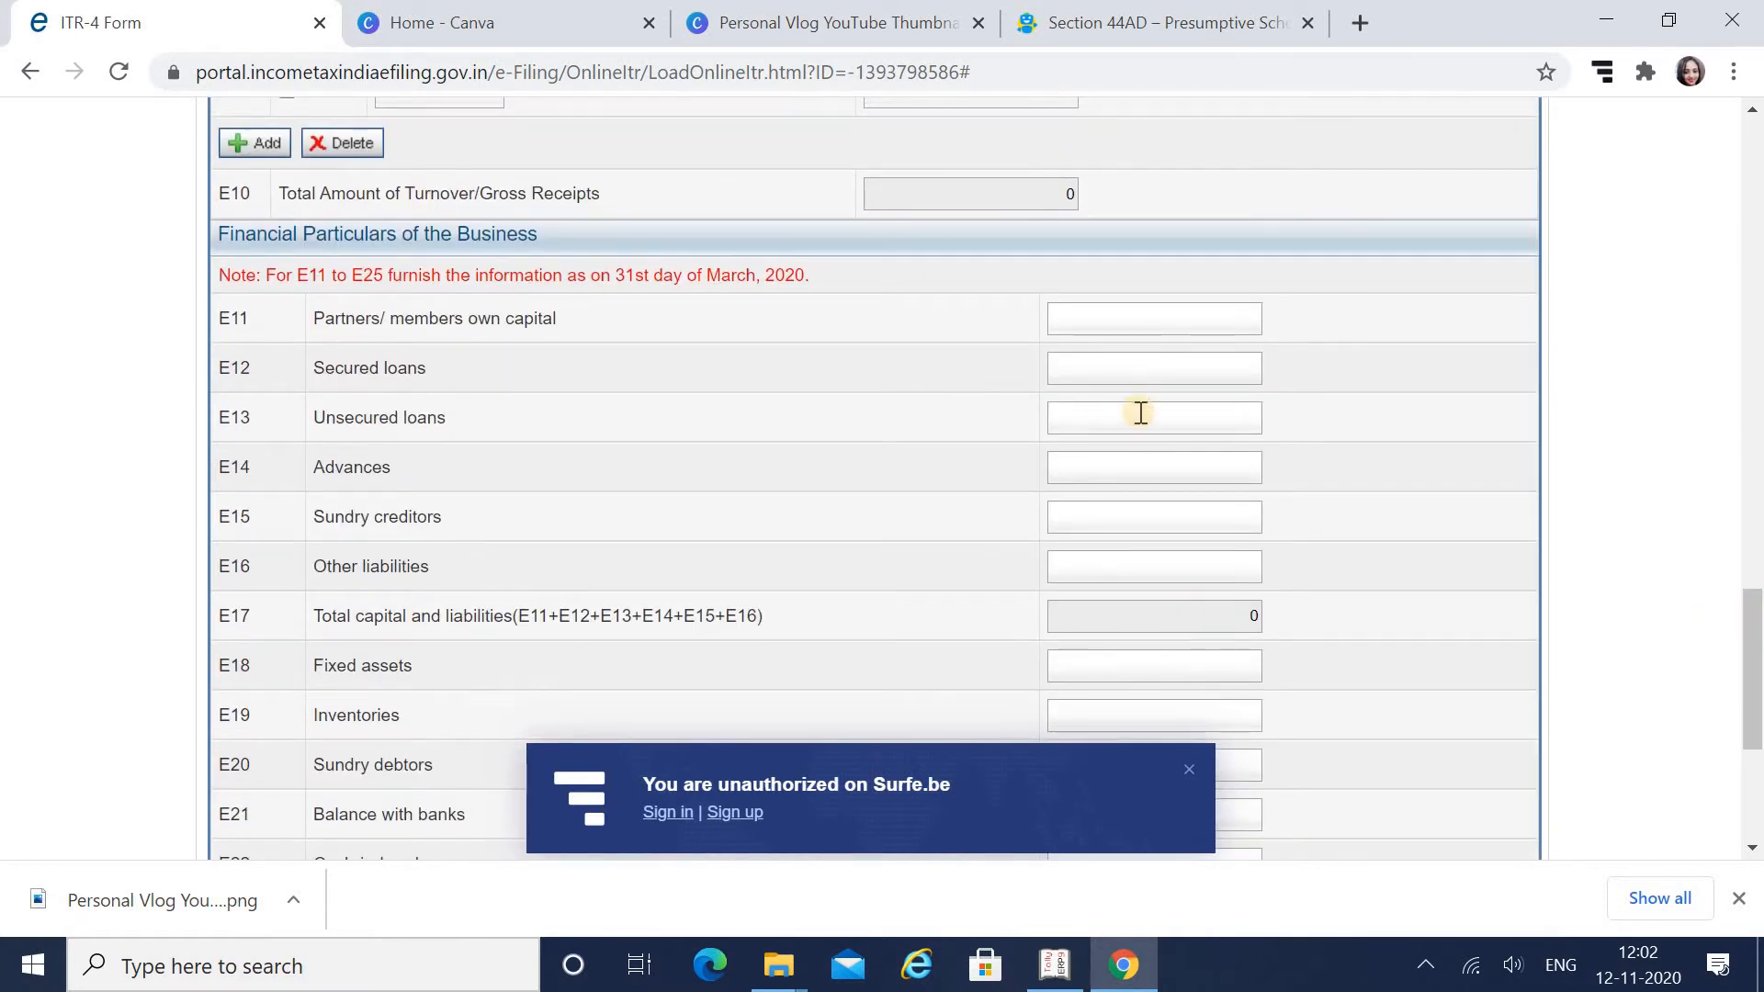
{"action": "left_click", "coordinate": [1176, 319]}
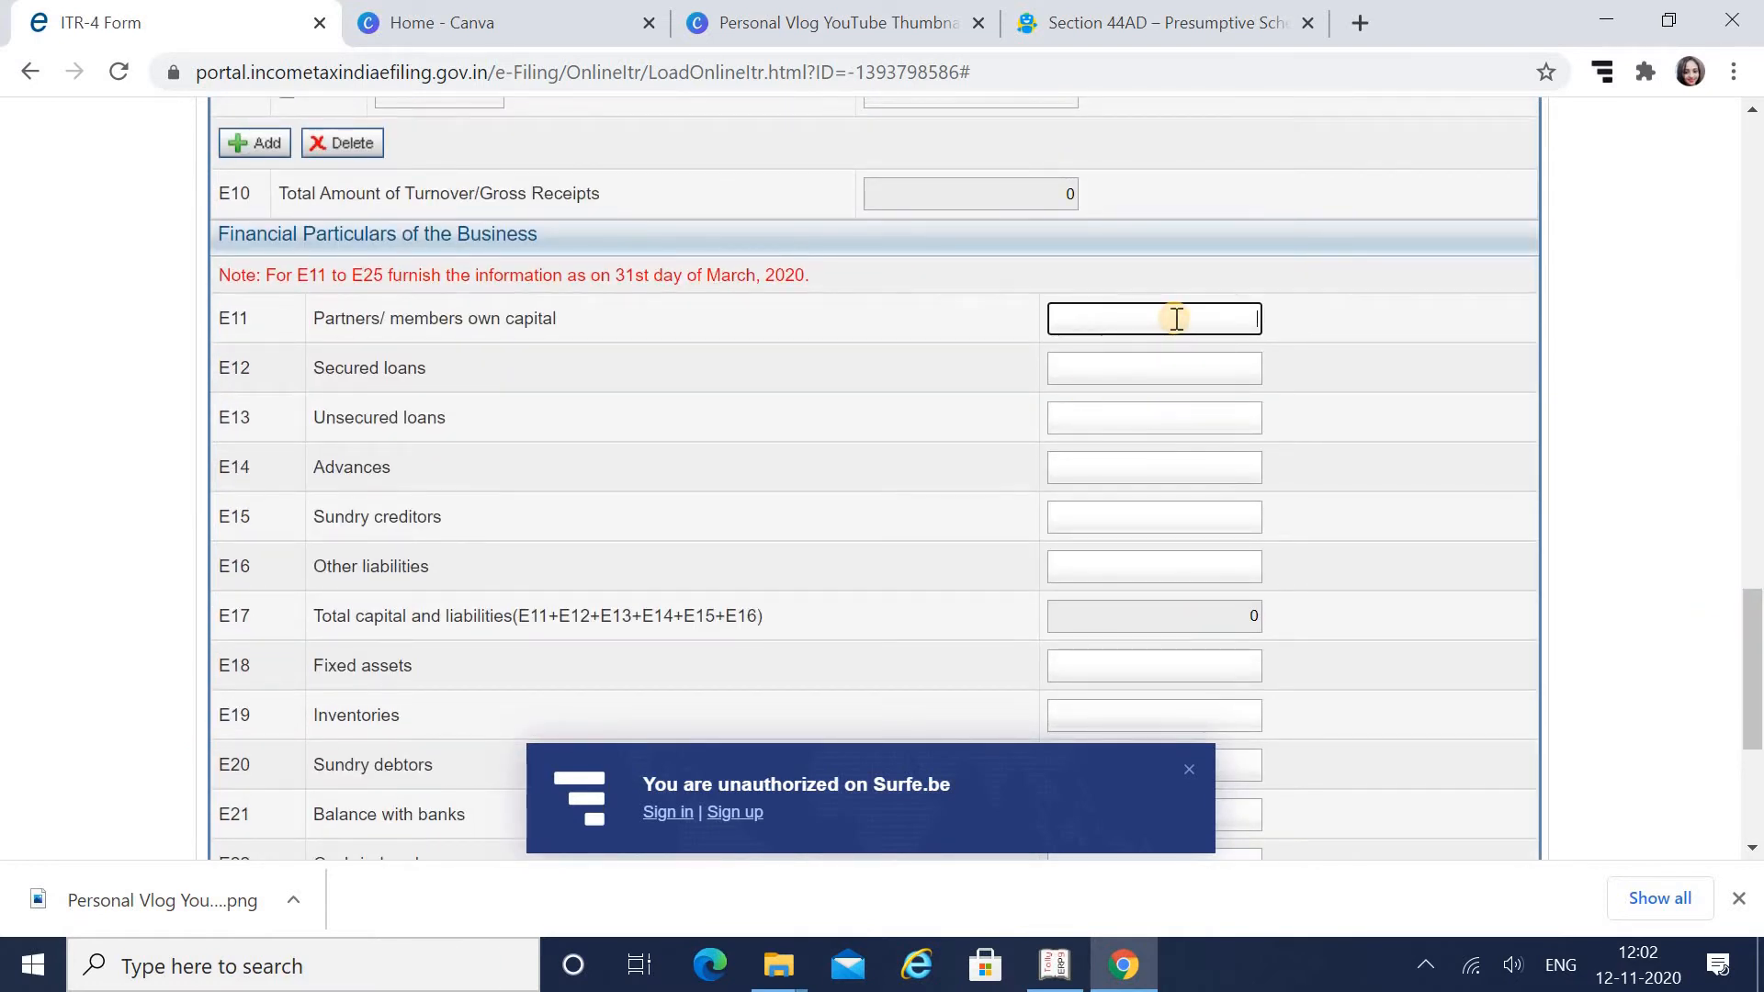
{"action": "mouse_move", "coordinate": [1055, 965]}
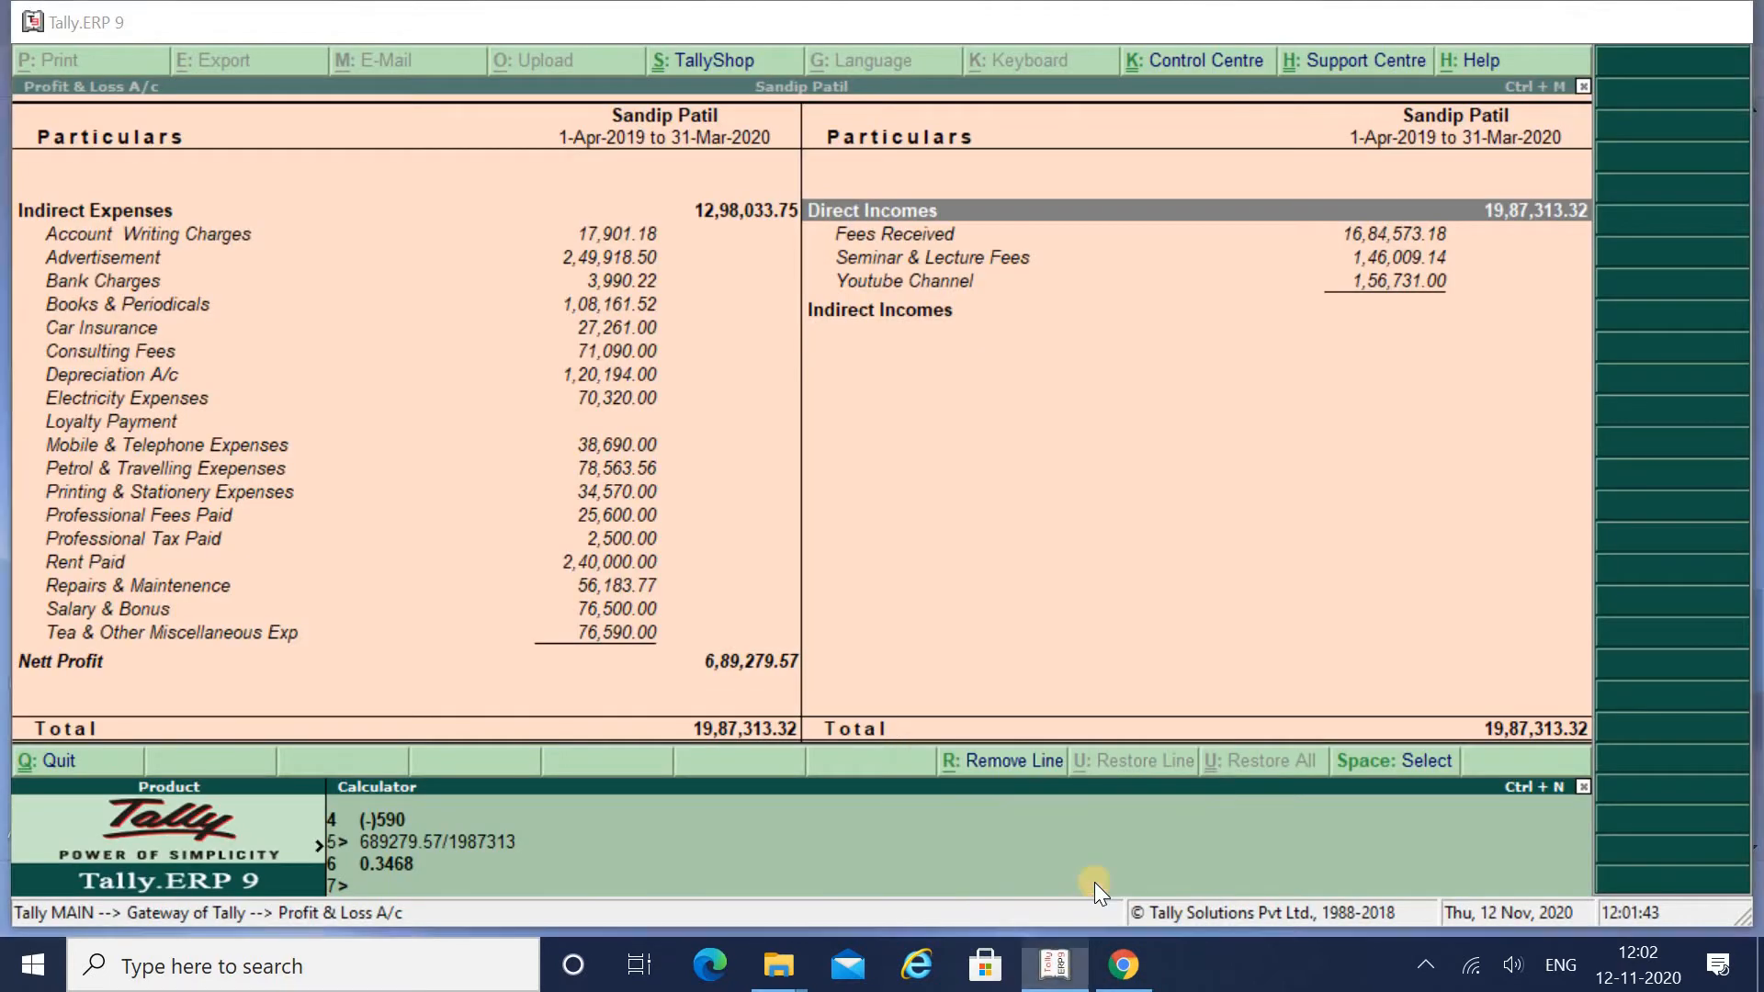
{"action": "left_click", "coordinate": [1094, 882]}
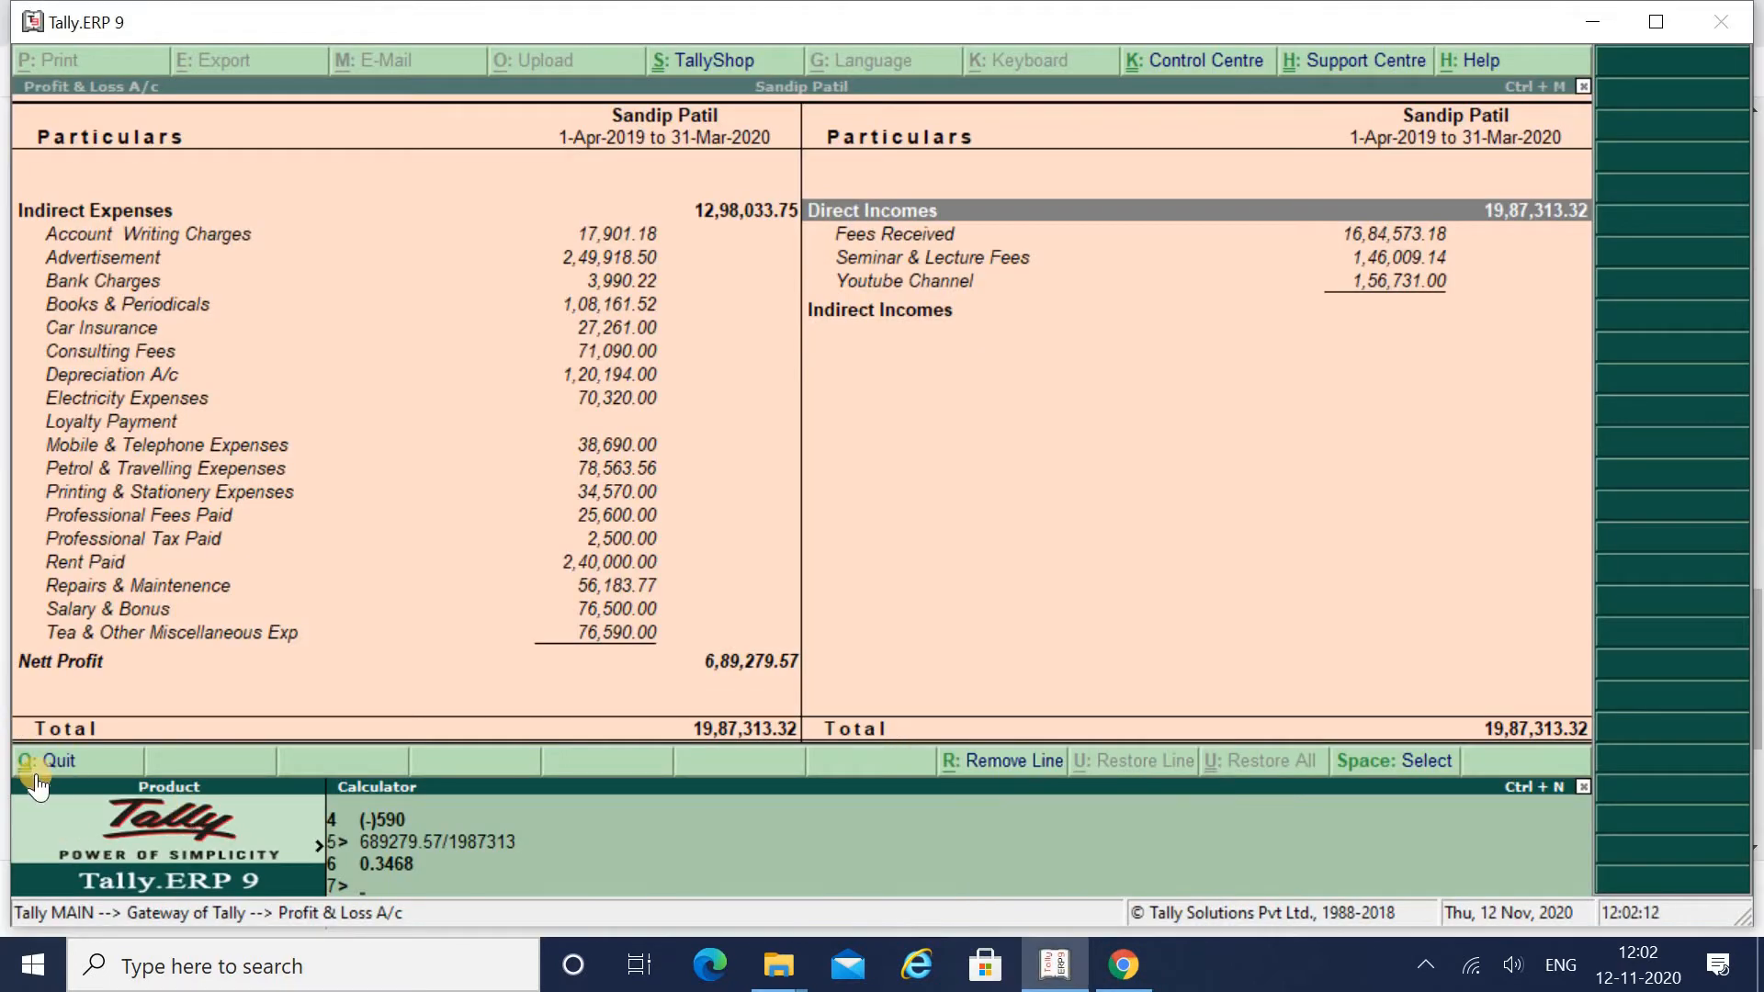
{"action": "key", "text": "ctrl+m"}
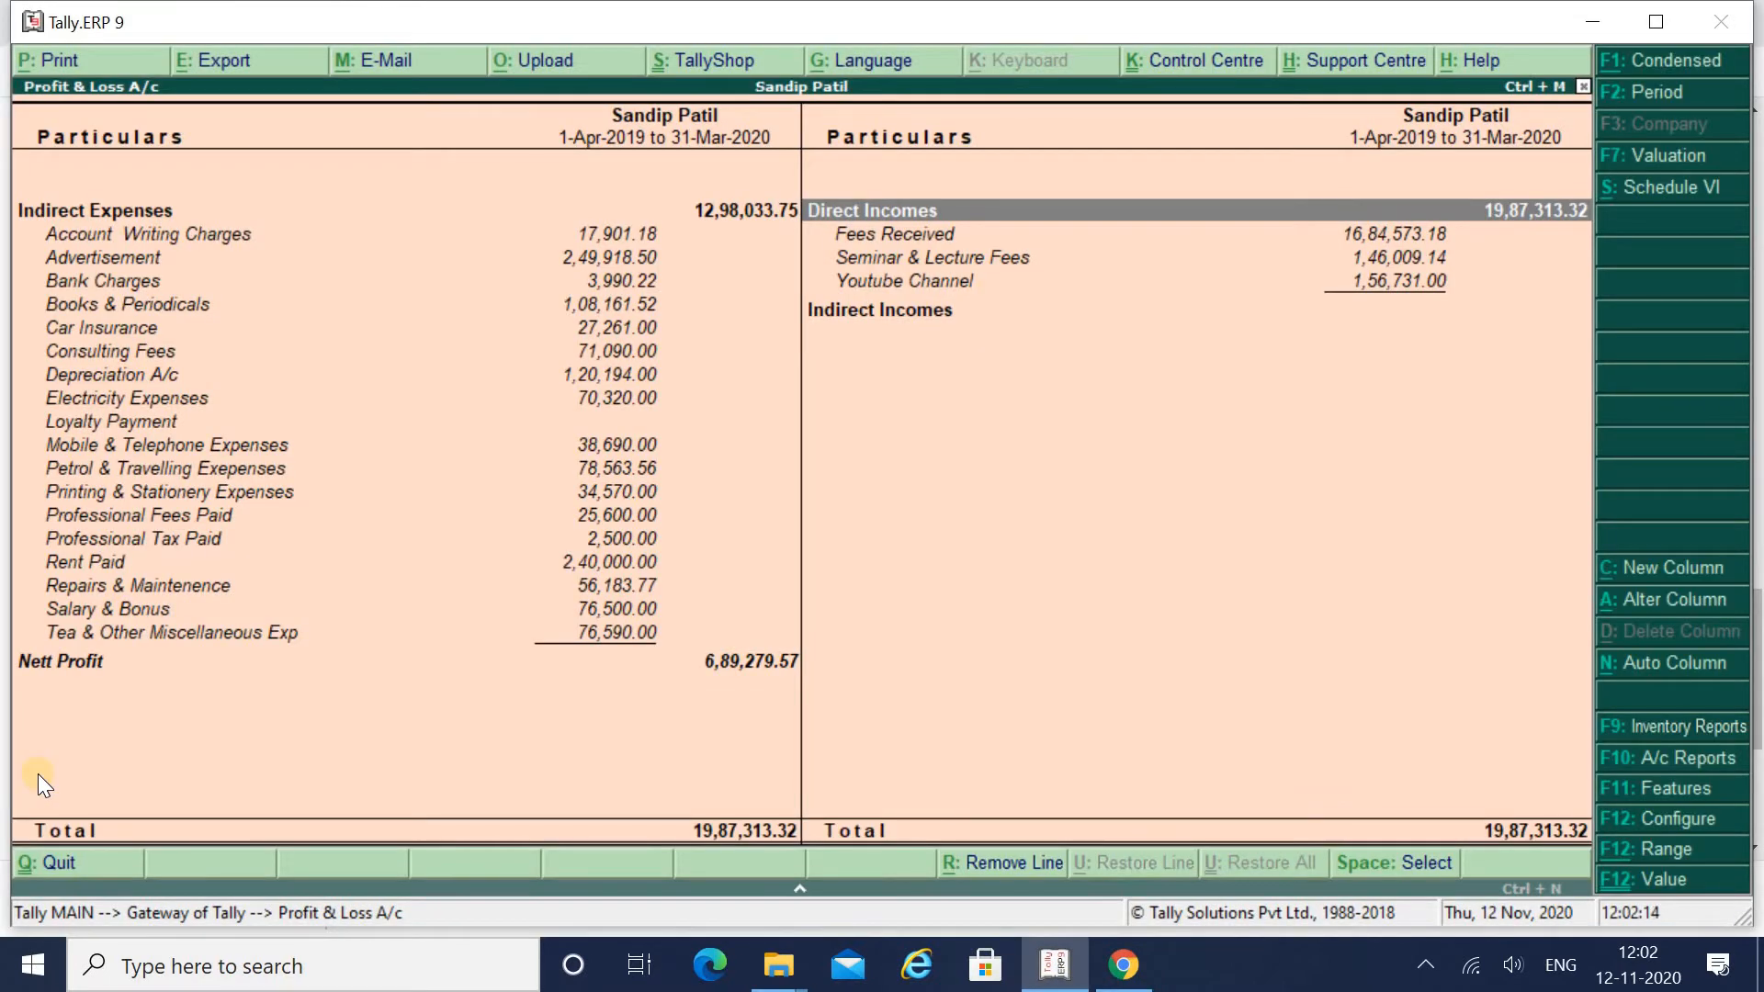
{"action": "left_click", "coordinate": [83, 875]}
{"action": "key", "text": "Up"}
{"action": "key", "text": "Return"}
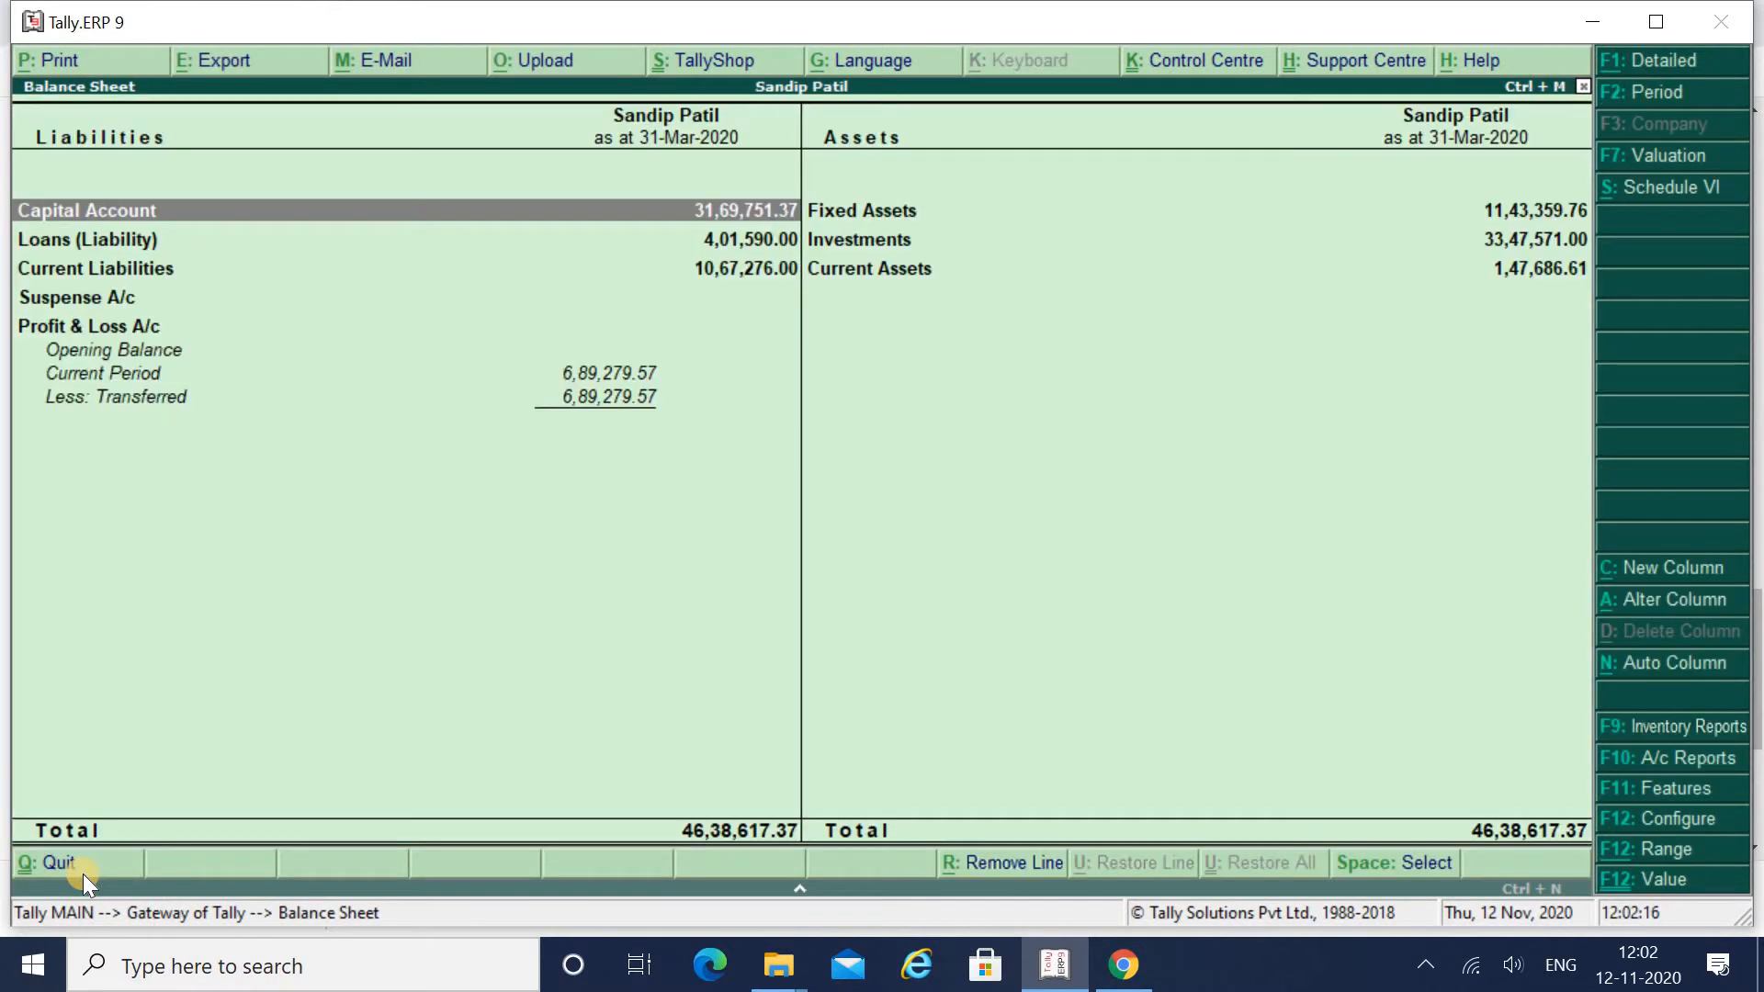
{"action": "key", "text": "alt+F1"}
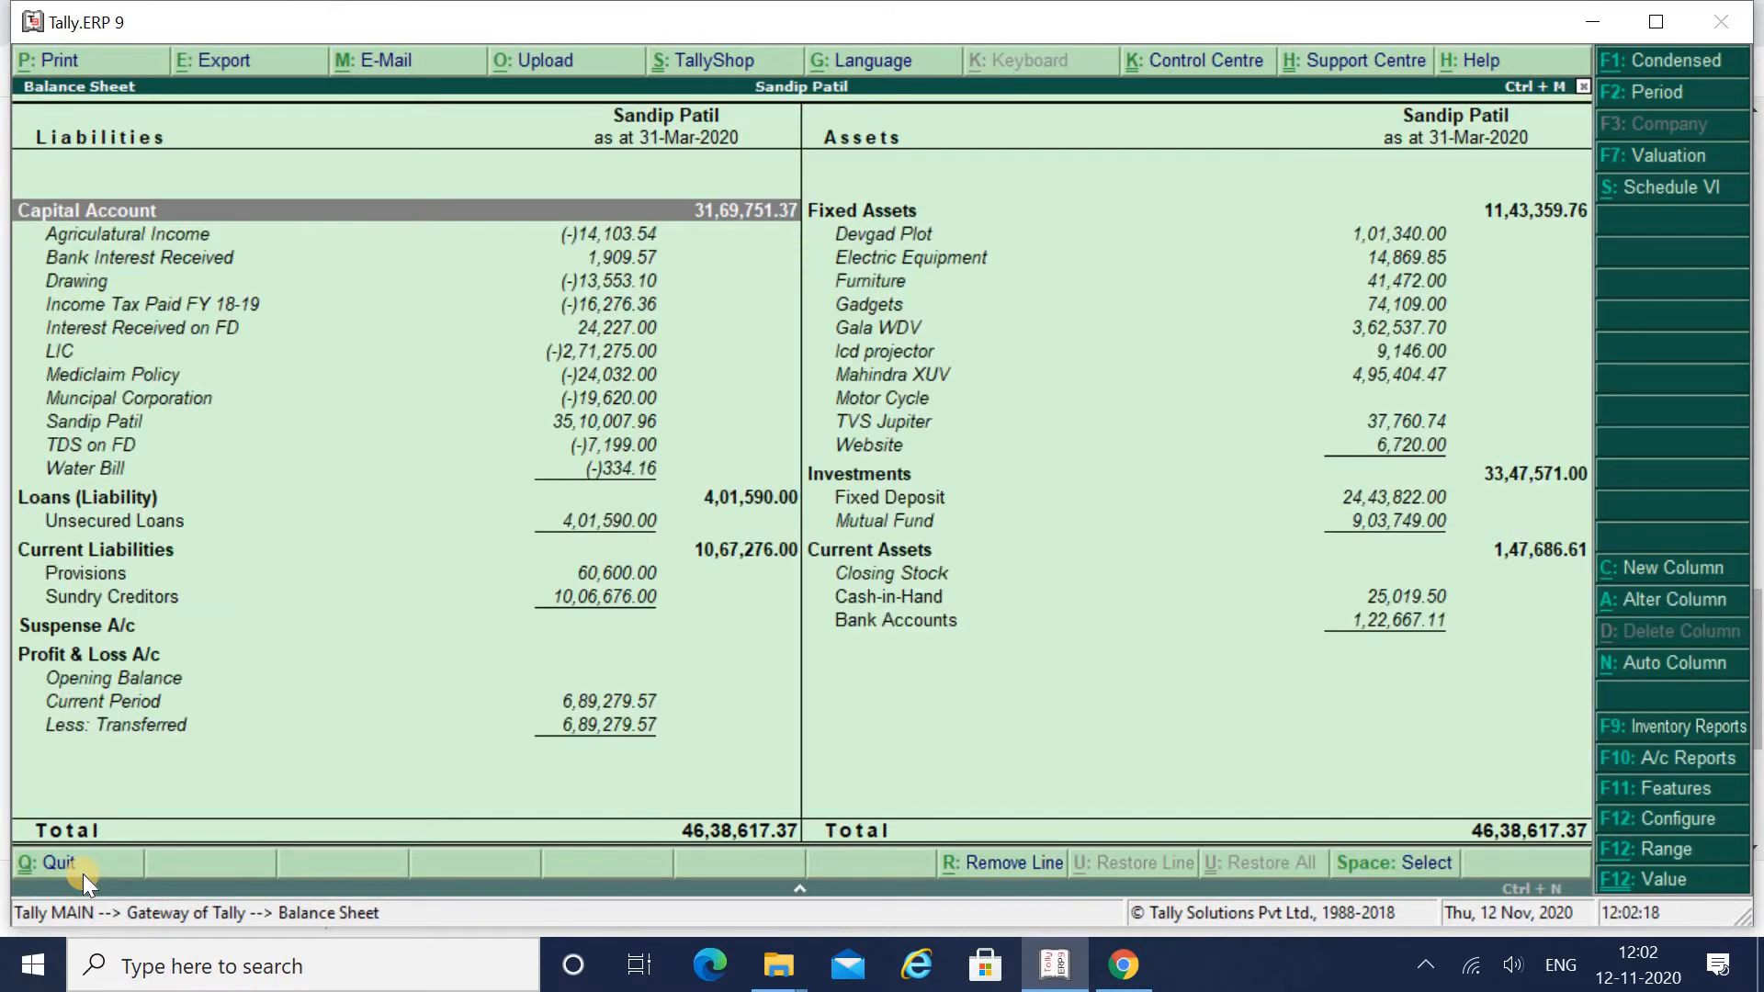
Enter the balance sheet's capital account amount, 3169751, as Partners/members own capital (E11) in the ITR-4 form.
{"action": "key", "text": "alt+Tab"}
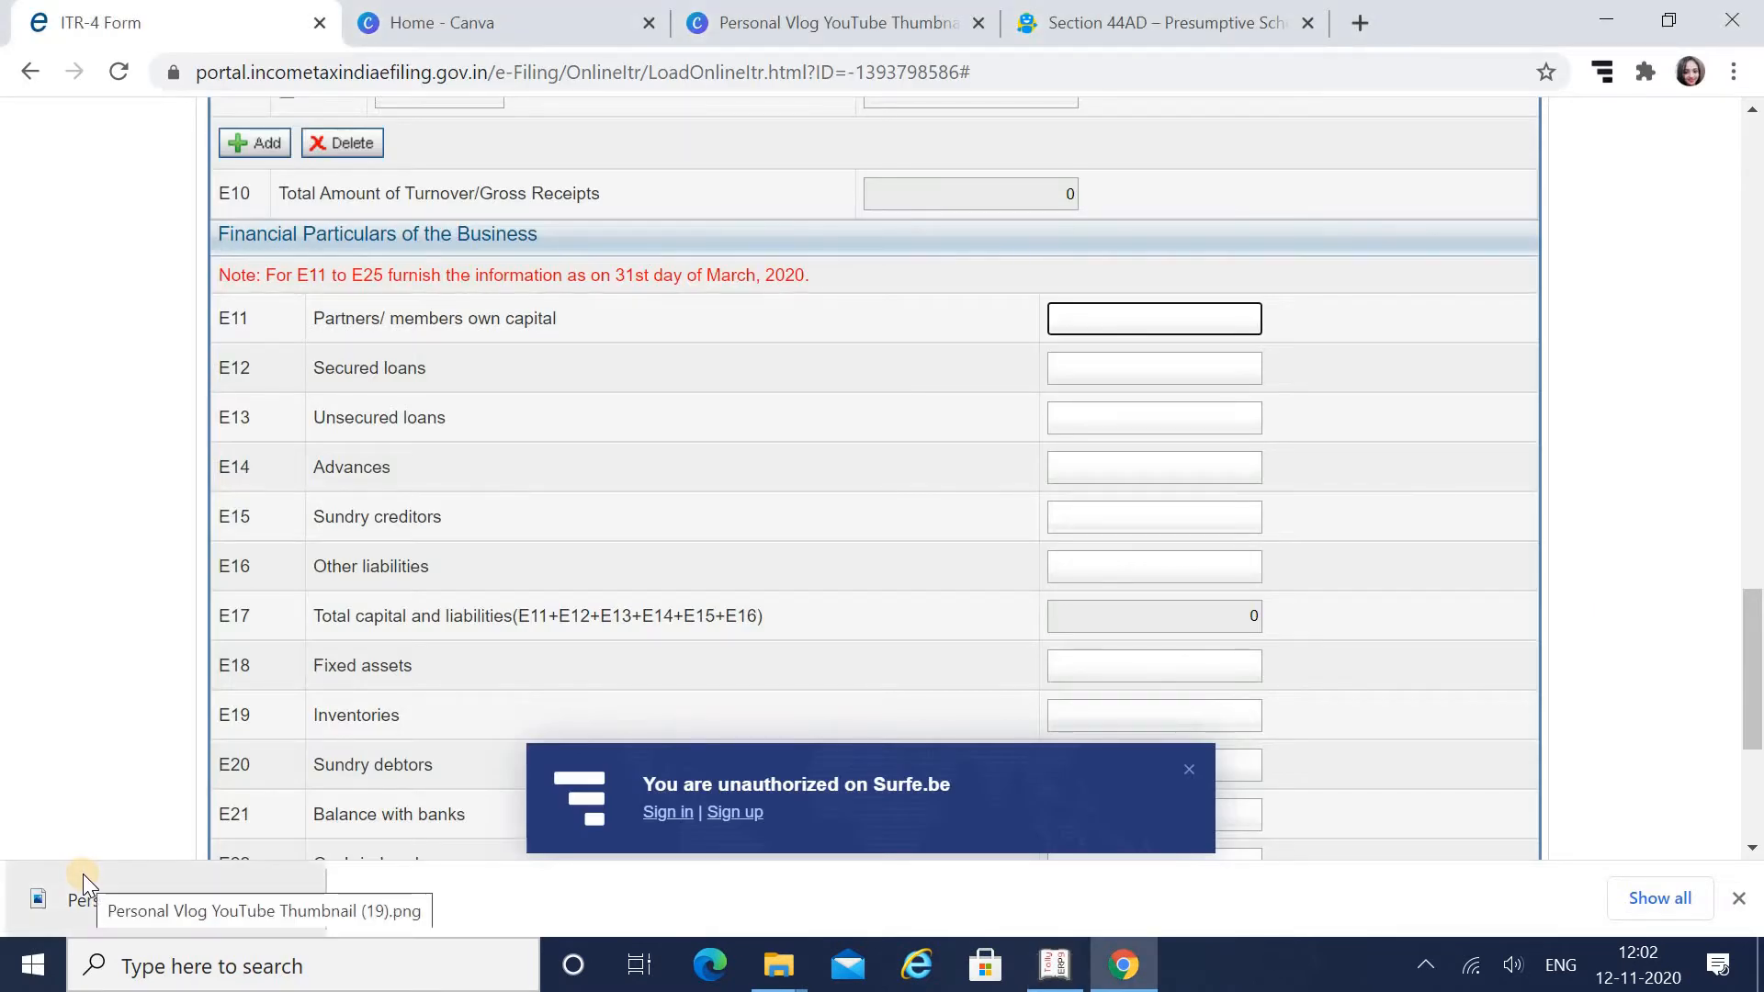
{"action": "key", "text": "alt+Tab"}
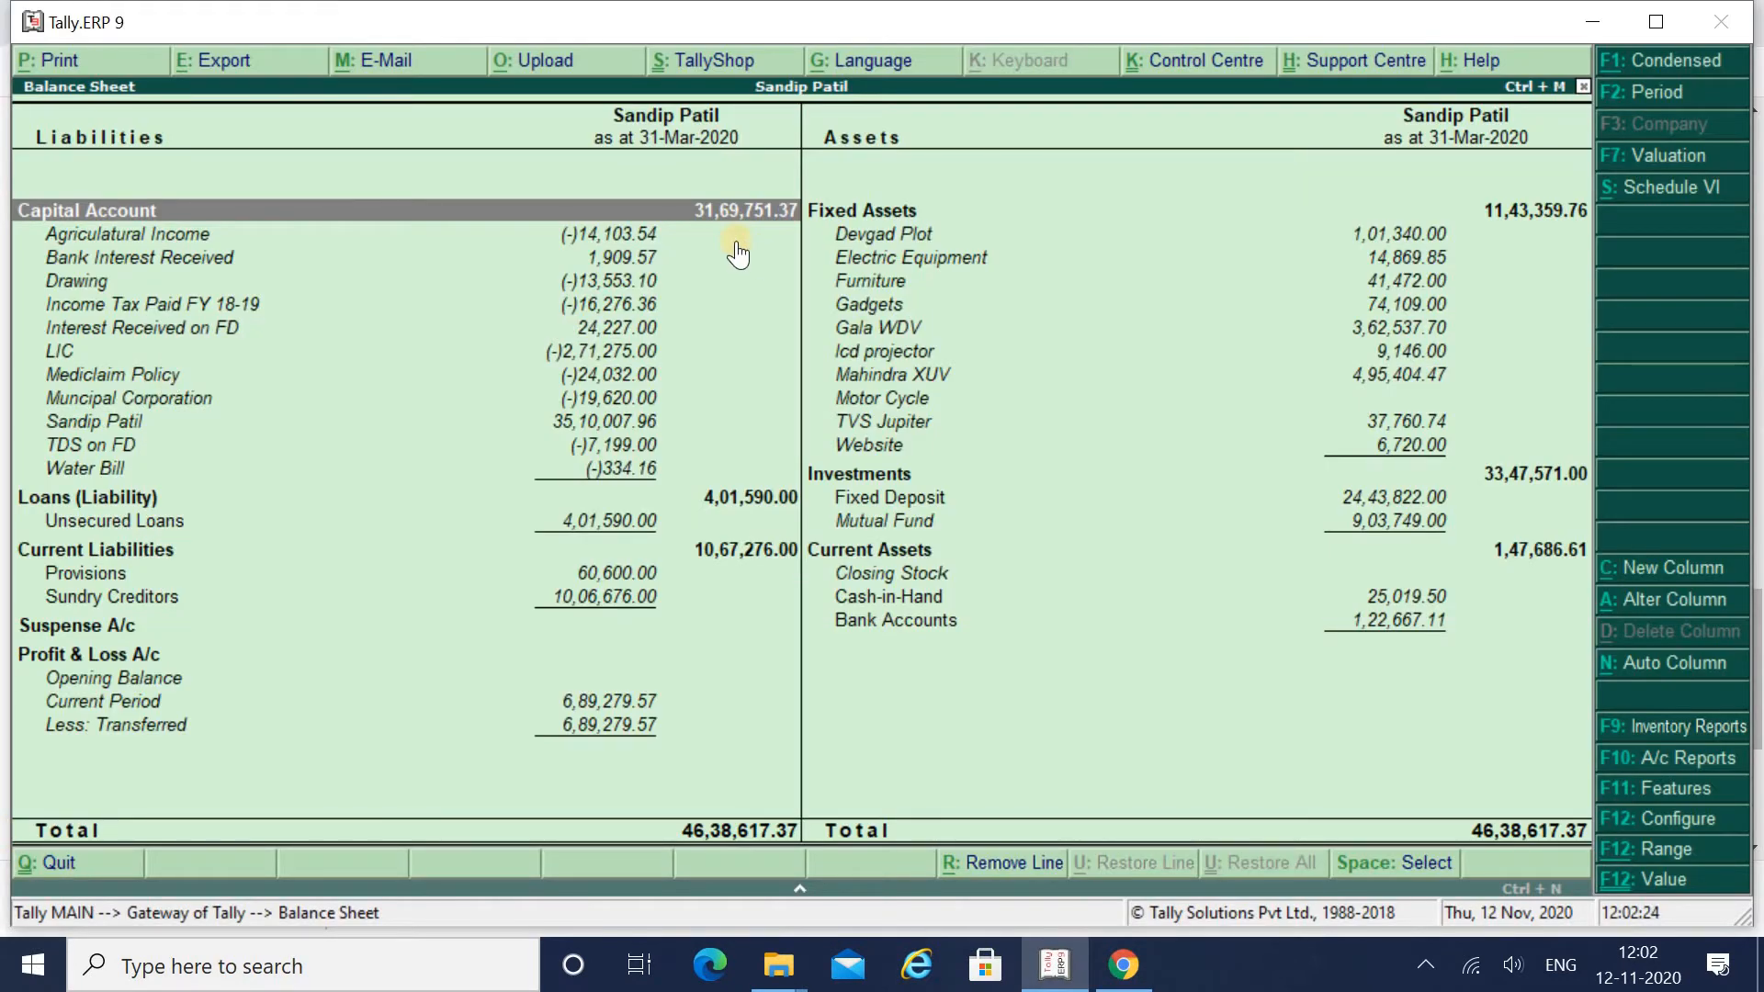
{"action": "key", "text": "alt+Tab"}
{"action": "type", "text": "31"}
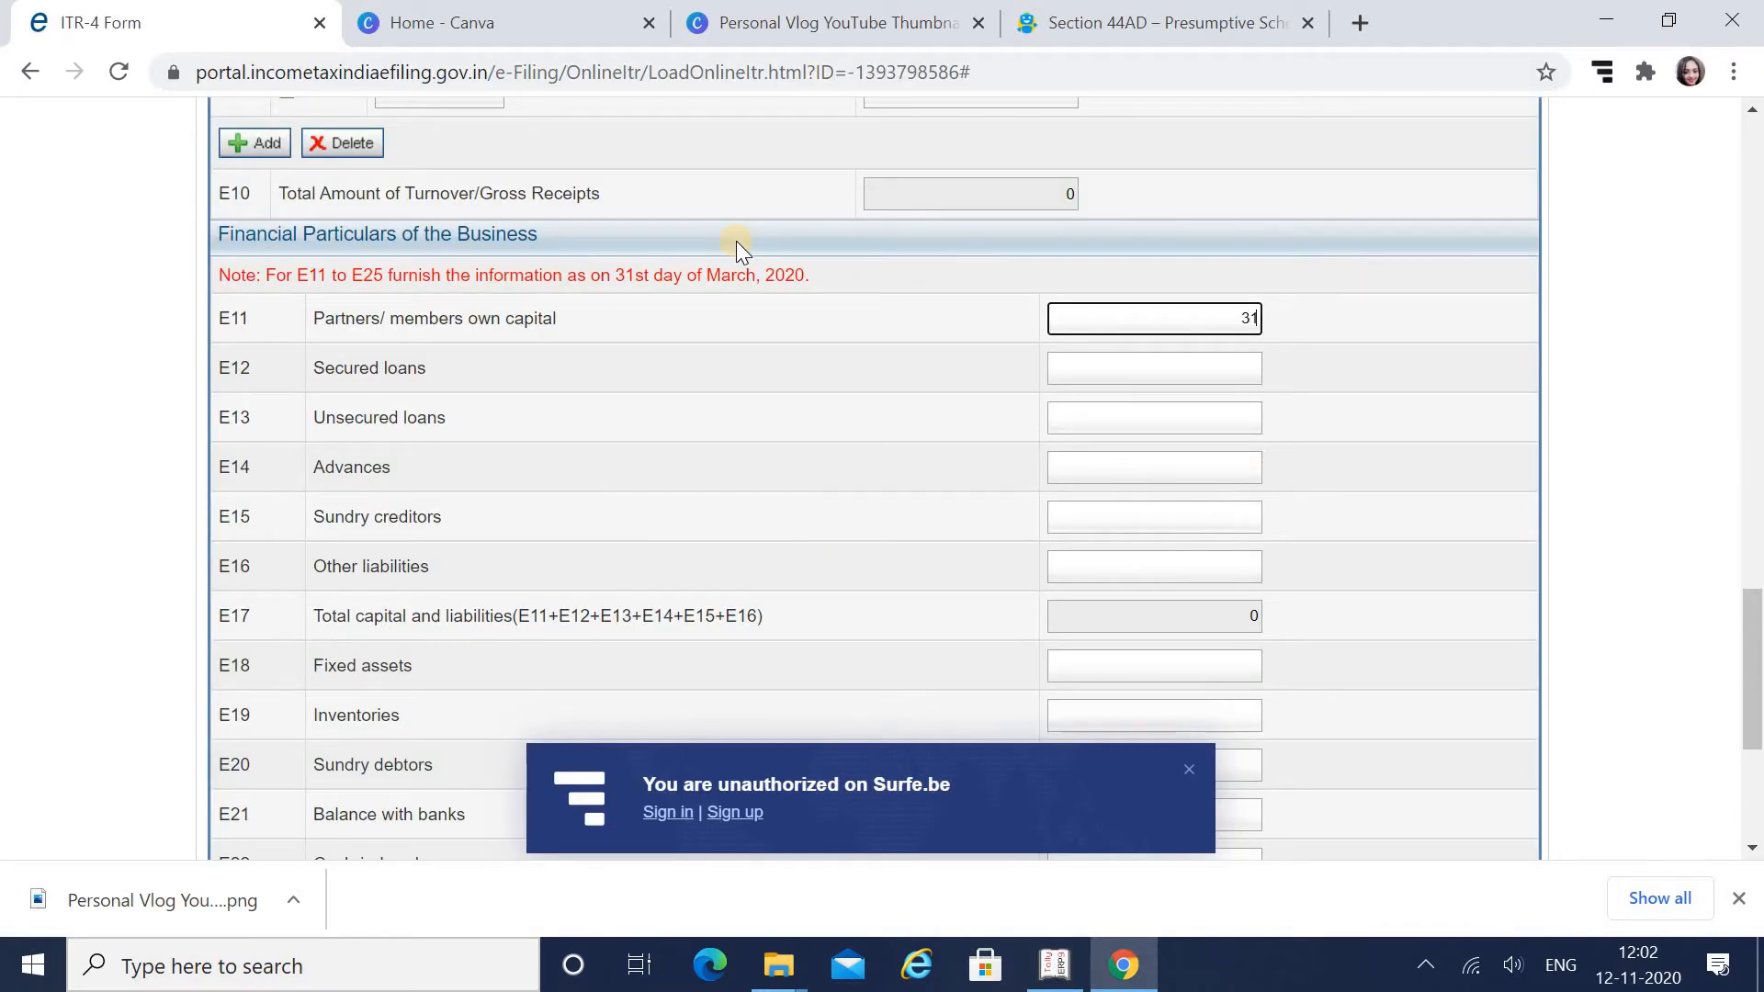
{"action": "type", "text": ",69"}
{"action": "key", "text": "alt+Tab"}
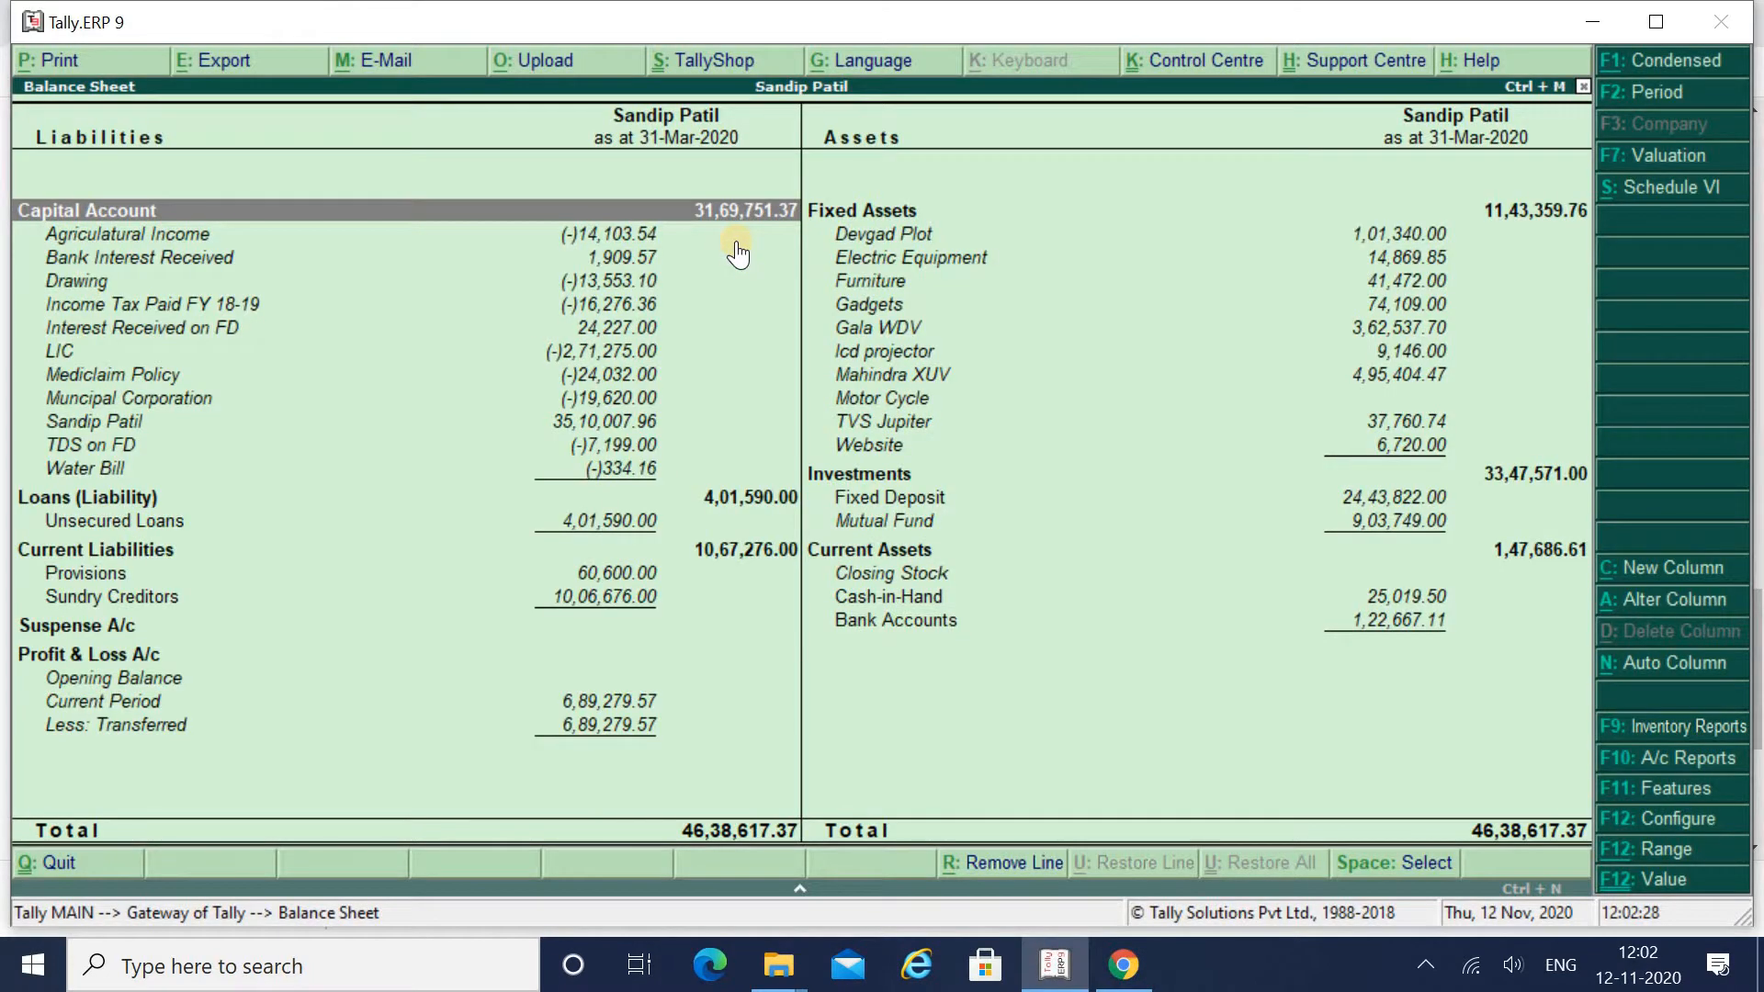
{"action": "key", "text": "alt+Tab"}
{"action": "type", "text": "75"}
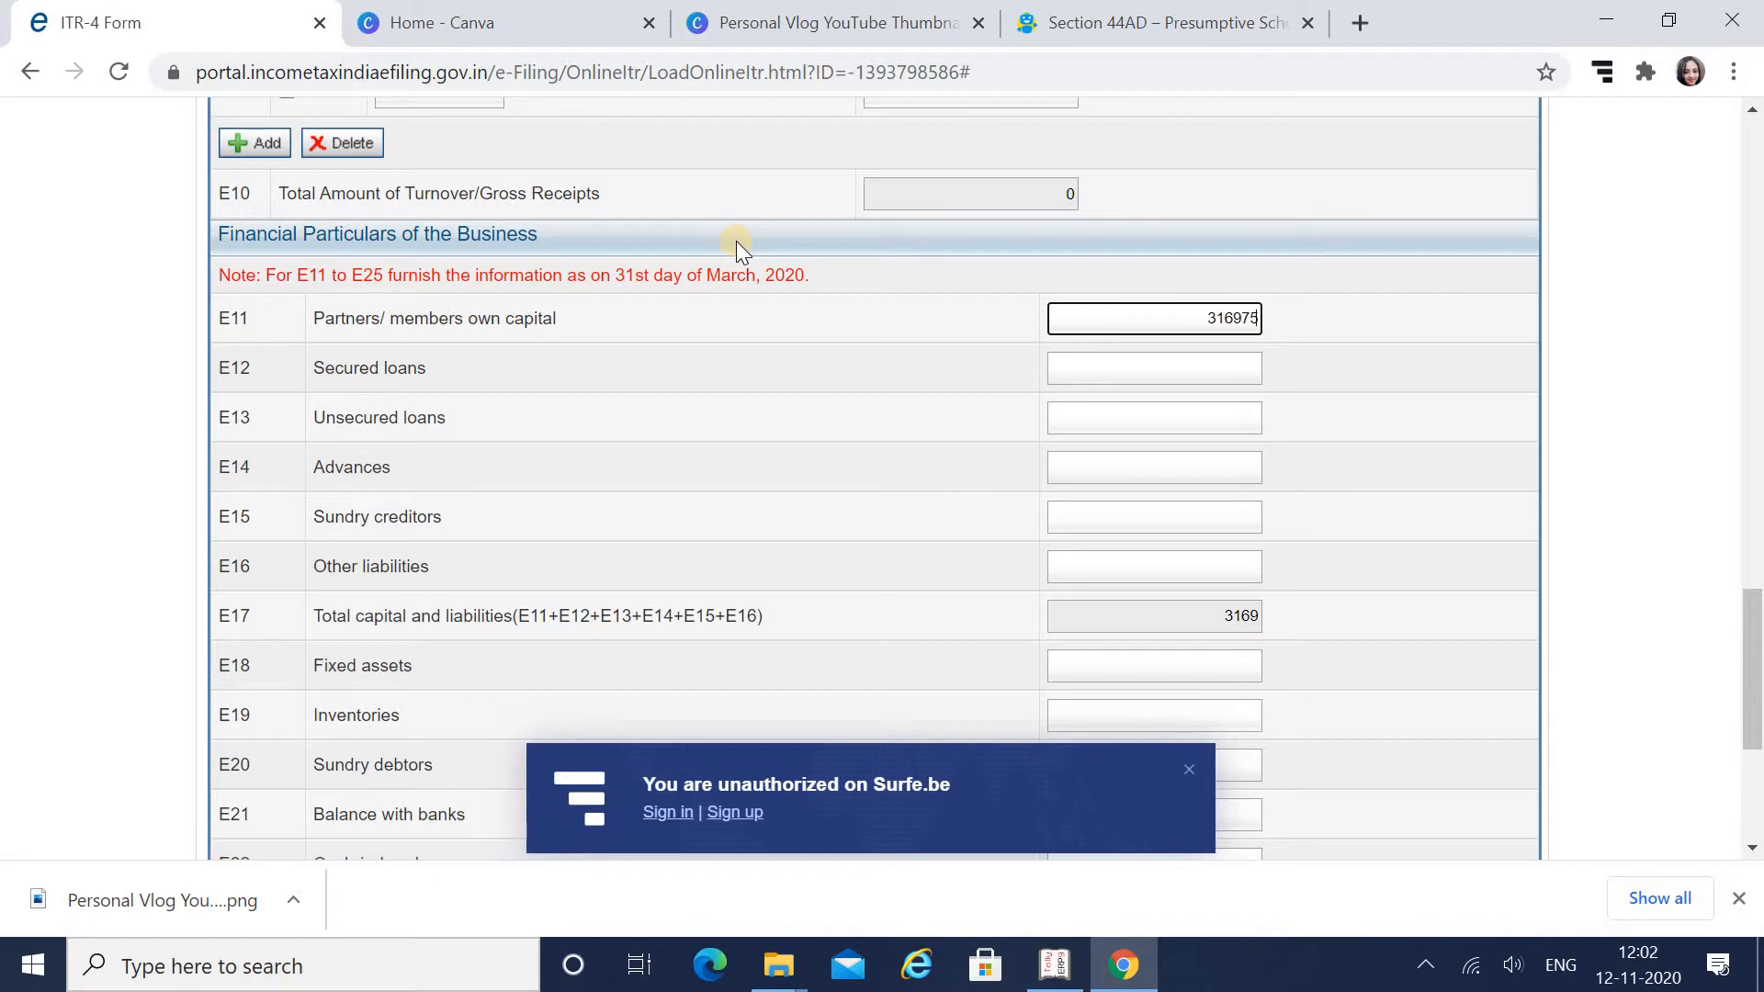
{"action": "type", "text": "1"}
Look through the liabilities in the Tally balance sheet for a secured loans amount for E12.
{"action": "left_click", "coordinate": [1187, 353]}
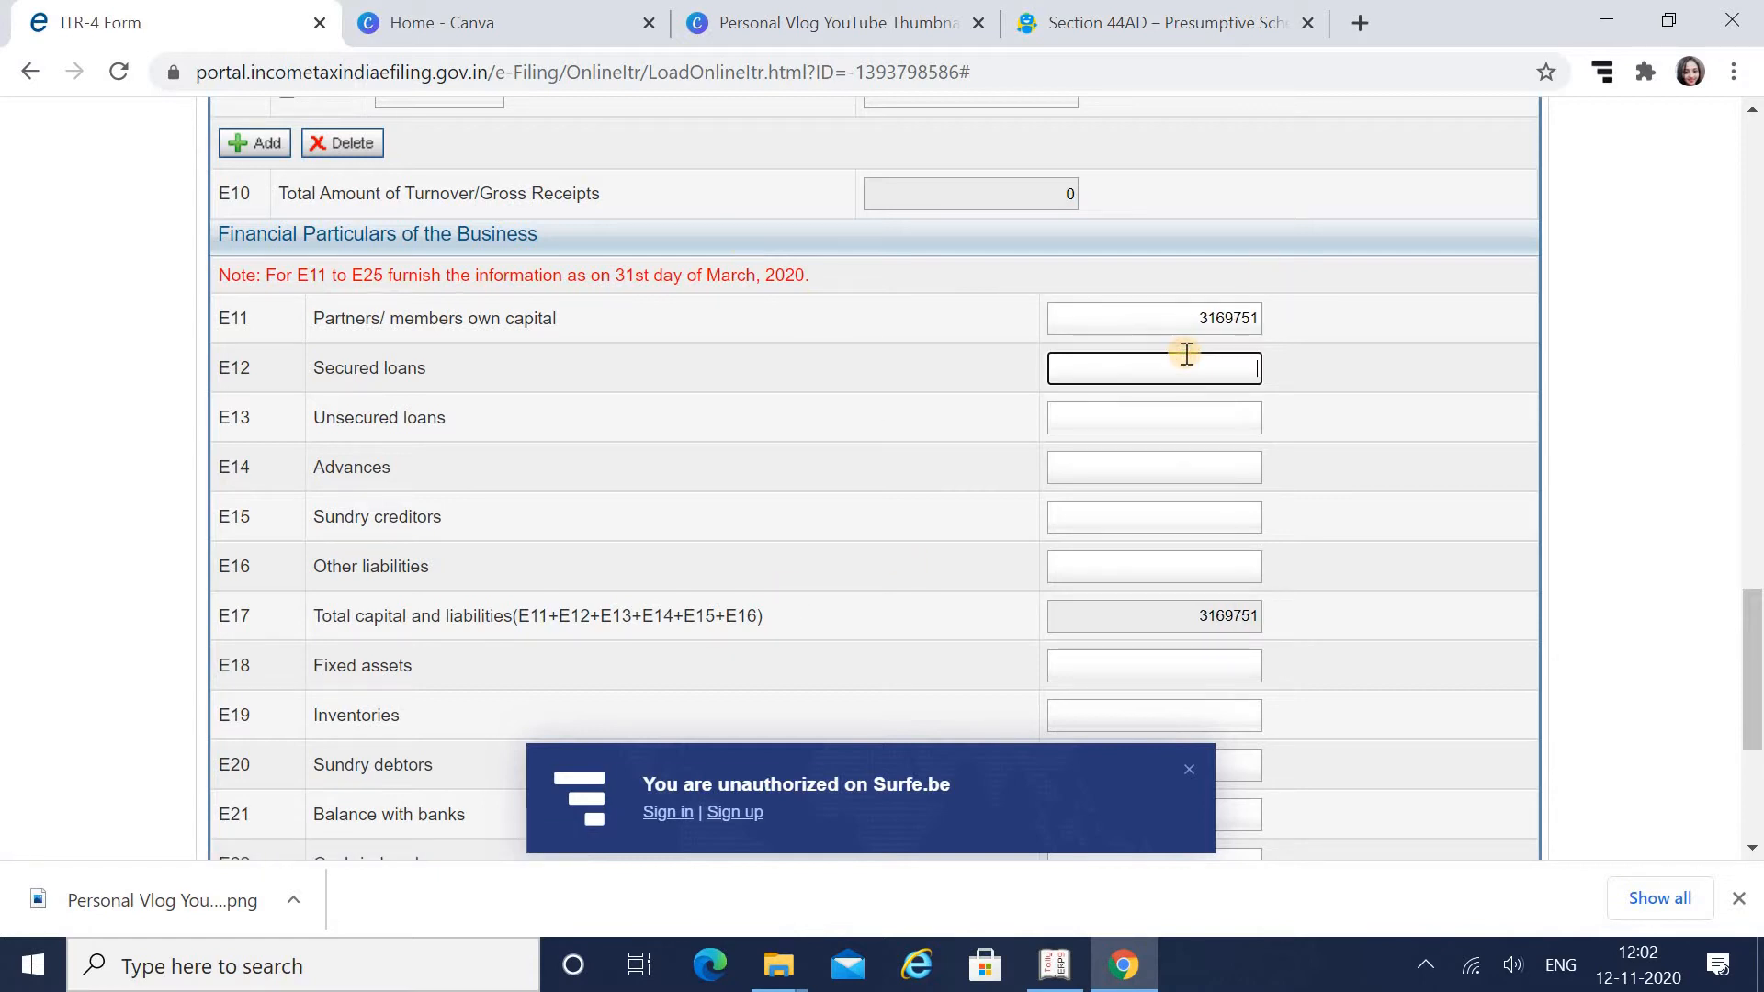
{"action": "key", "text": "alt+Tab"}
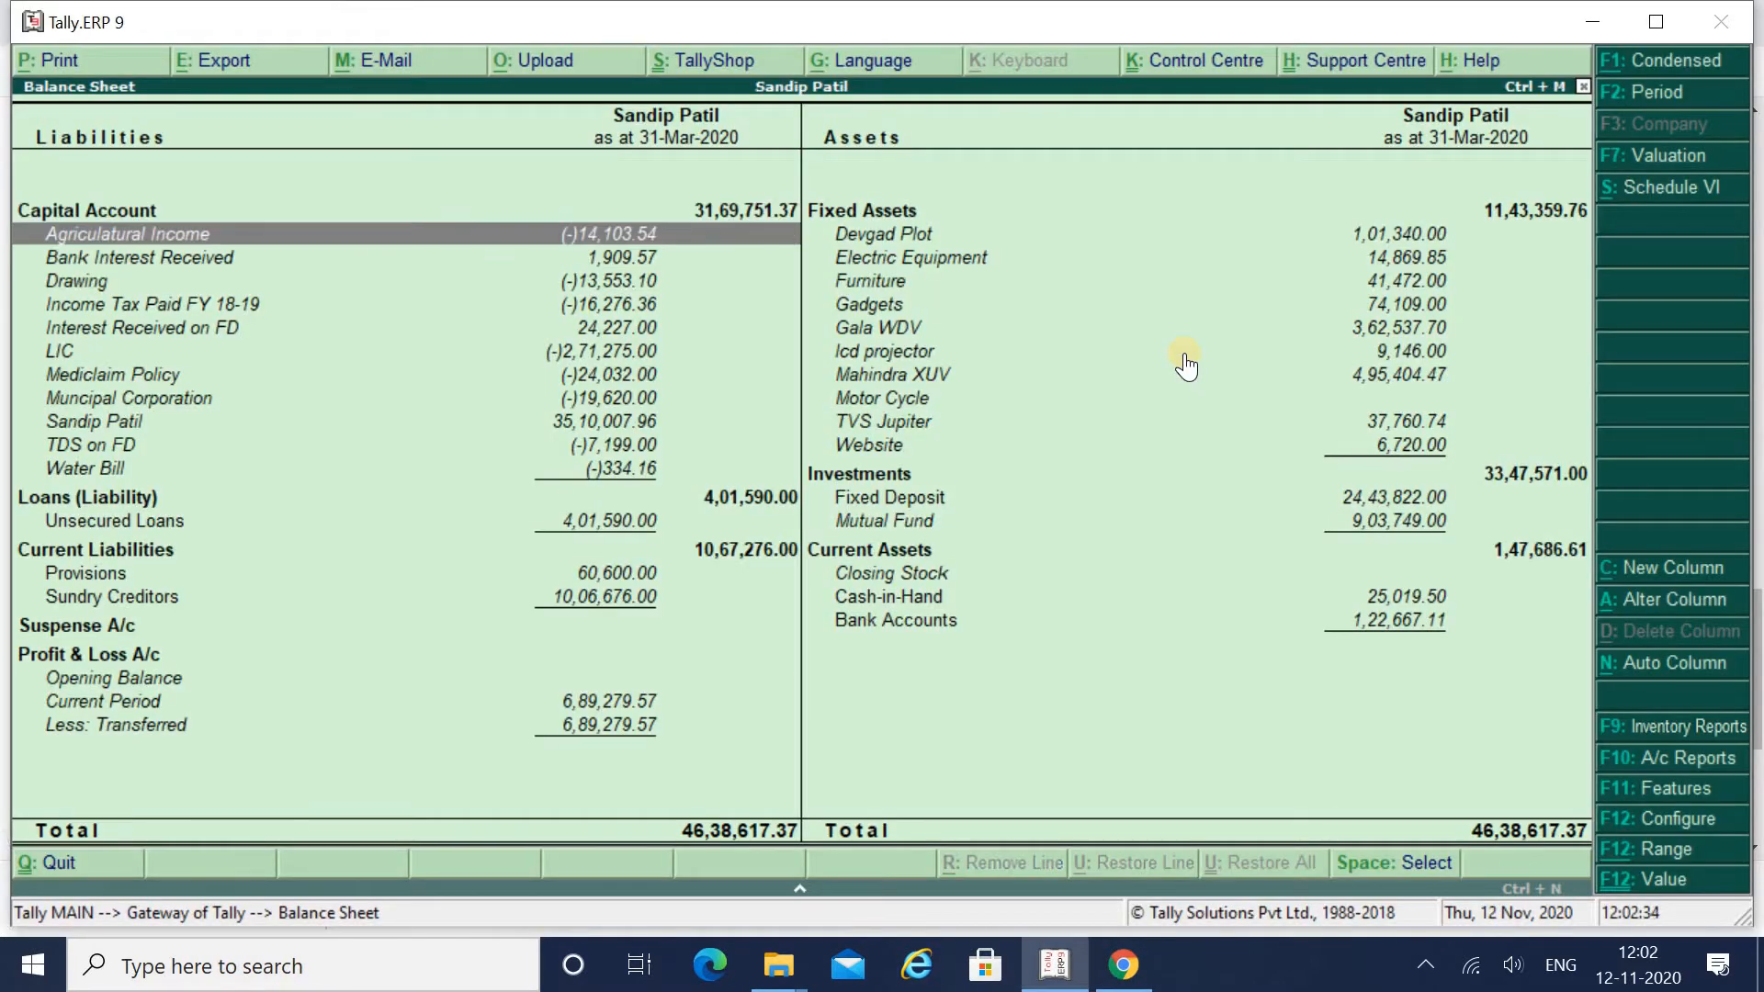
{"action": "key", "text": "Down"}
{"action": "key", "text": "Down"}
{"action": "key", "text": "Down"}
{"action": "key", "text": "Down"}
{"action": "key", "text": "Down"}
{"action": "key", "text": "alt+Tab"}
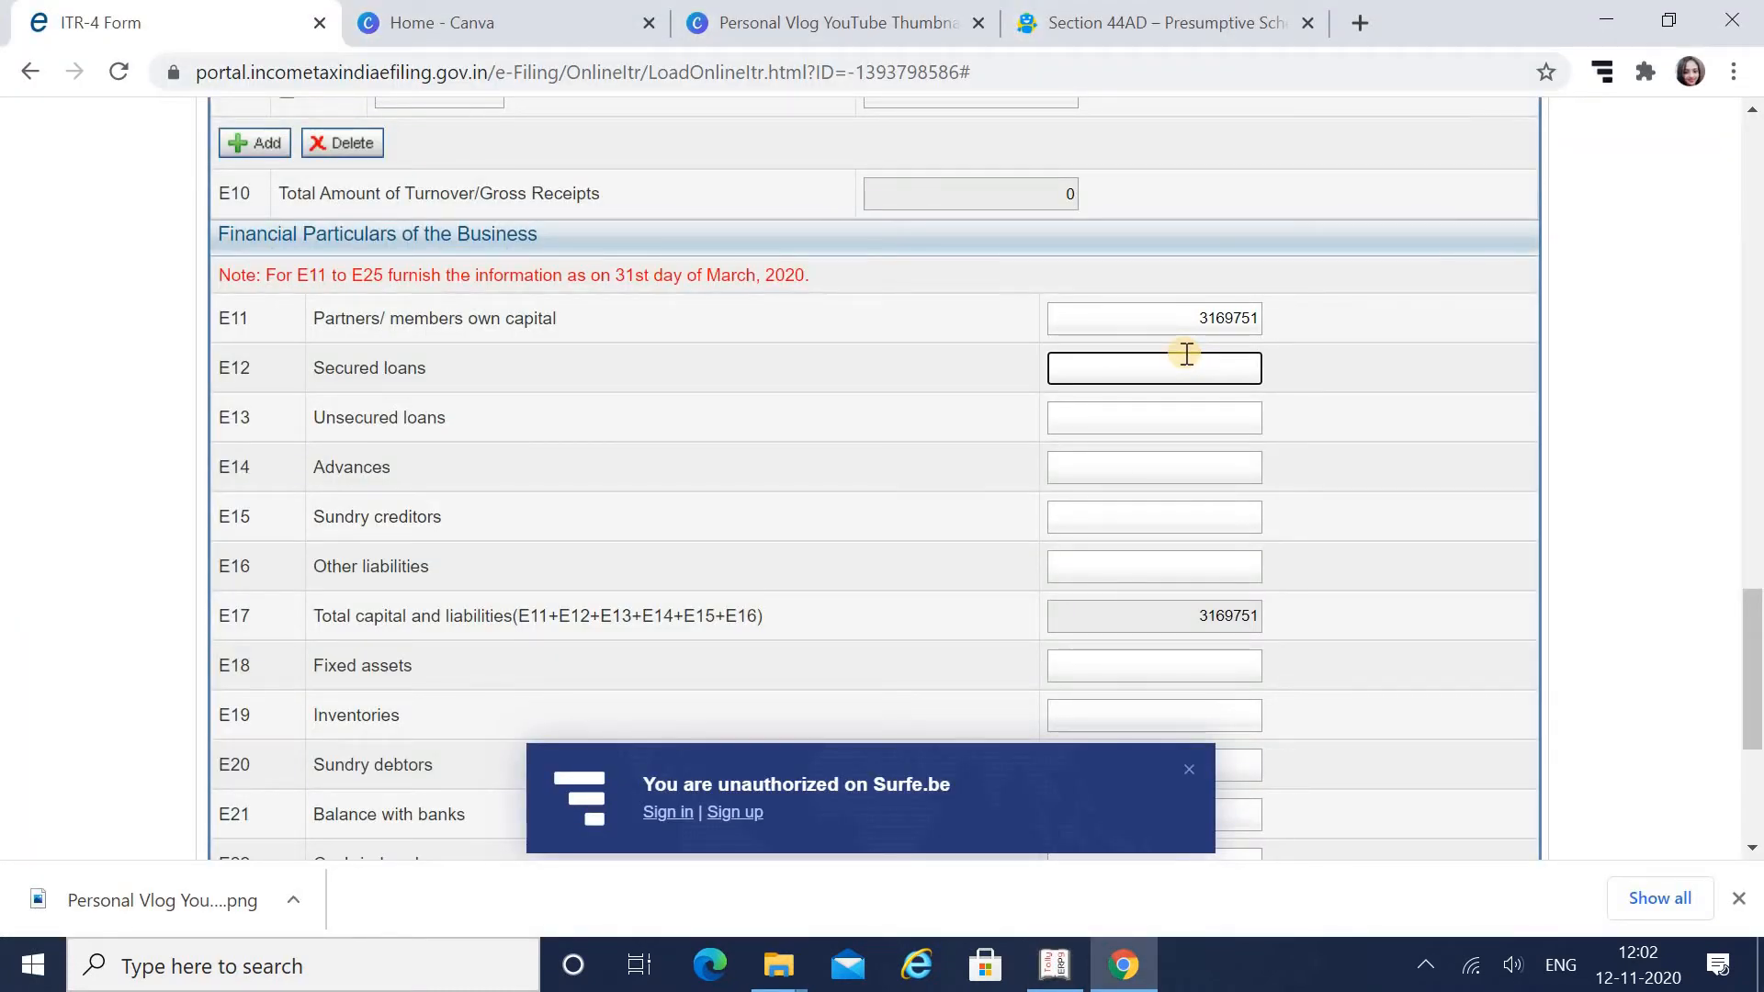
Find the unsecured loans in the balance sheet and enter 401590 as Unsecured loans (E13) in the form.
{"action": "left_click", "coordinate": [1220, 424]}
{"action": "key", "text": "alt+Tab"}
{"action": "key", "text": "Down"}
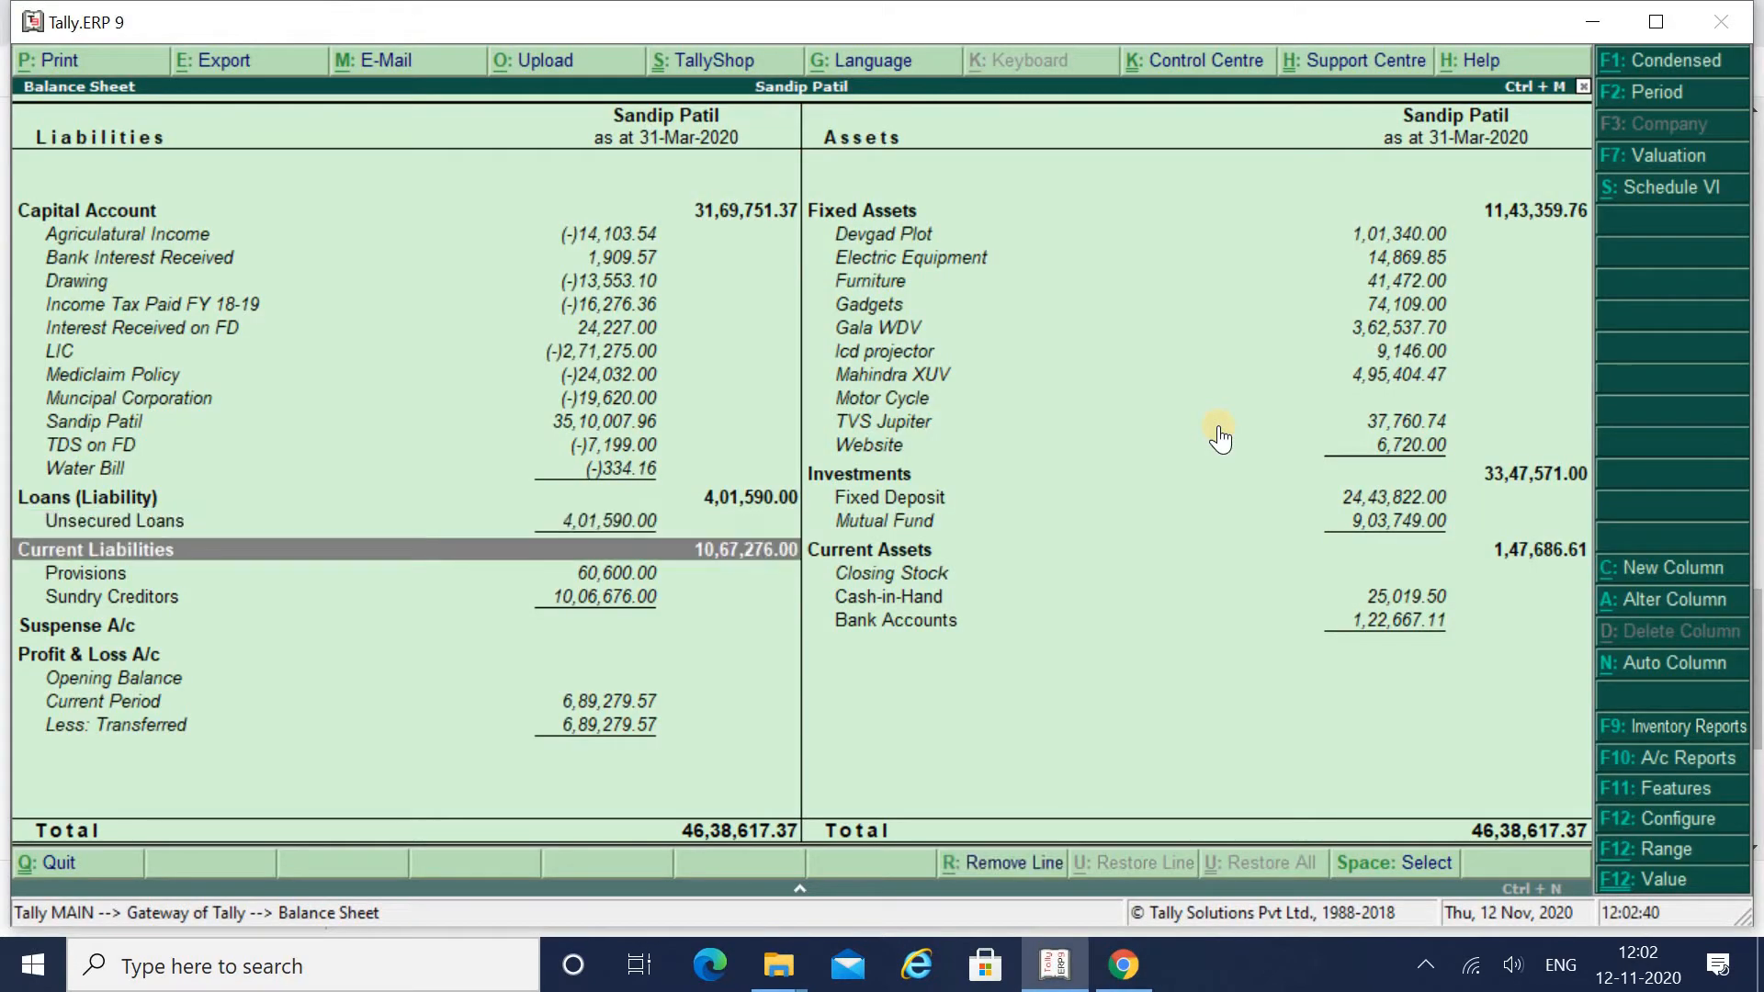
{"action": "key", "text": "Up"}
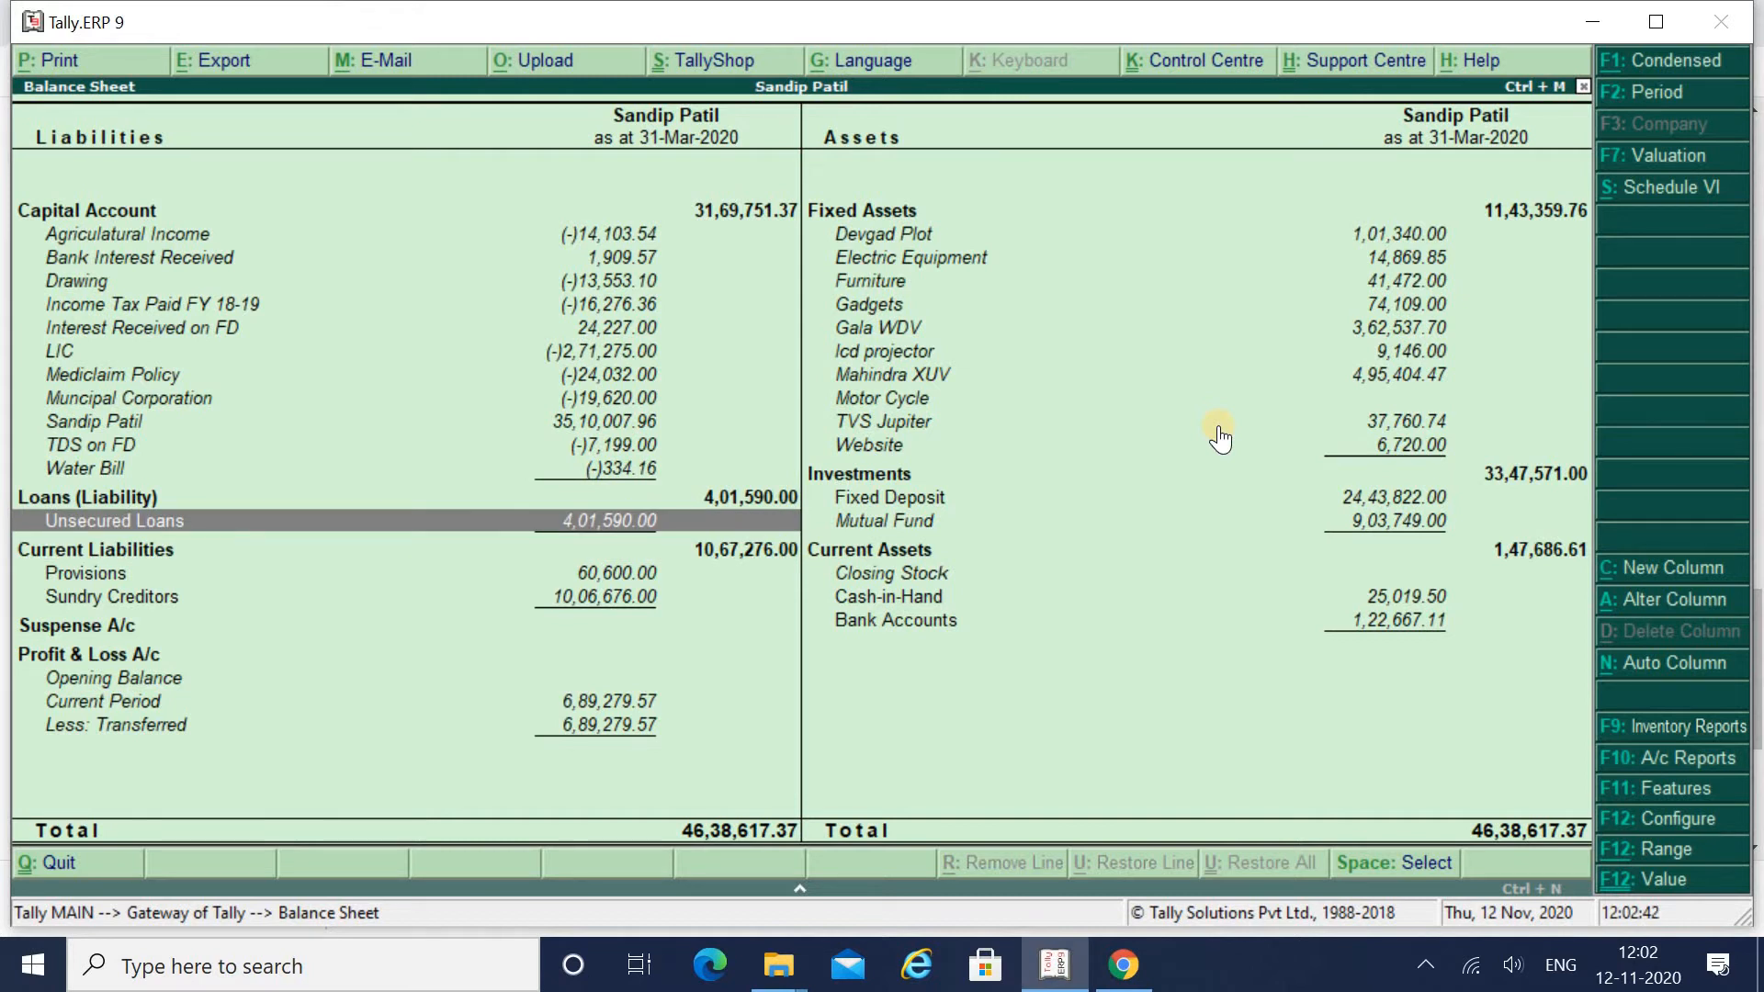
{"action": "key", "text": "alt+Tab"}
{"action": "type", "text": "4"}
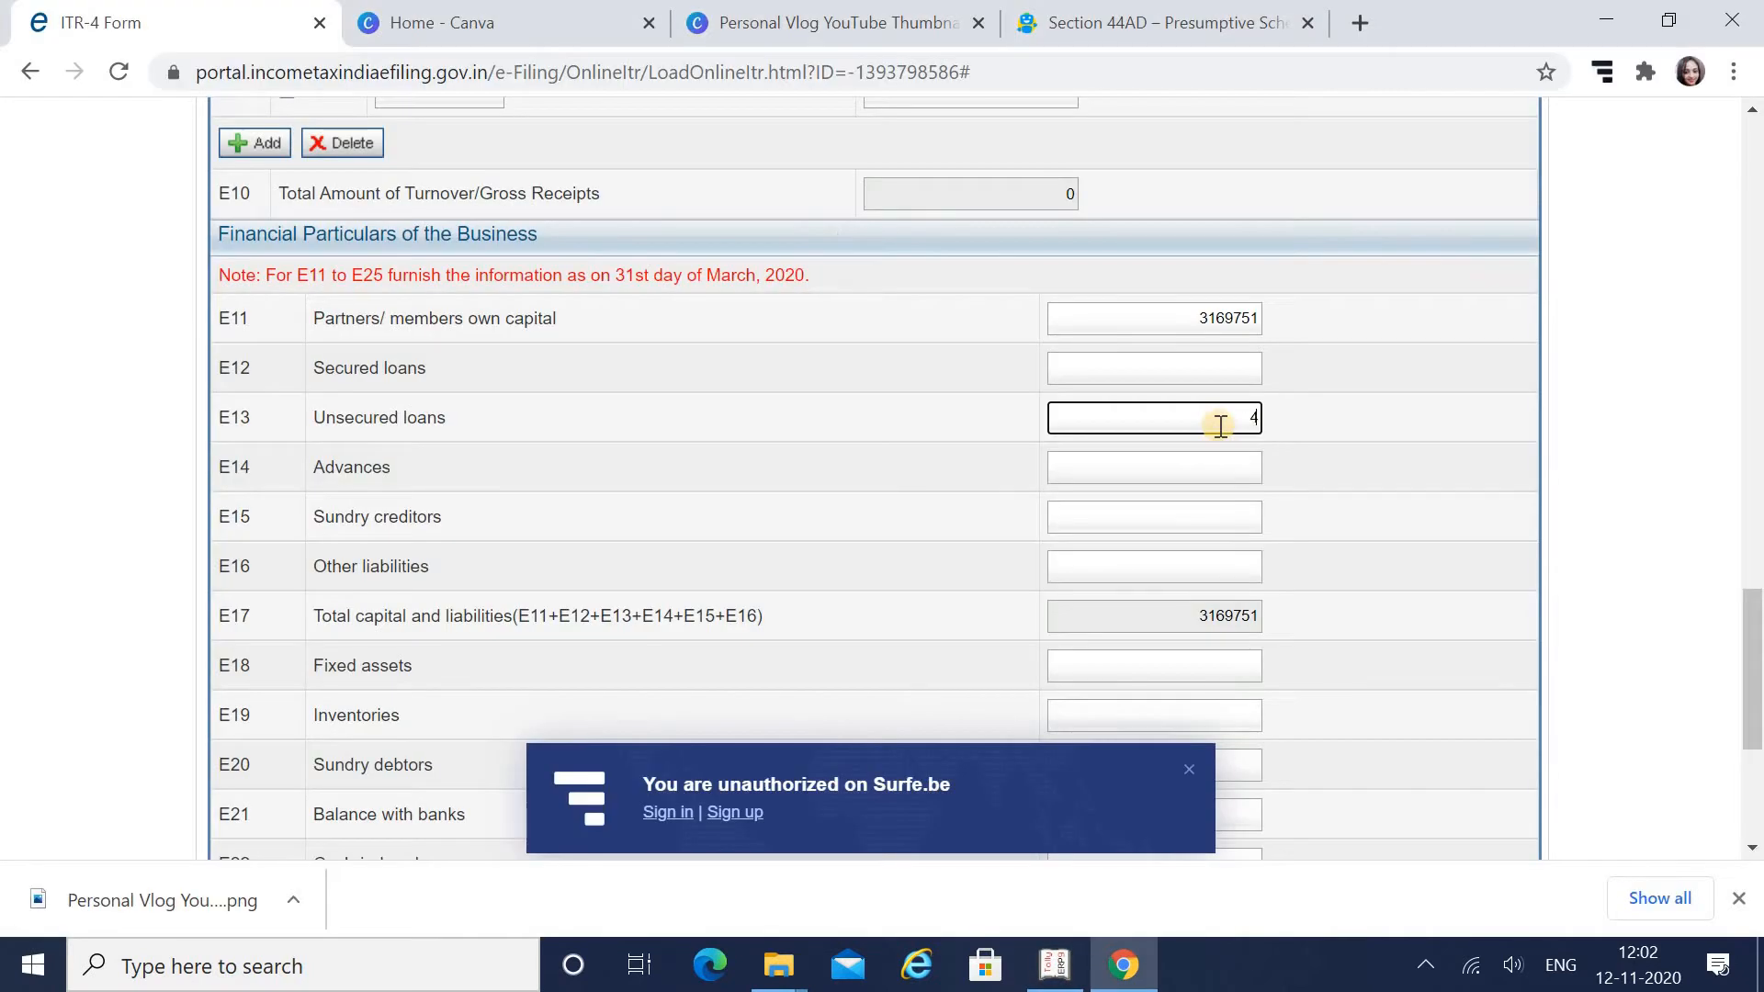
{"action": "type", "text": "01590"}
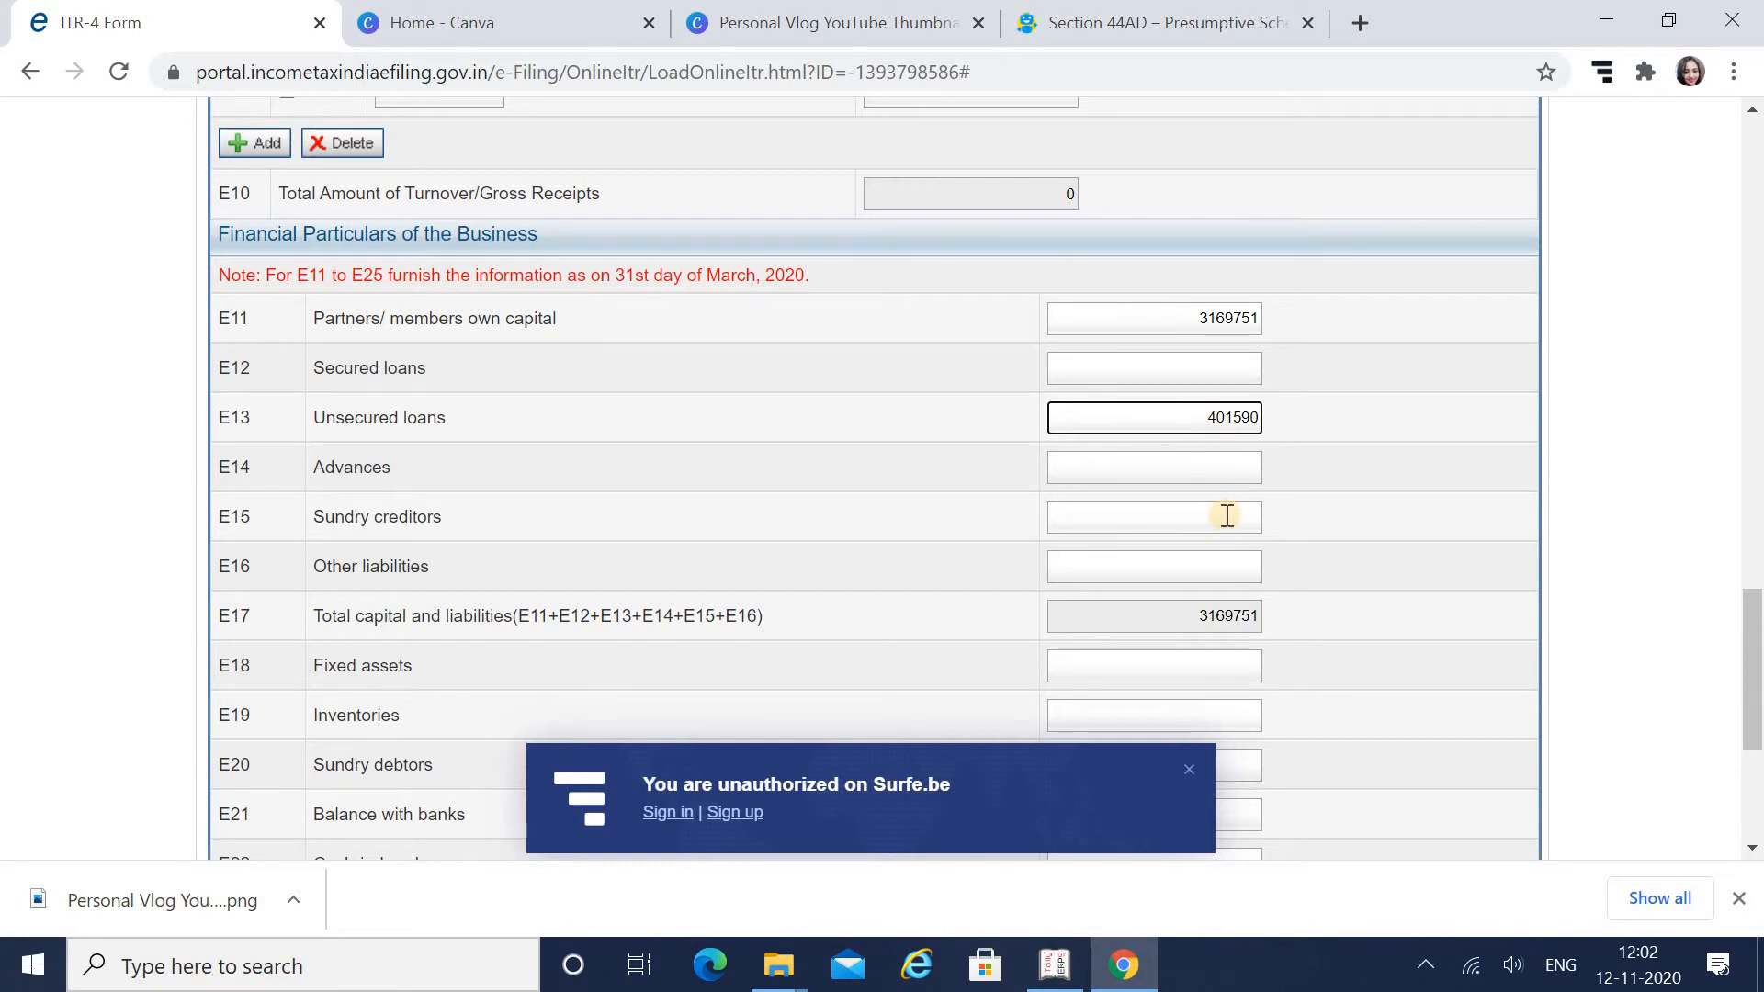
Enter the balance sheet's provisions amount, 60600, as Other liabilities (E16) in the ITR-4 form.
{"action": "key", "text": "alt+Tab"}
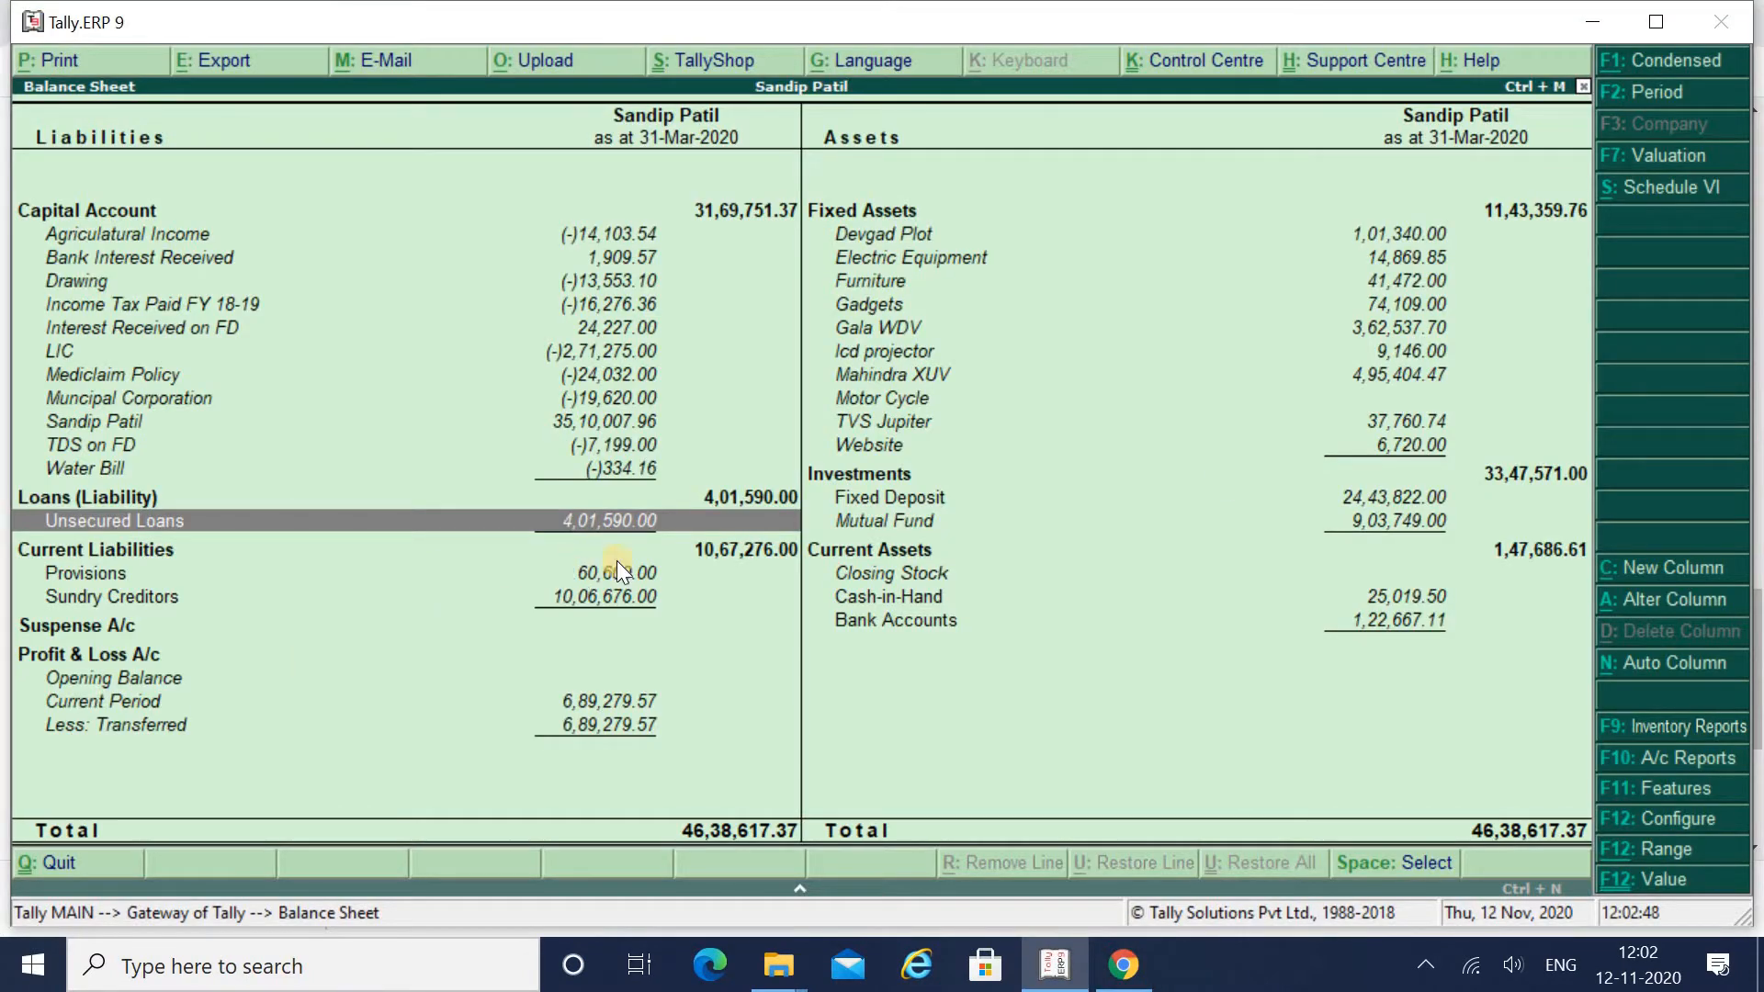
{"action": "key", "text": "alt+Tab"}
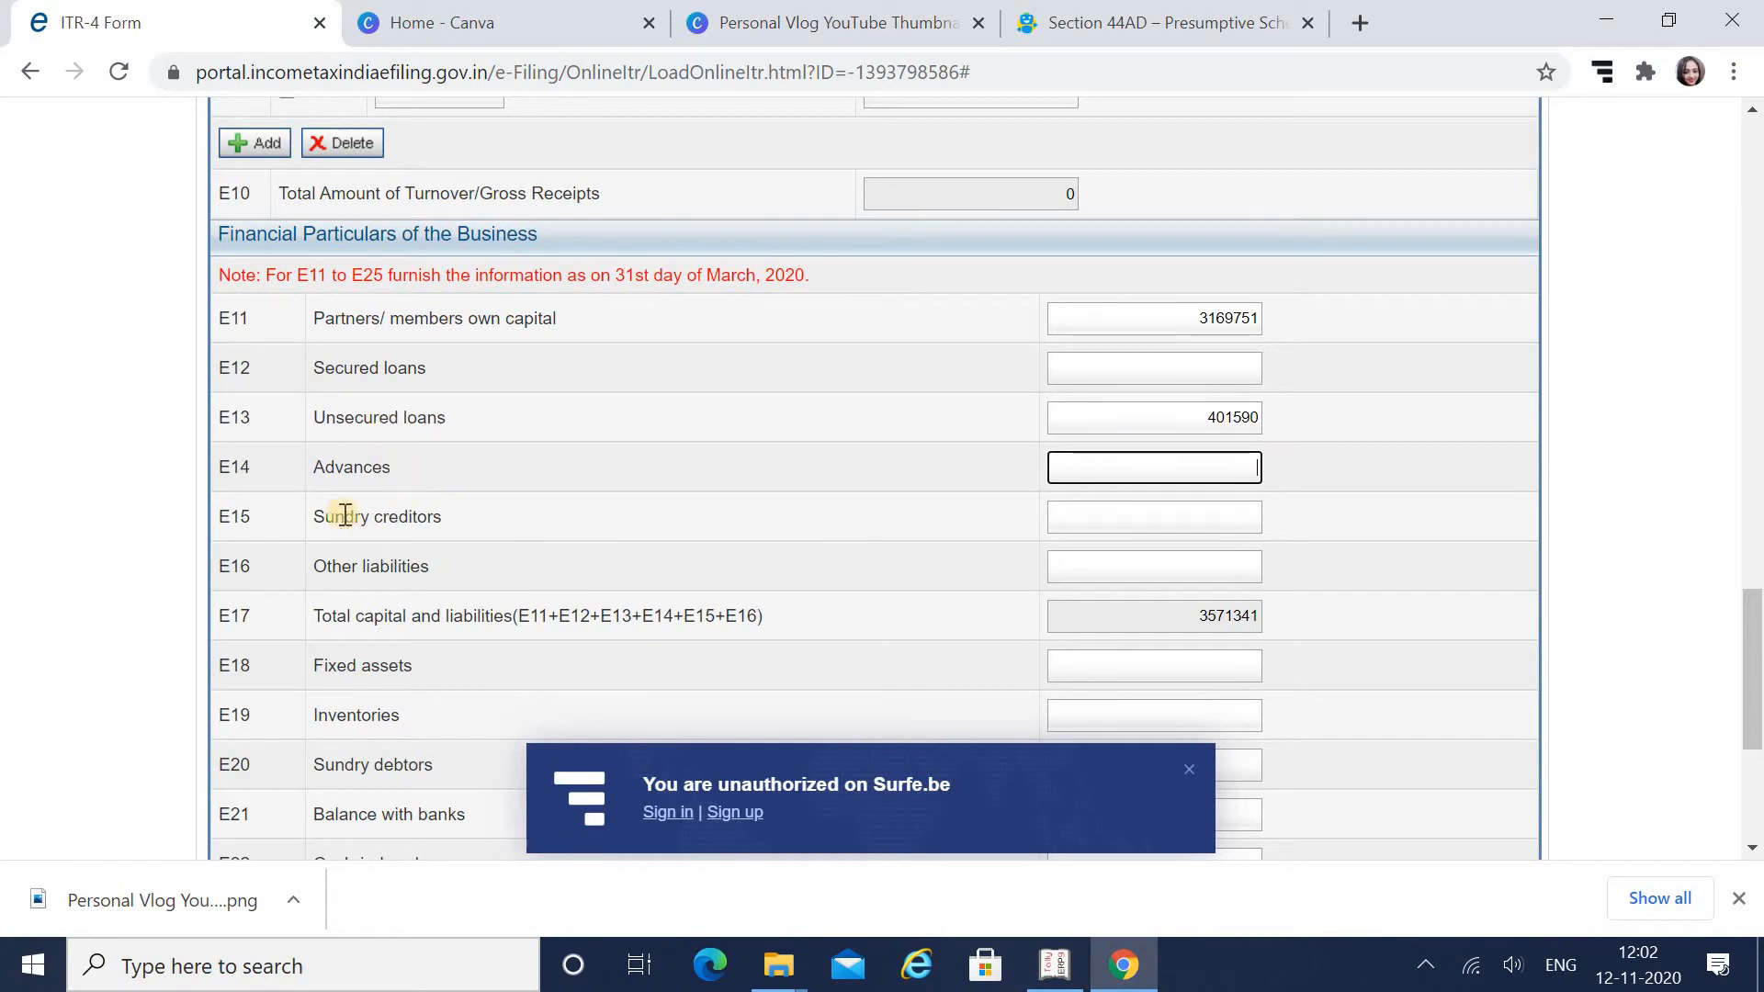
{"action": "left_click", "coordinate": [1244, 568]}
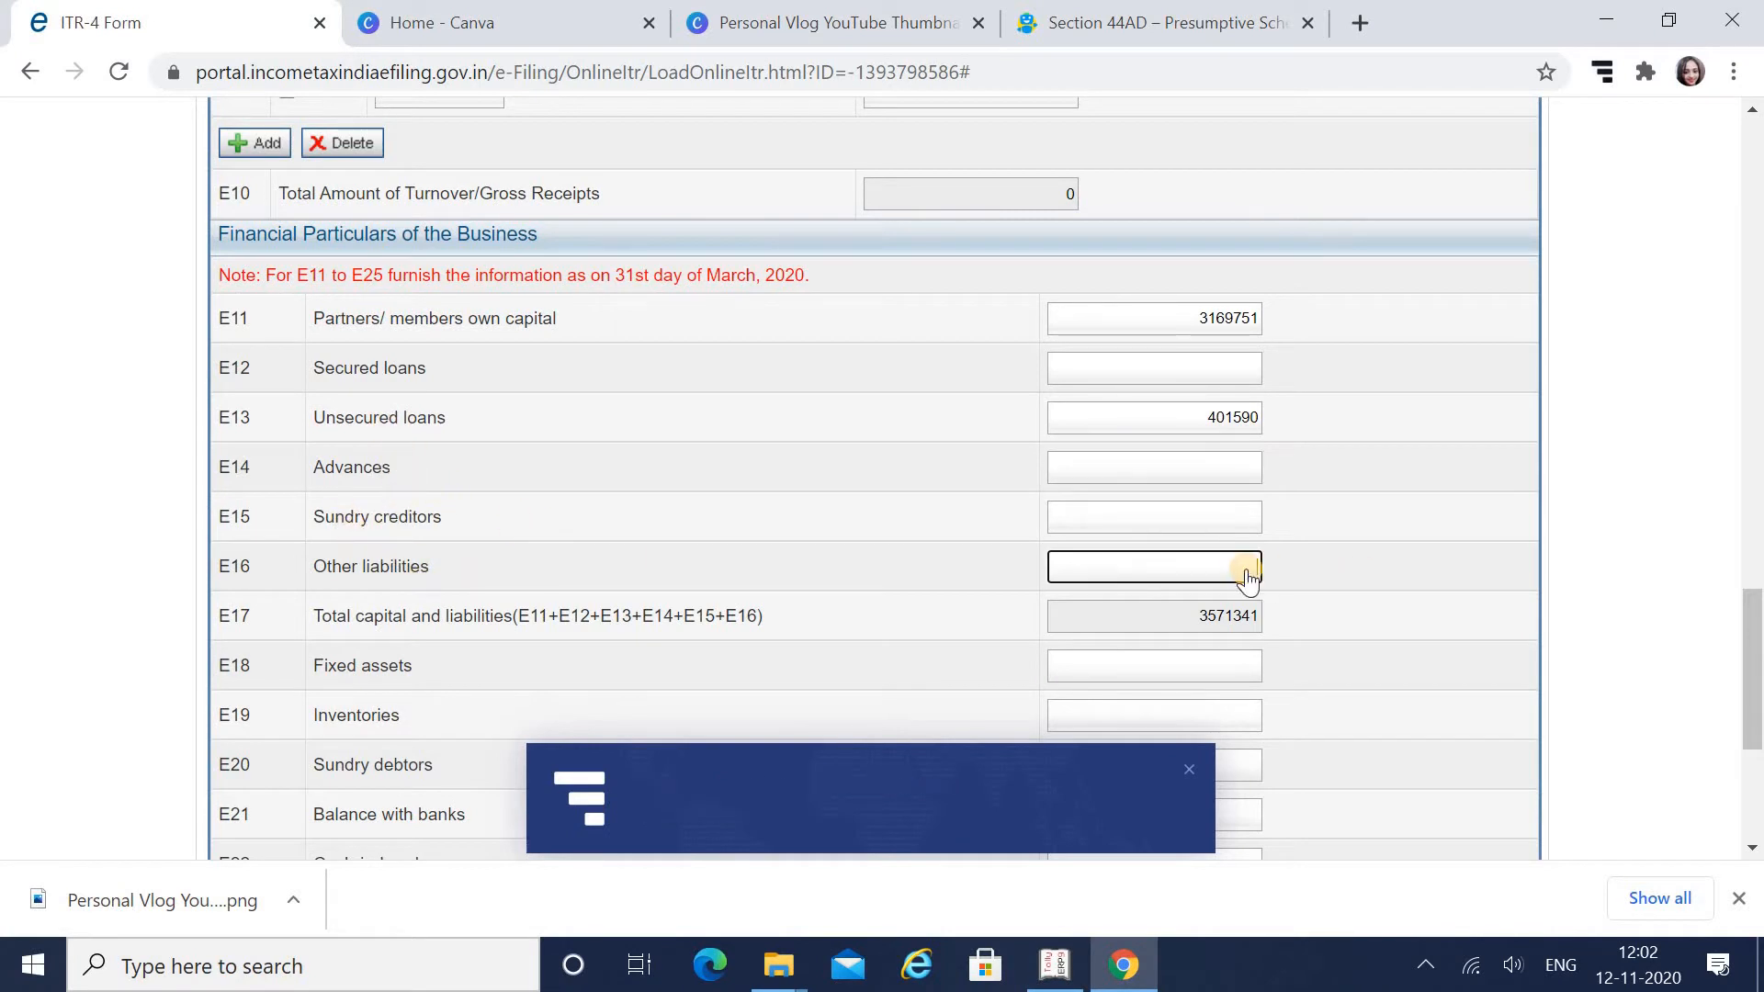
{"action": "key", "text": "alt+Tab"}
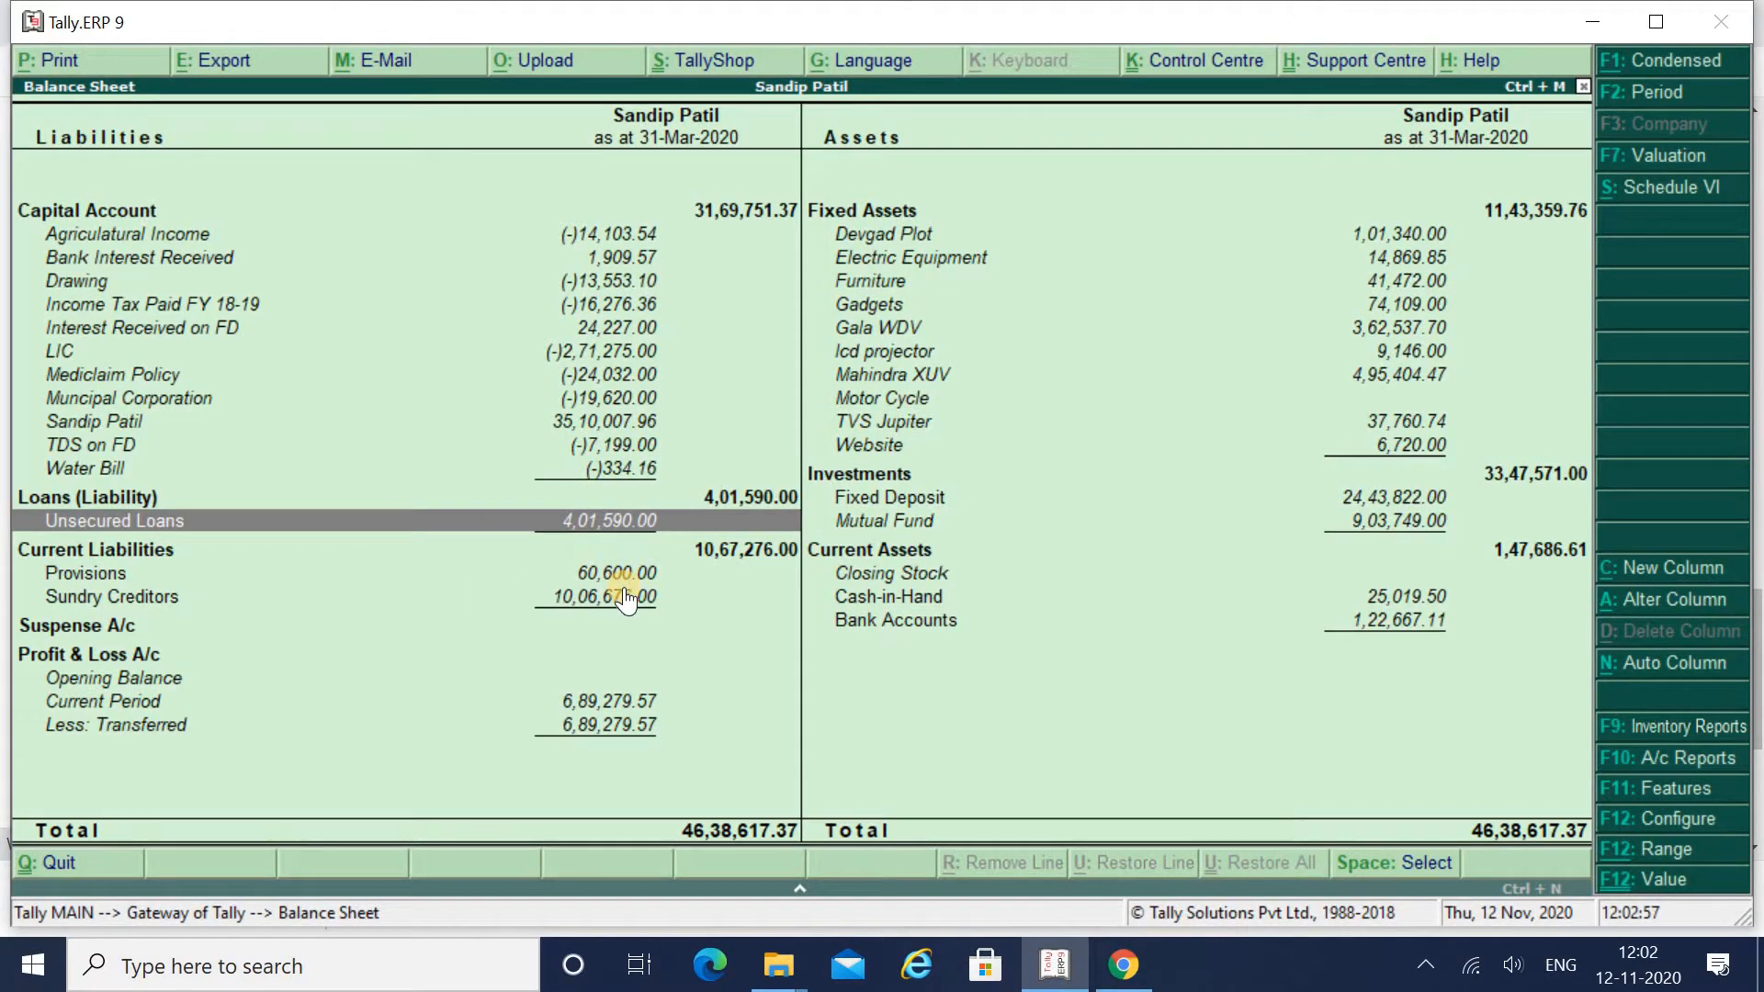
{"action": "key", "text": "alt+Tab"}
{"action": "type", "text": "60600"}
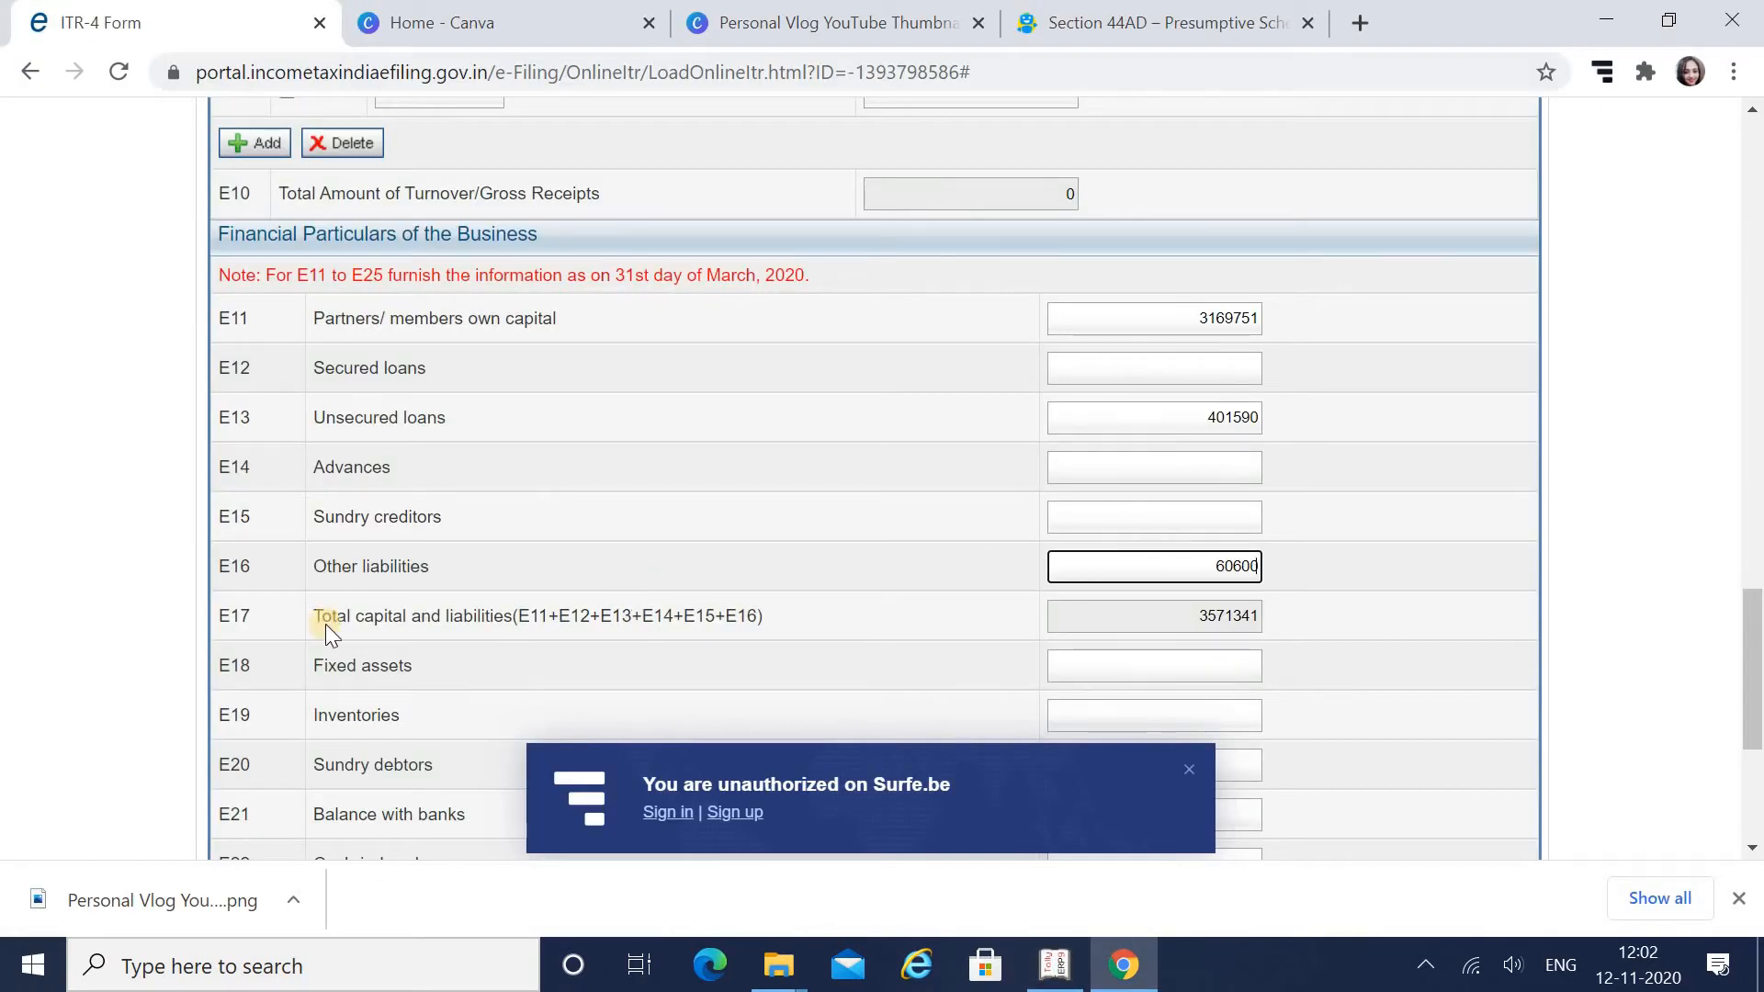
Enter the sundry creditors amount from the Tally balance sheet, 1006676, as Sundry creditors (E15) and commit it.
{"action": "left_click", "coordinate": [1187, 533]}
{"action": "key", "text": "alt+Tab"}
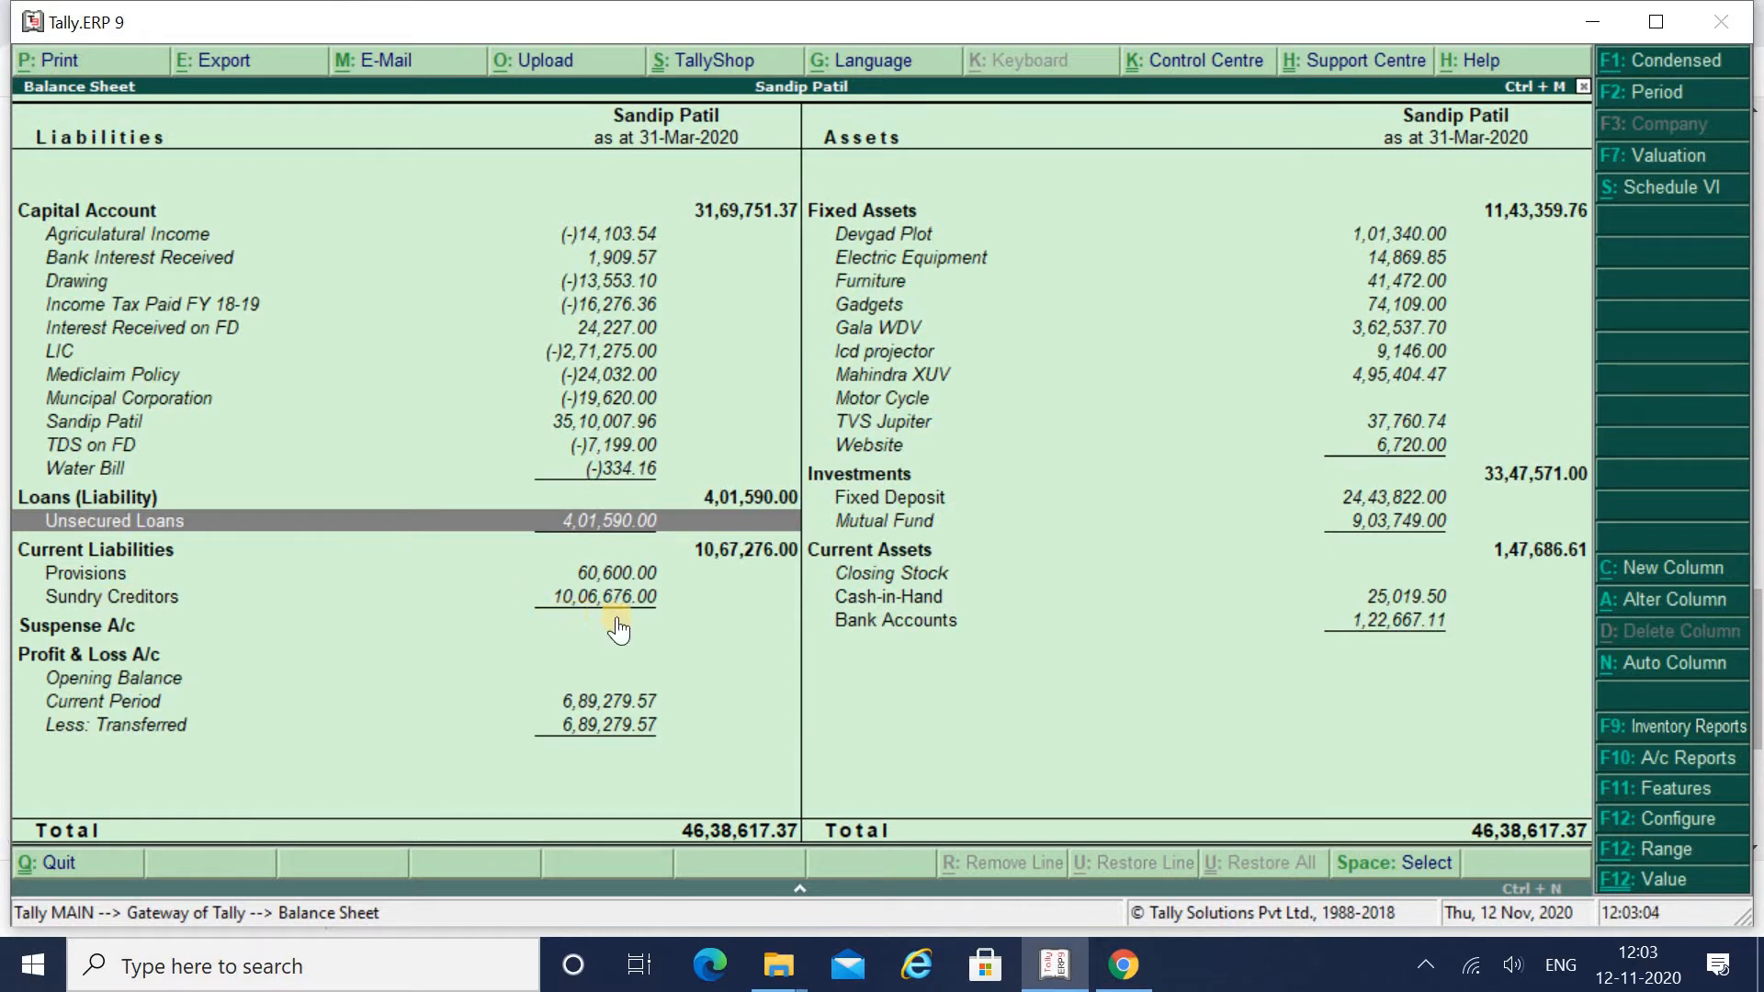
{"action": "key", "text": "alt+Tab"}
{"action": "type", "text": "1006"}
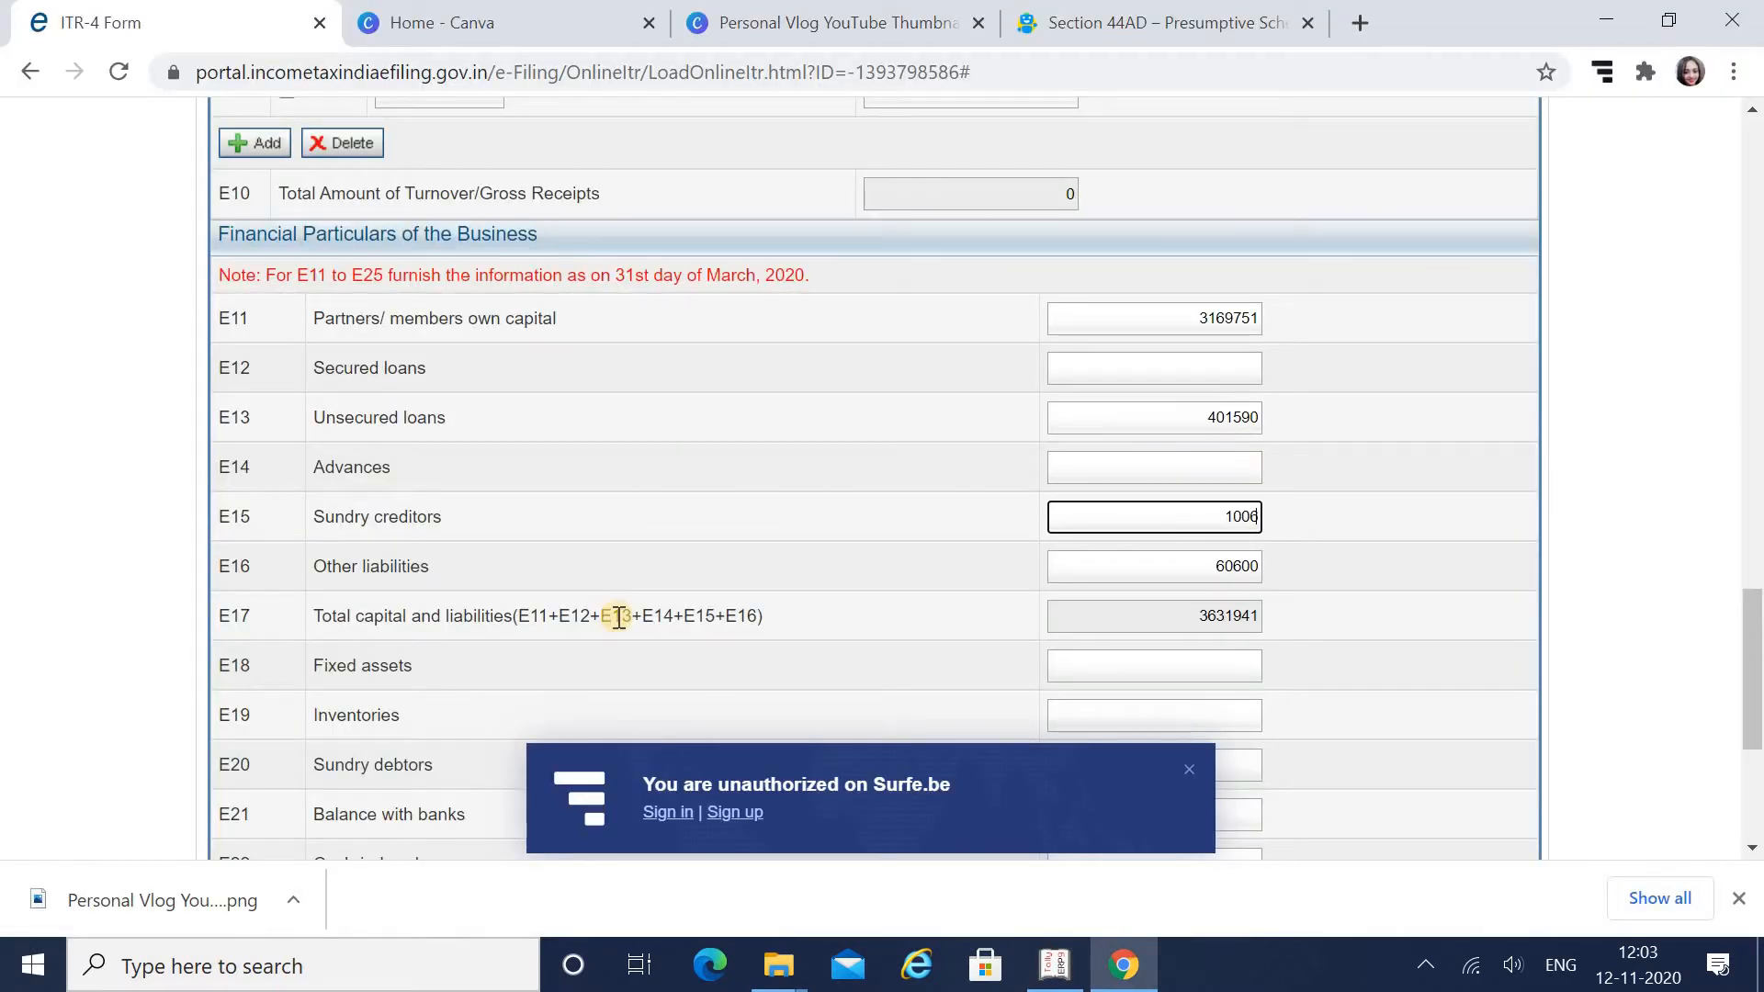
{"action": "key", "text": "alt+Tab"}
{"action": "key", "text": "alt+Tab"}
{"action": "type", "text": "676"}
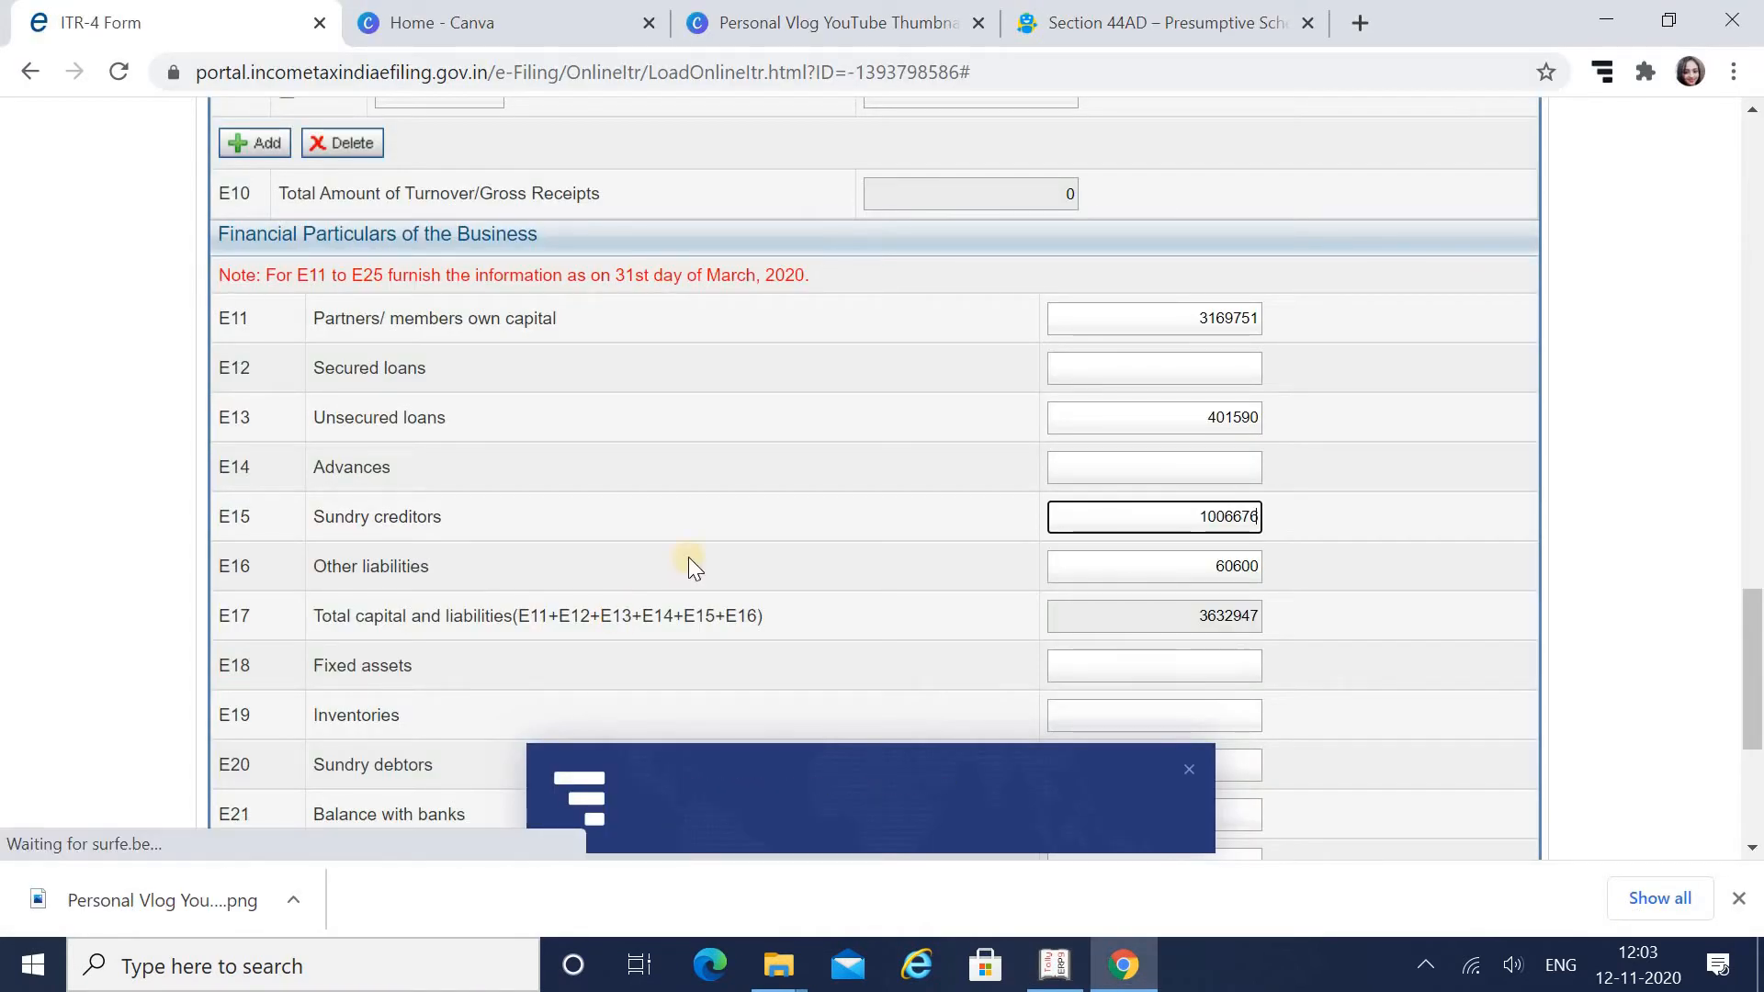
{"action": "left_click", "coordinate": [1507, 617]}
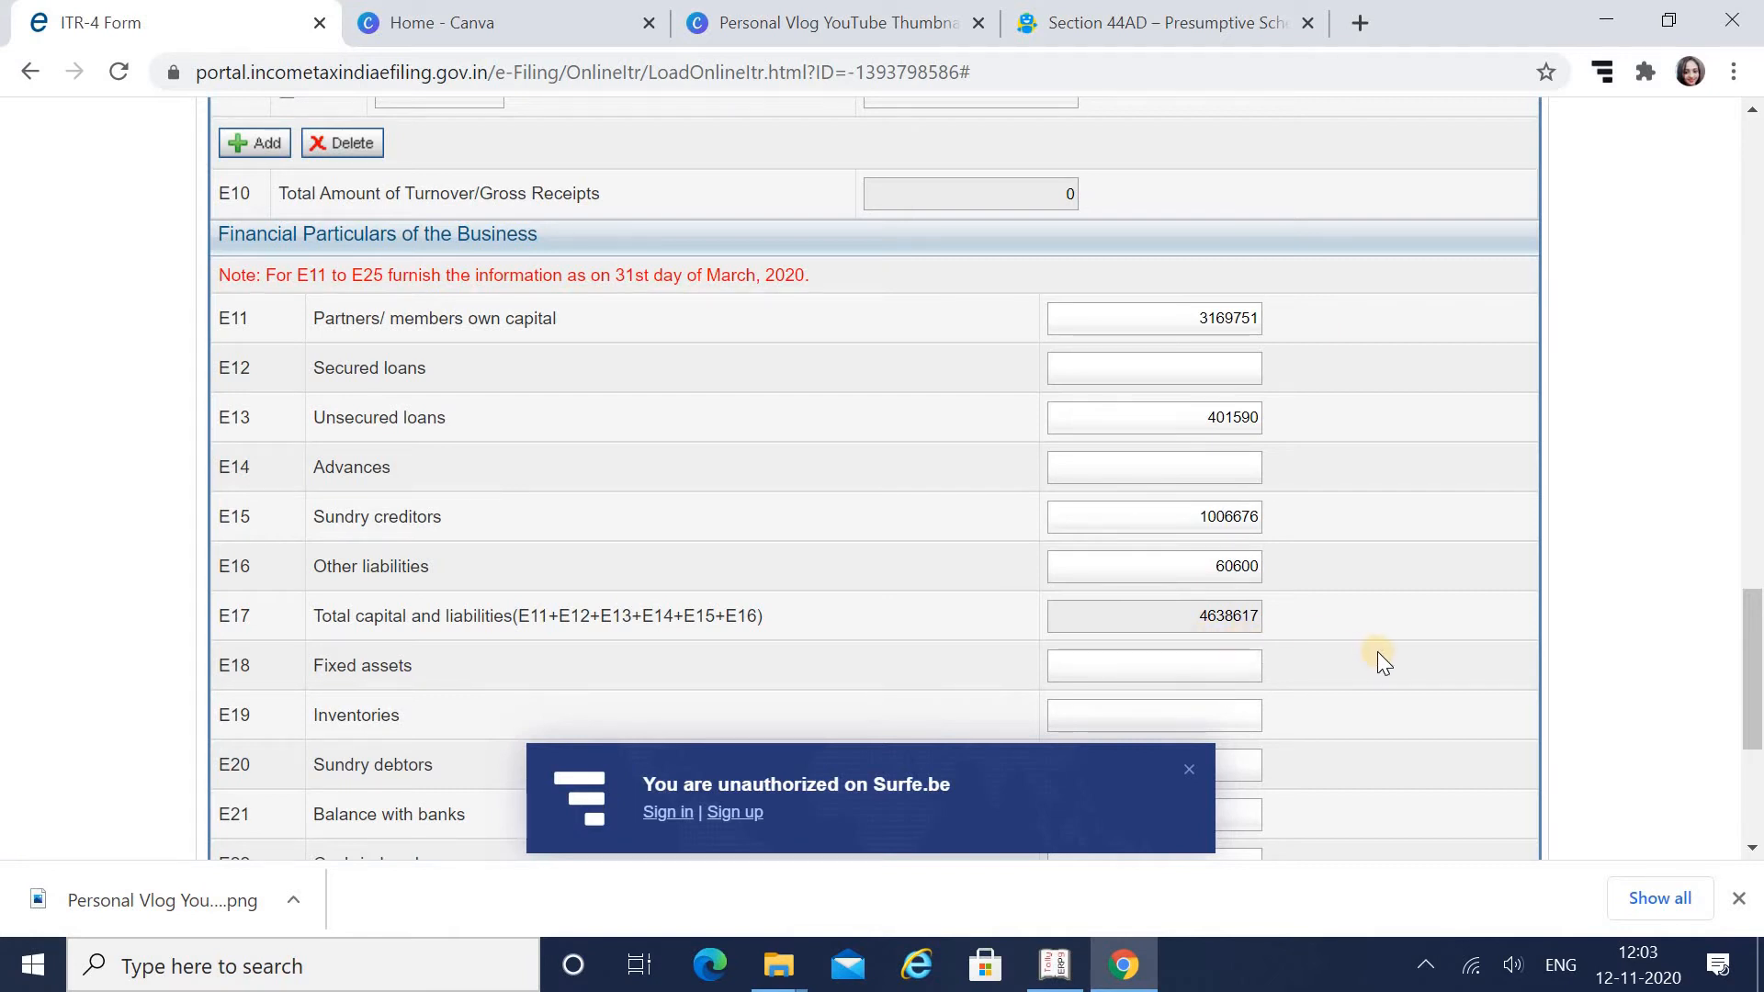
Compare the liability amounts and total entered in E11 to E17 with the liabilities side of the Tally balance sheet.
{"action": "key", "text": "alt+Tab"}
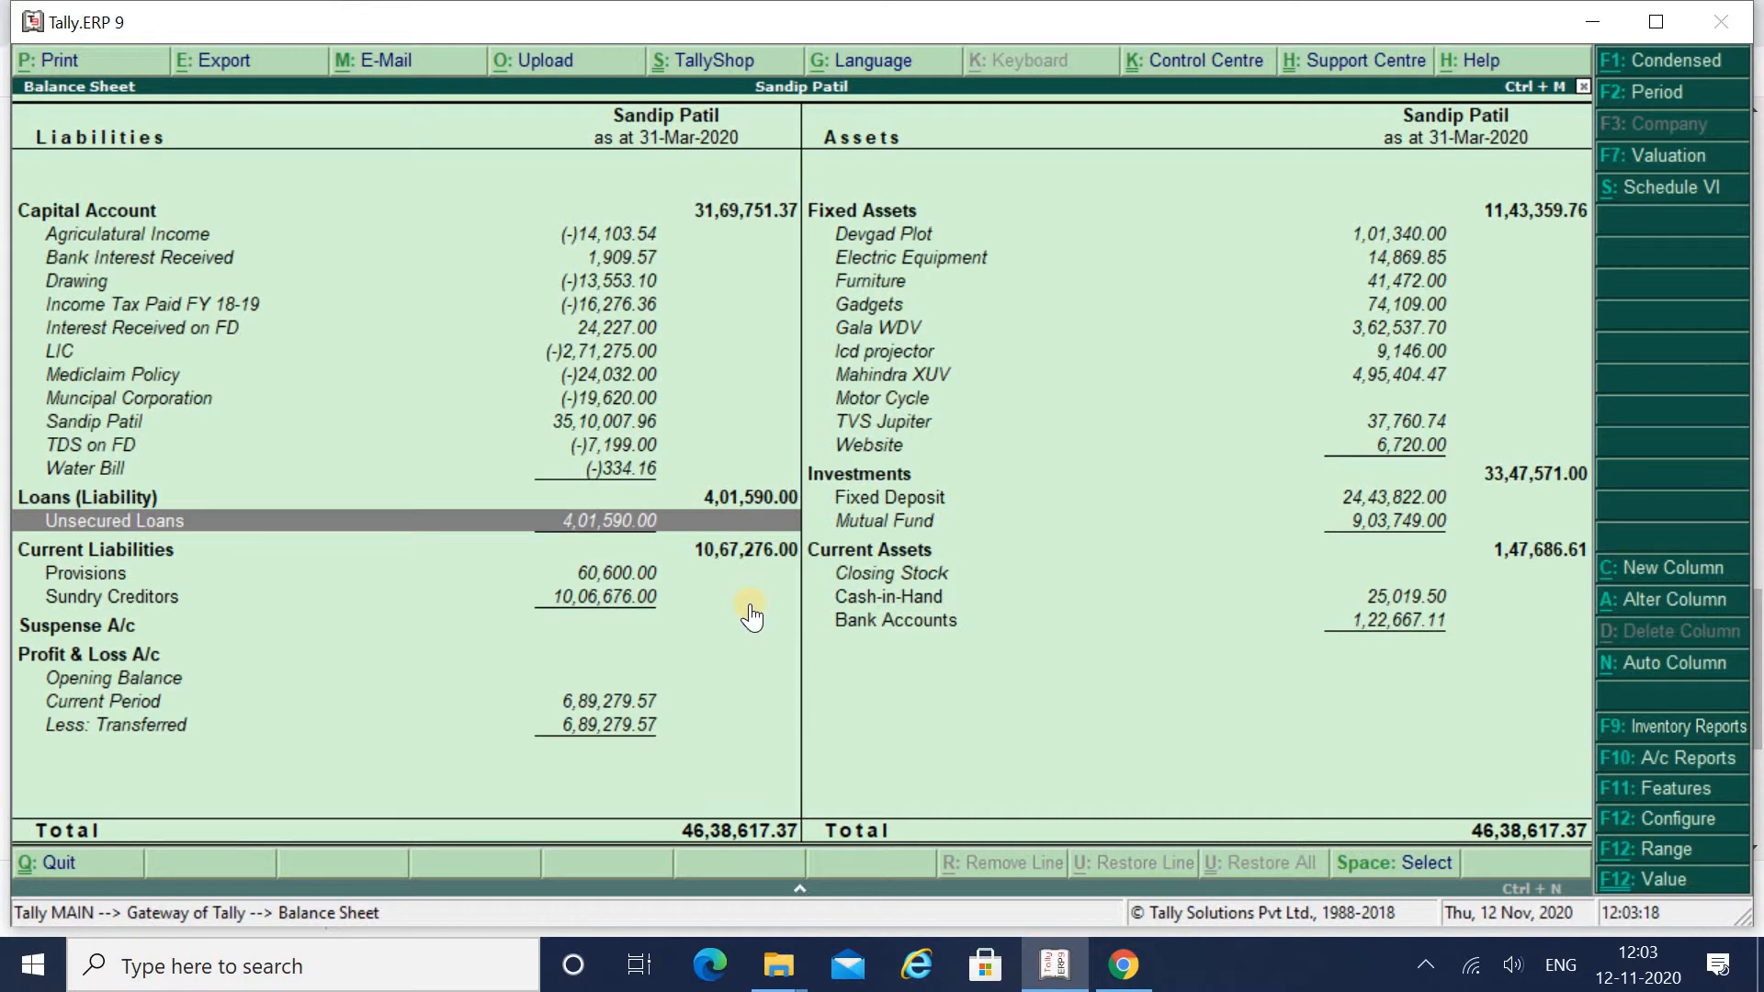
{"action": "key", "text": "alt+Tab"}
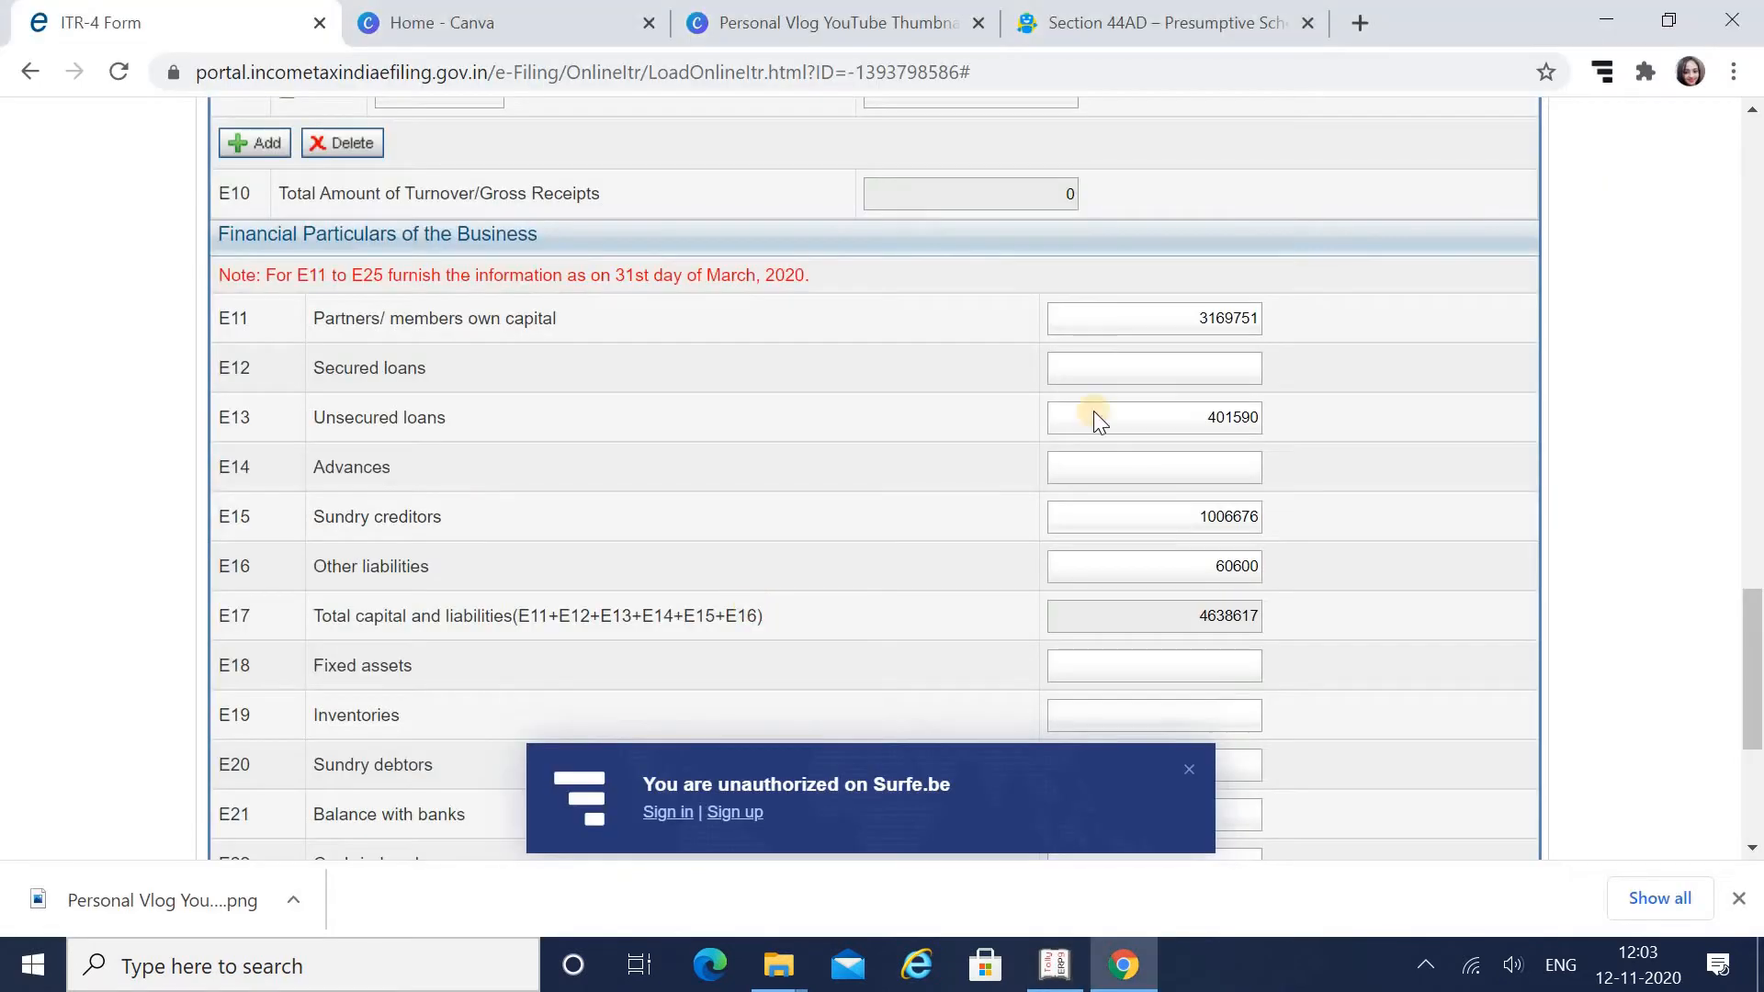
{"action": "key", "text": "alt+Tab"}
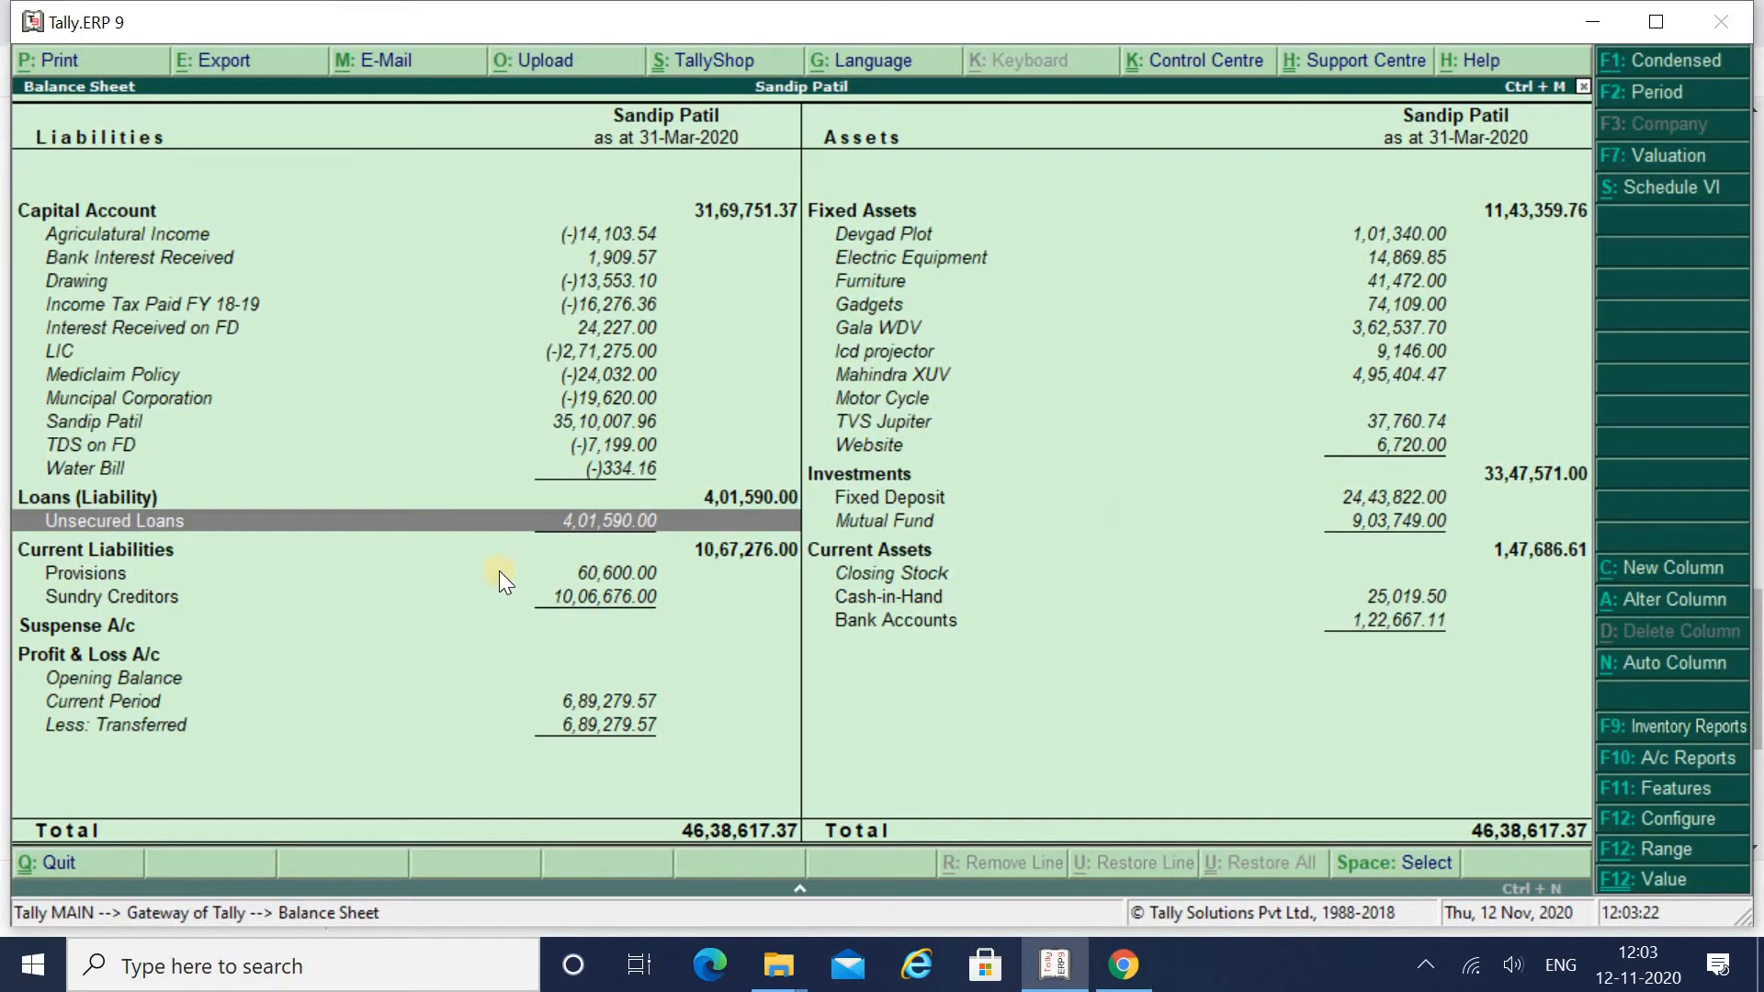
{"action": "key", "text": "alt+Tab"}
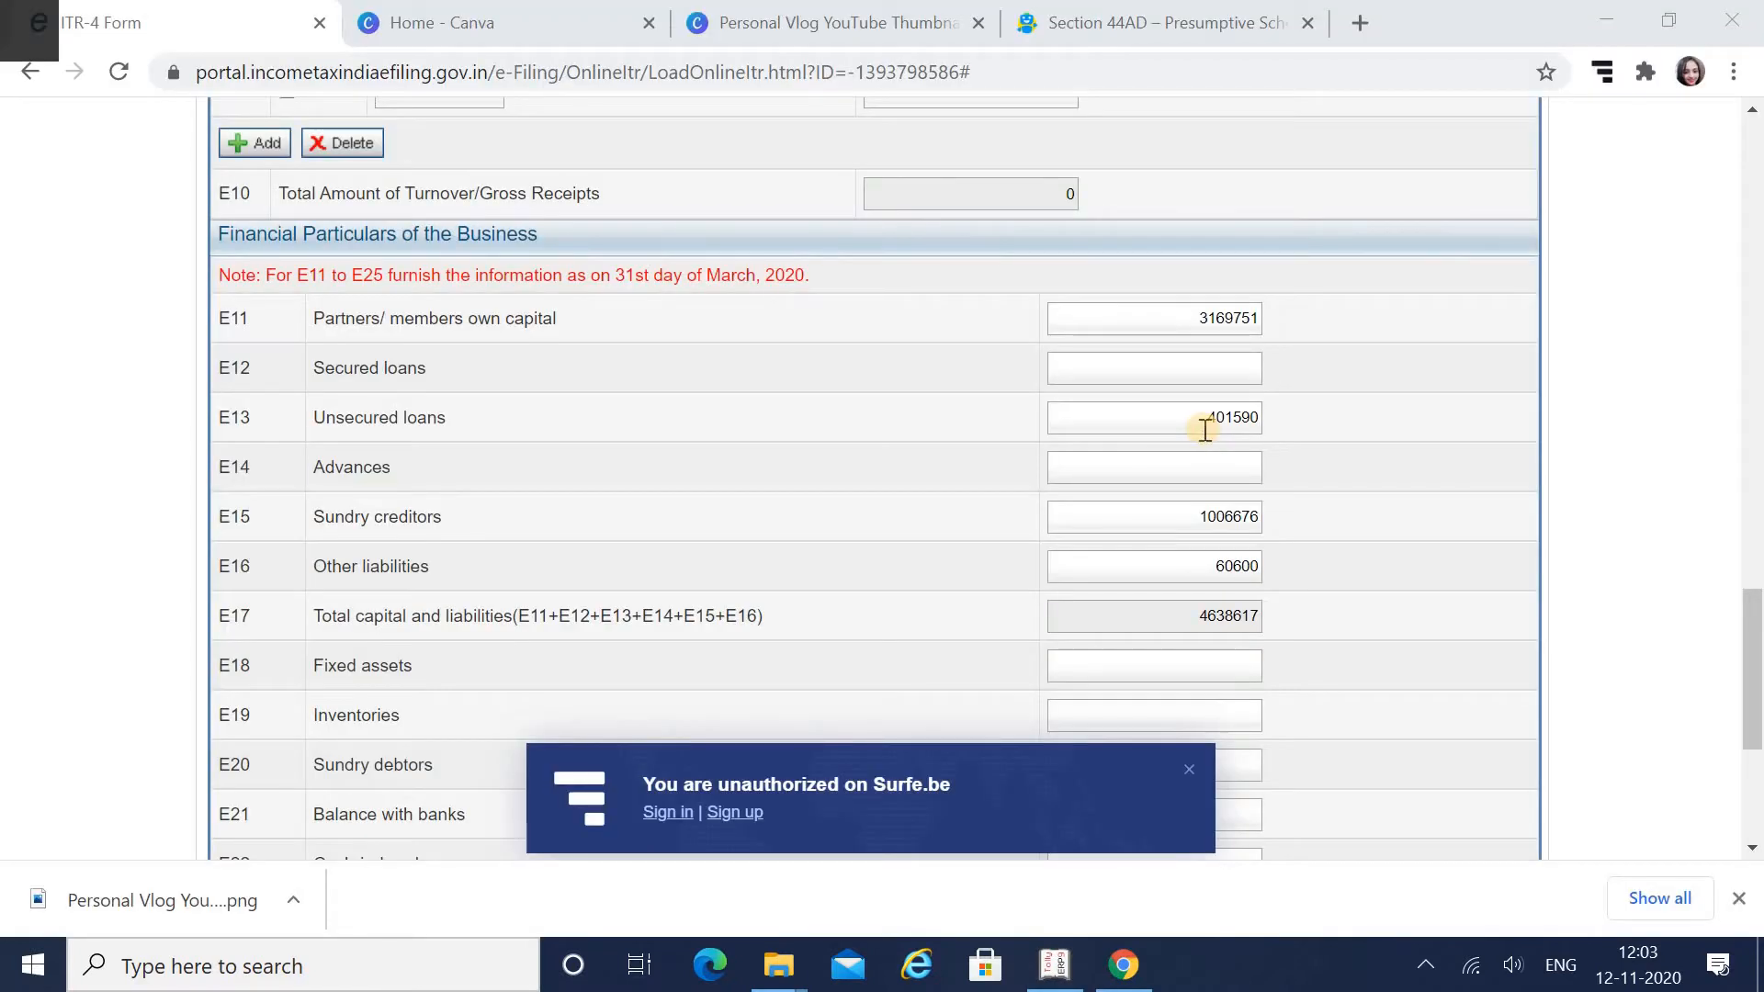
{"action": "key", "text": "alt+Tab"}
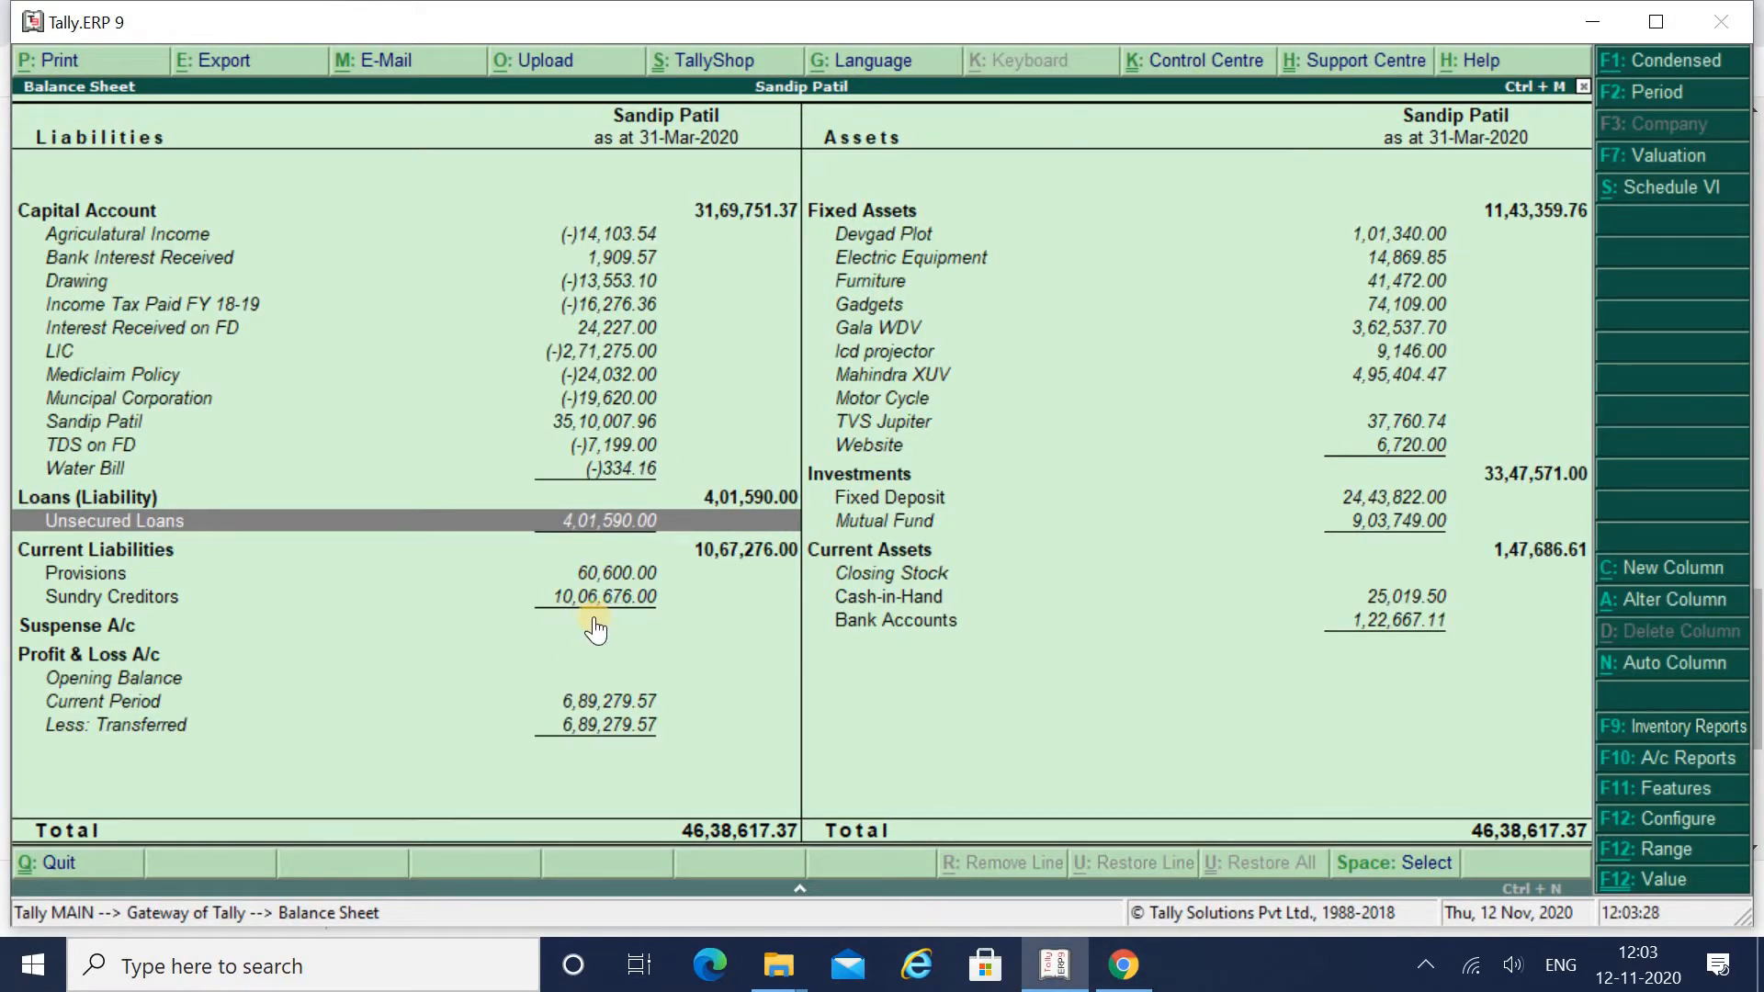
{"action": "key", "text": "alt+Tab"}
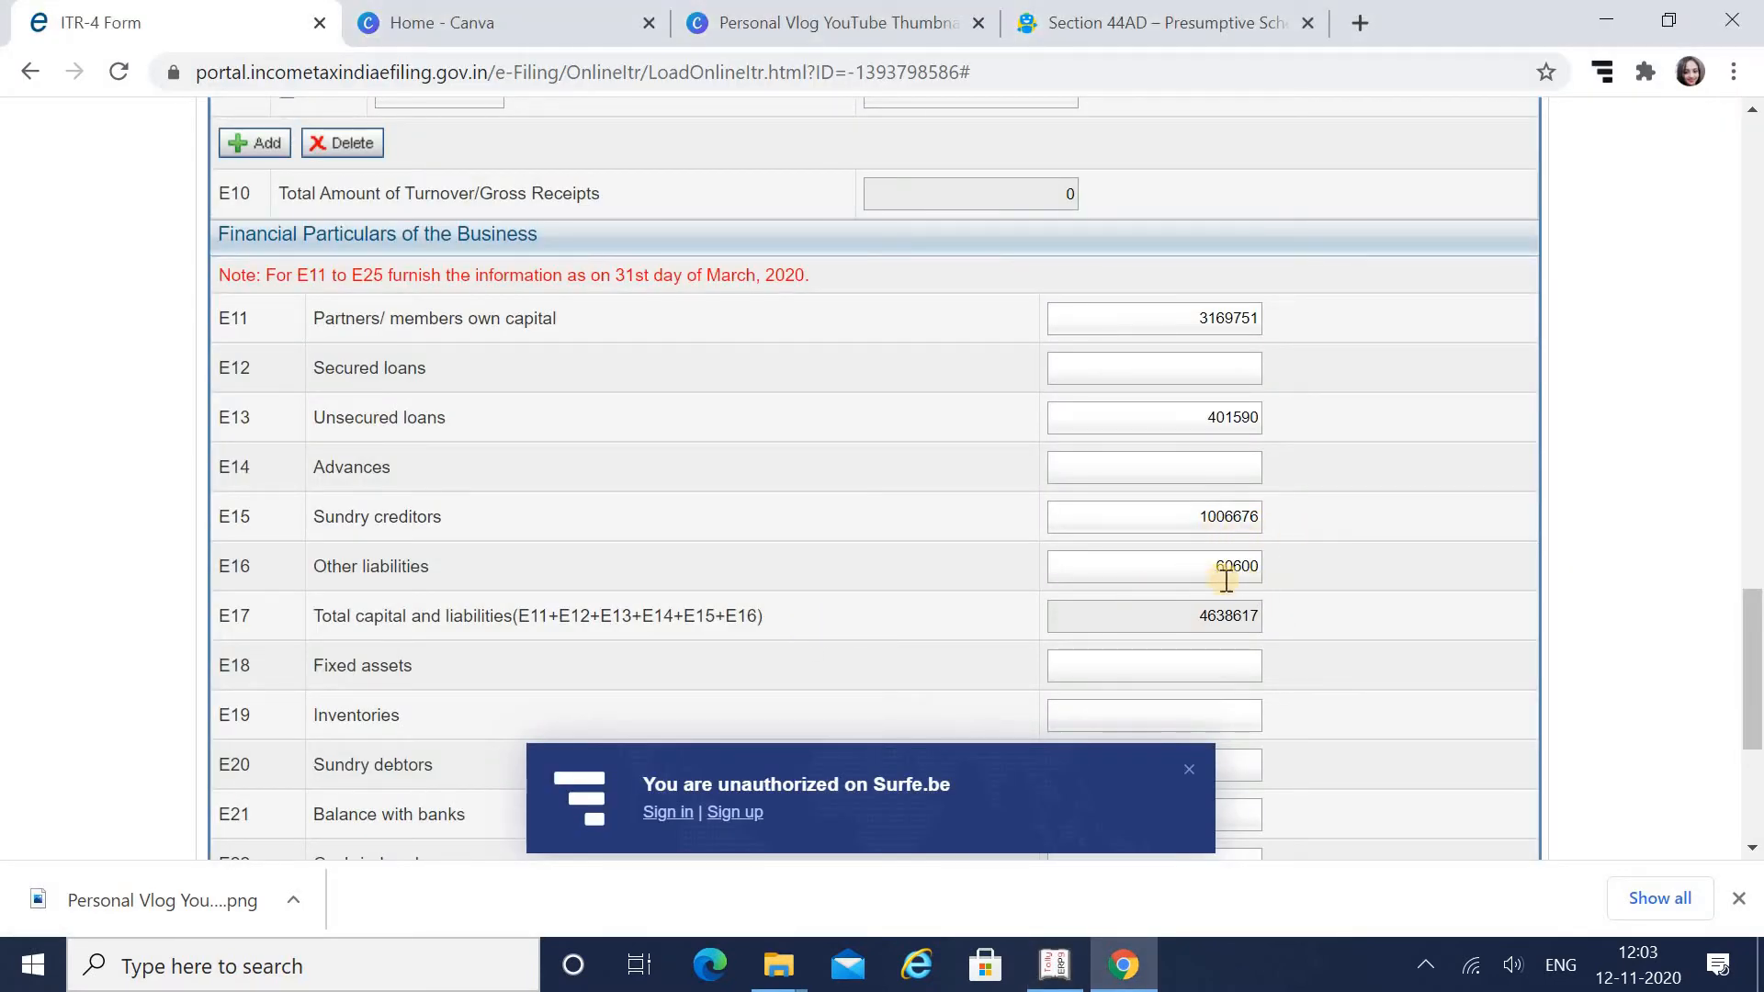
Enter the balance sheet's fixed assets total without its decimals, 1143359, as Fixed assets (E18).
{"action": "left_click_drag", "start_coordinate": [1753, 638], "coordinate": [1754, 713]}
{"action": "key", "text": "alt+Tab"}
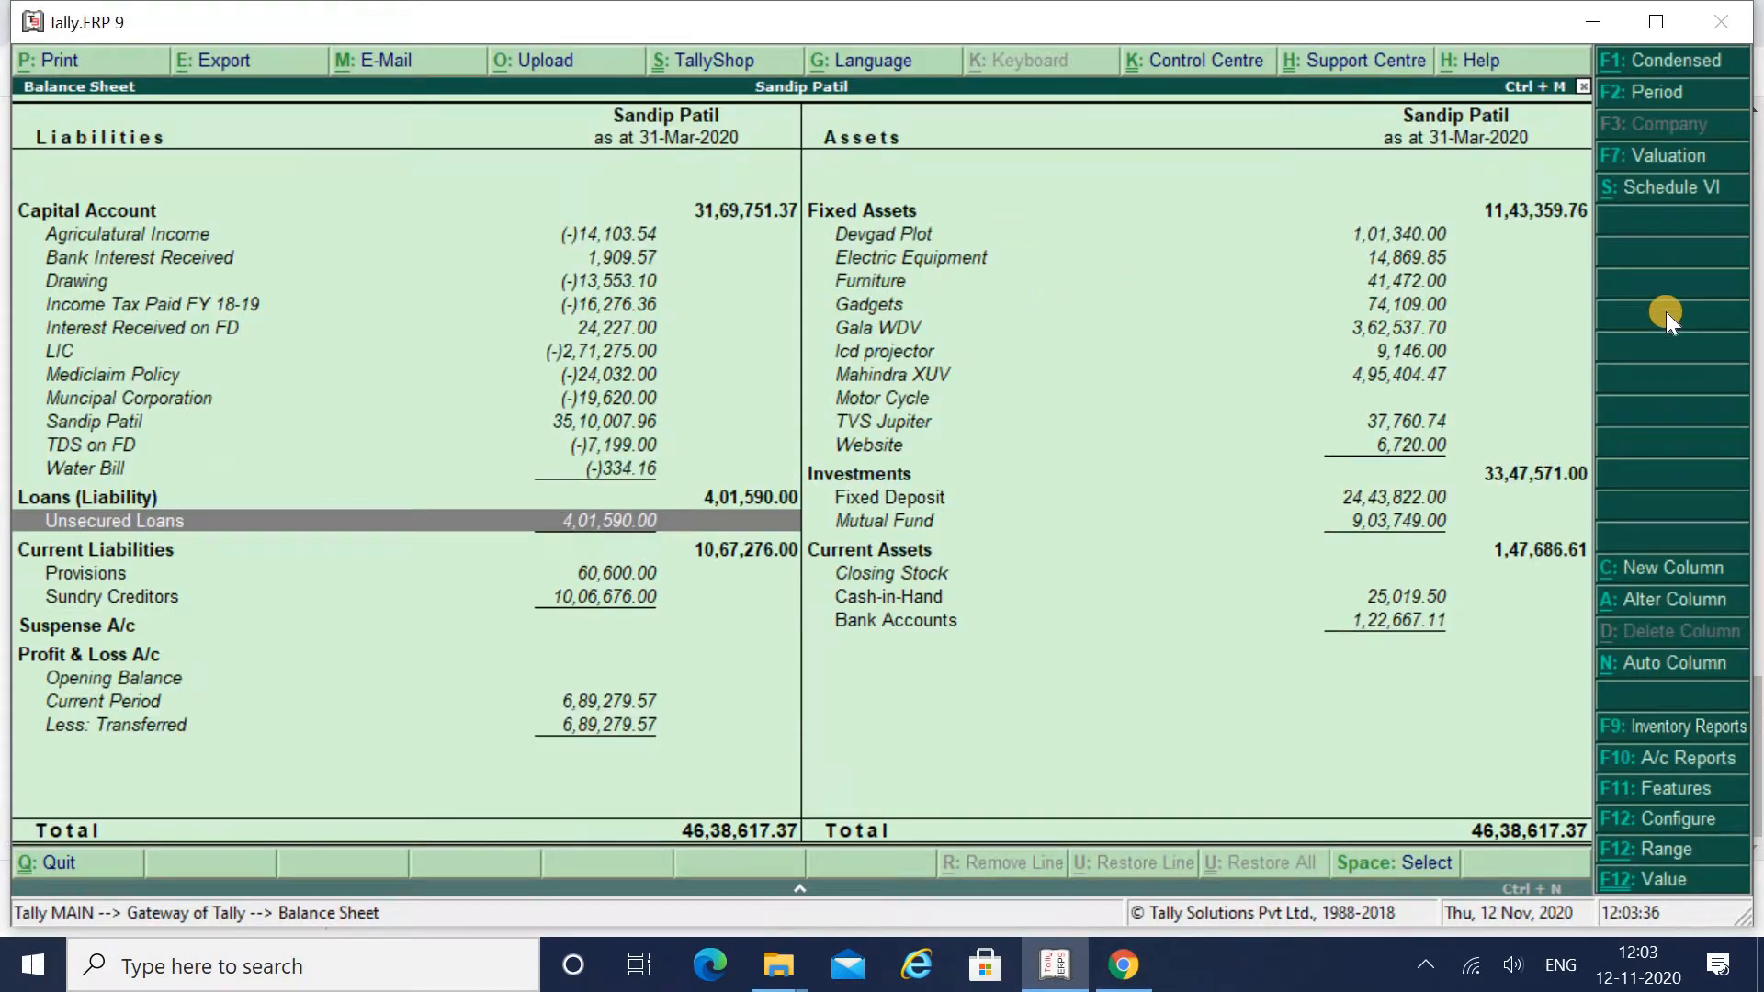
{"action": "key", "text": "alt+Tab"}
{"action": "left_click", "coordinate": [1161, 246]}
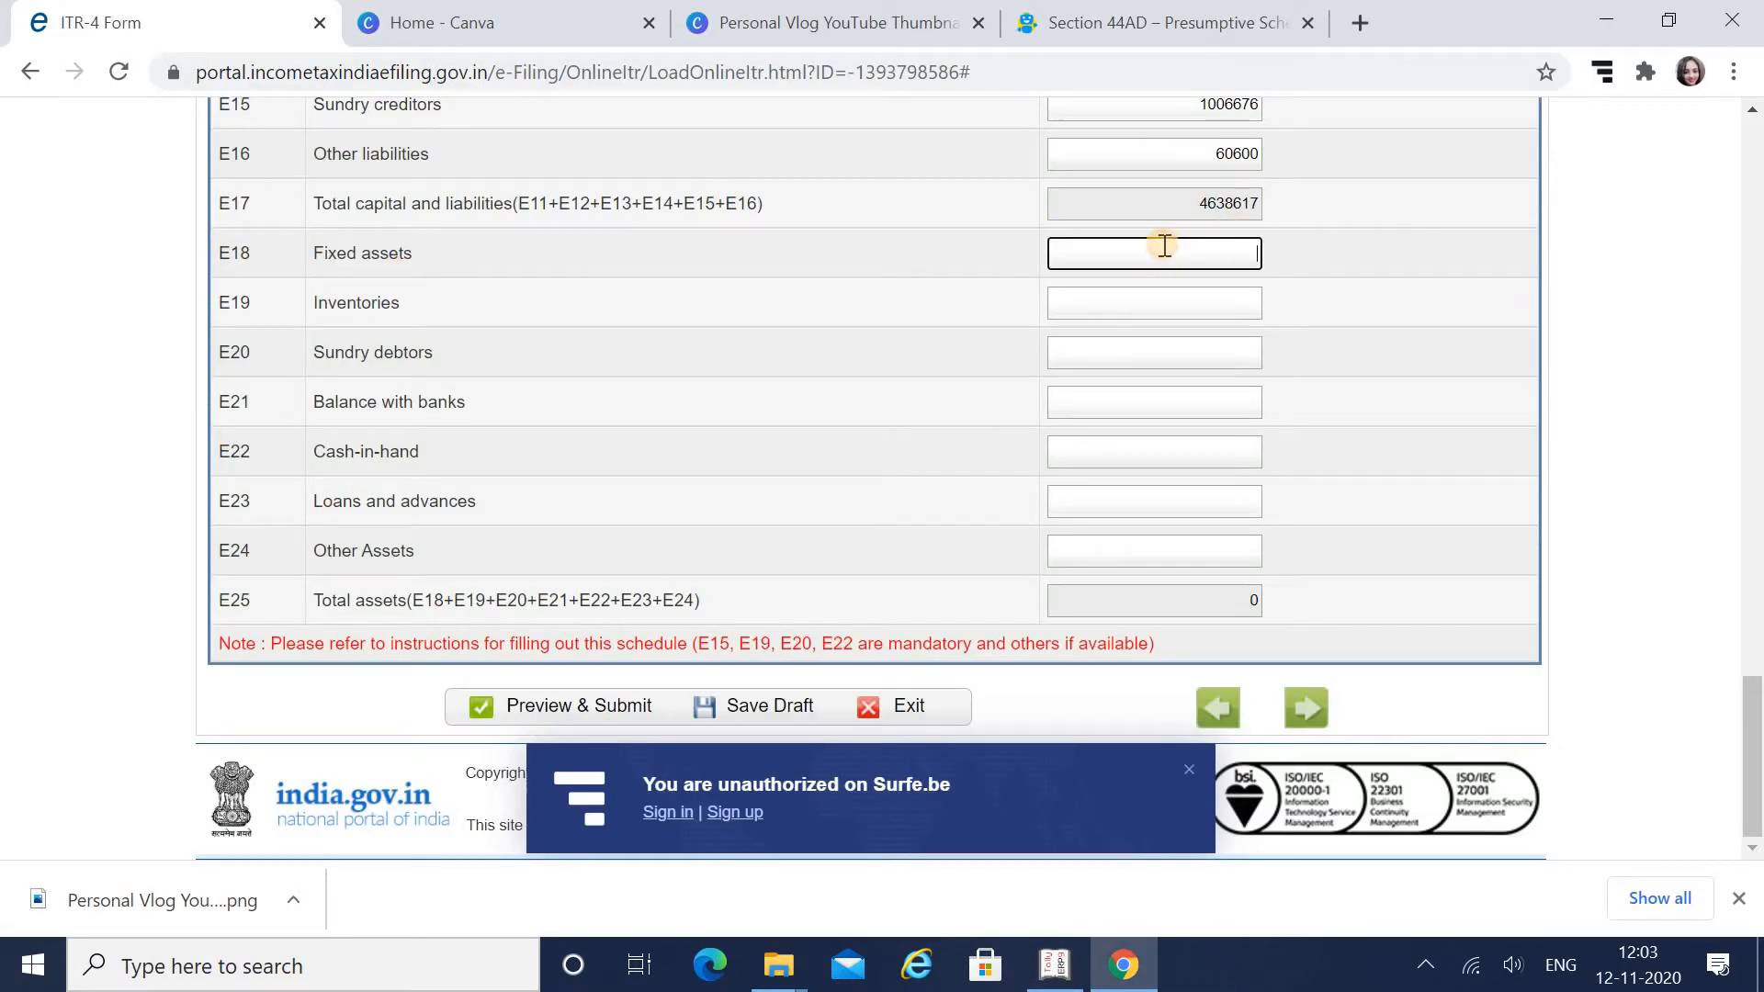
{"action": "key", "text": "alt+Tab"}
{"action": "key", "text": "alt+Tab"}
{"action": "type", "text": "1143"}
{"action": "key", "text": "alt+Tab"}
{"action": "key", "text": "alt+Tab"}
{"action": "type", "text": "9"}
Recheck the fixed assets total in the balance sheet and round Fixed assets (E18) up to 1143360.
{"action": "key", "text": "alt+Tab"}
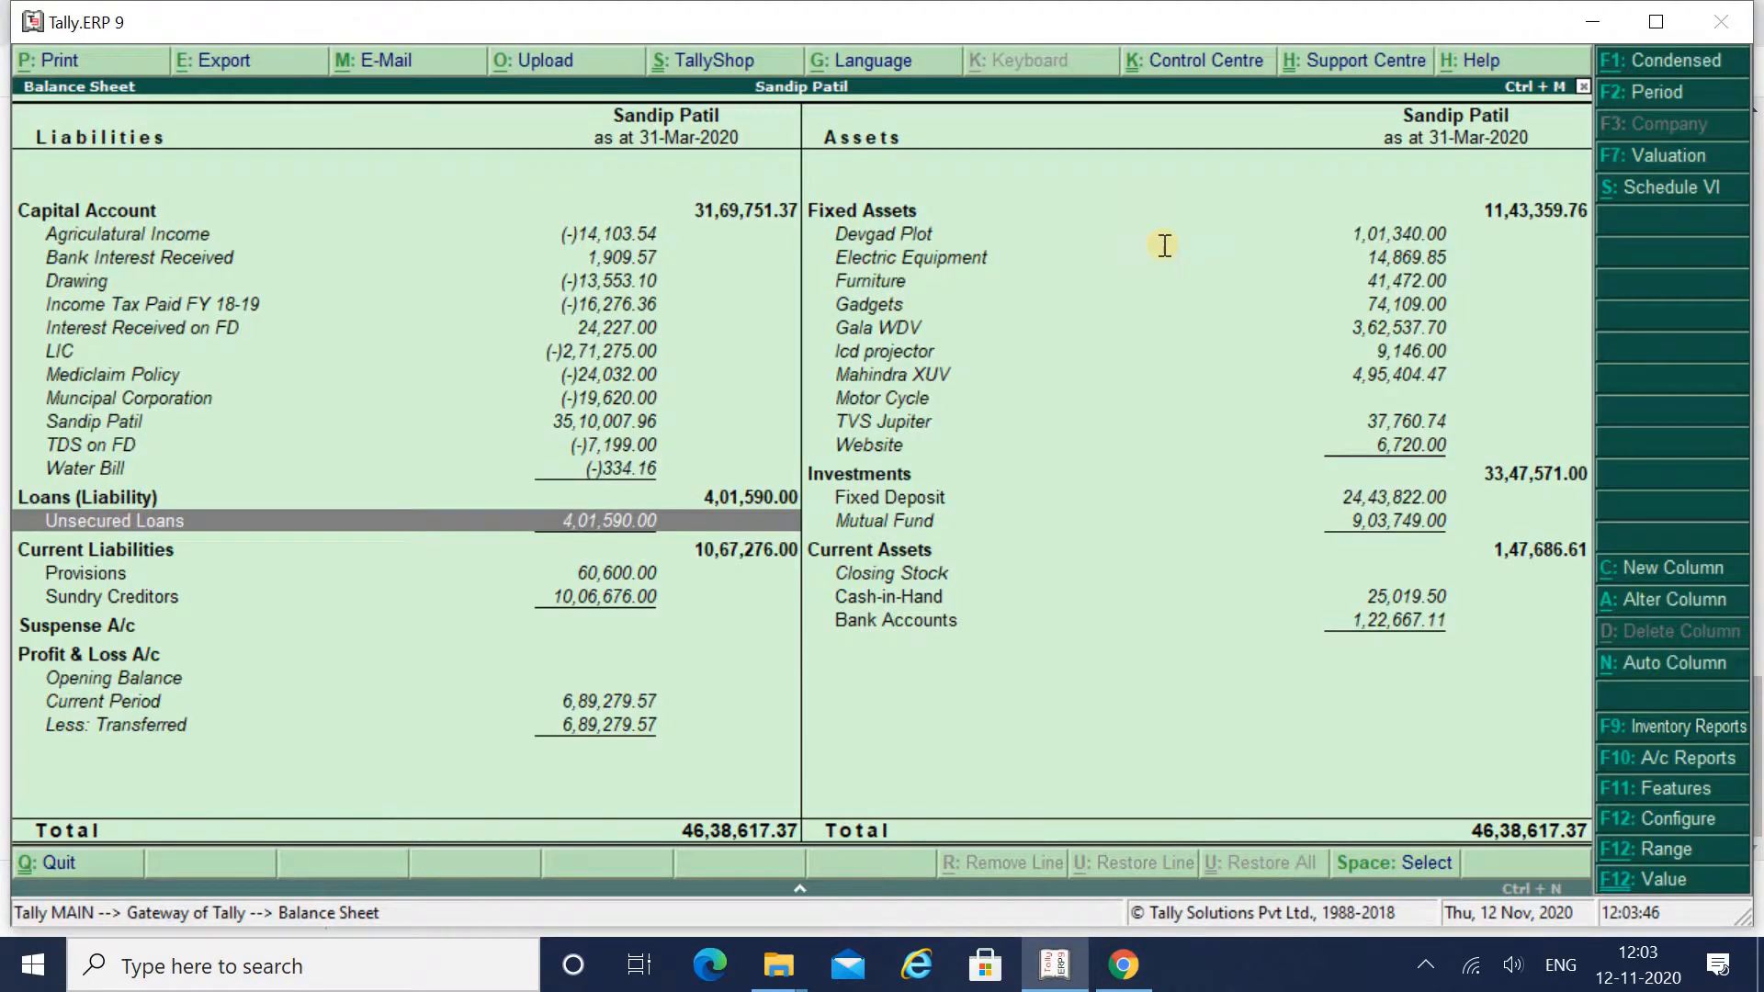
{"action": "key", "text": "alt+Tab"}
{"action": "key", "text": "BackSpace"}
{"action": "key", "text": "BackSpace"}
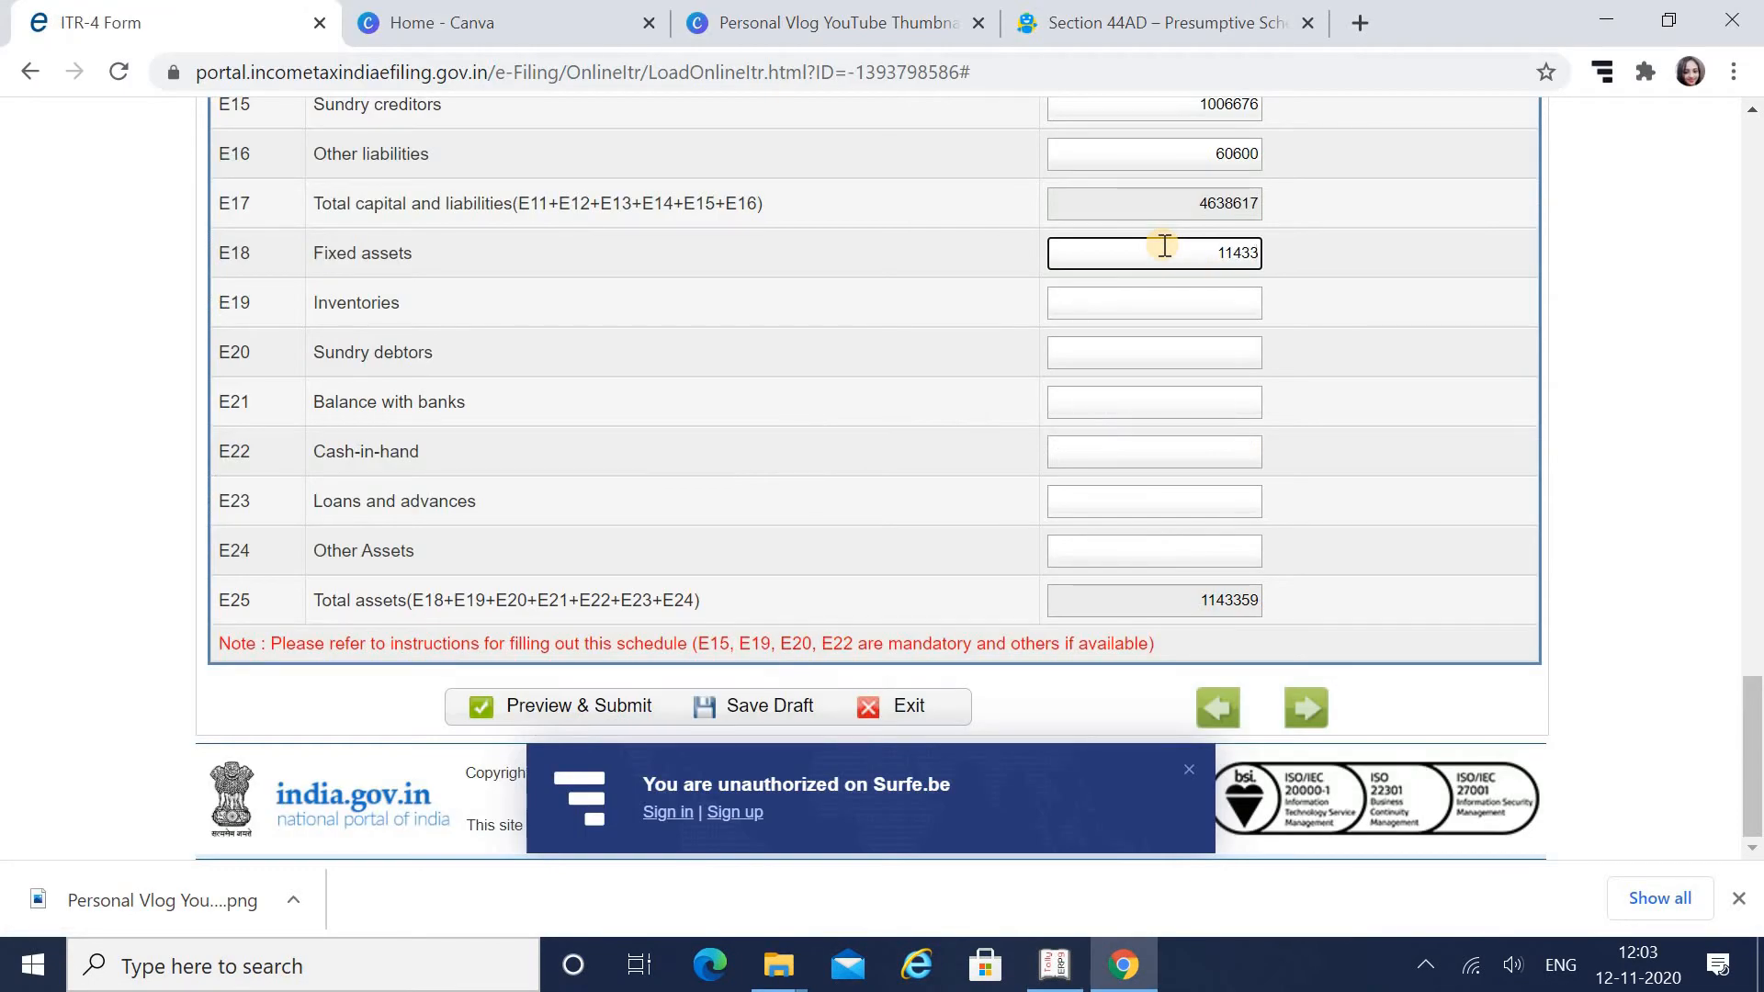
{"action": "type", "text": "60"}
Enter the balance sheet's investments total, 3347571, as Other Assets (E24) in the form.
{"action": "key", "text": "alt+Tab"}
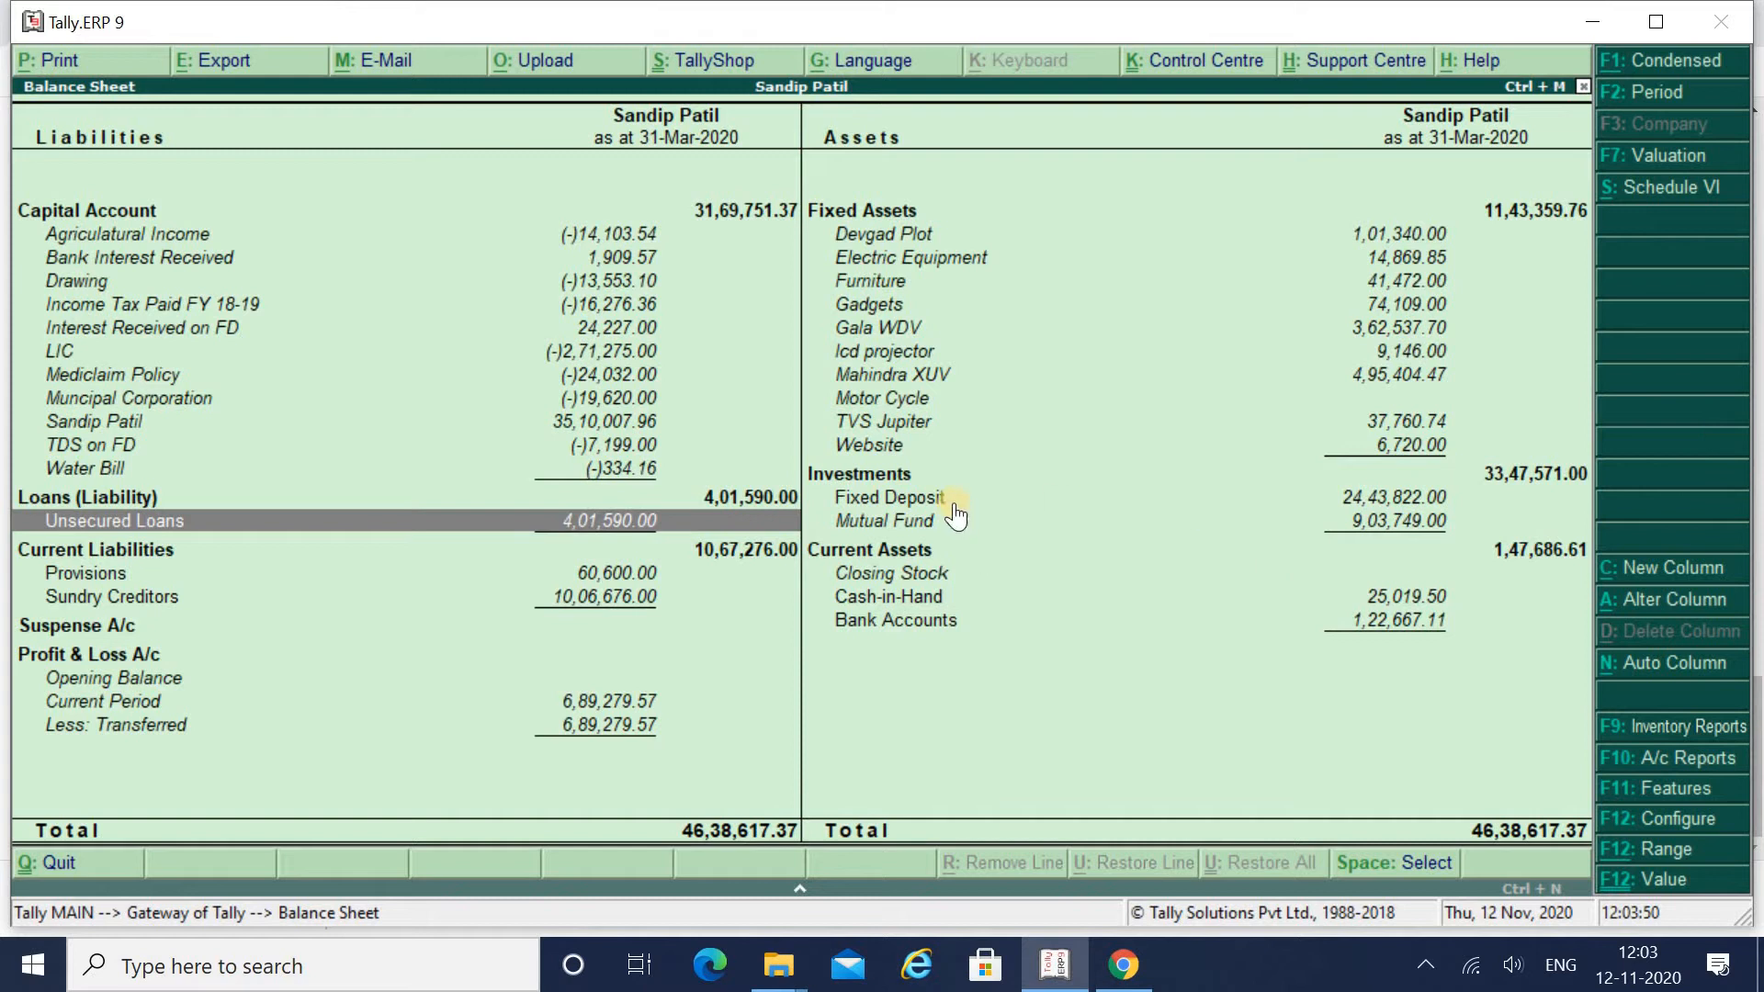
{"action": "key", "text": "alt+Tab"}
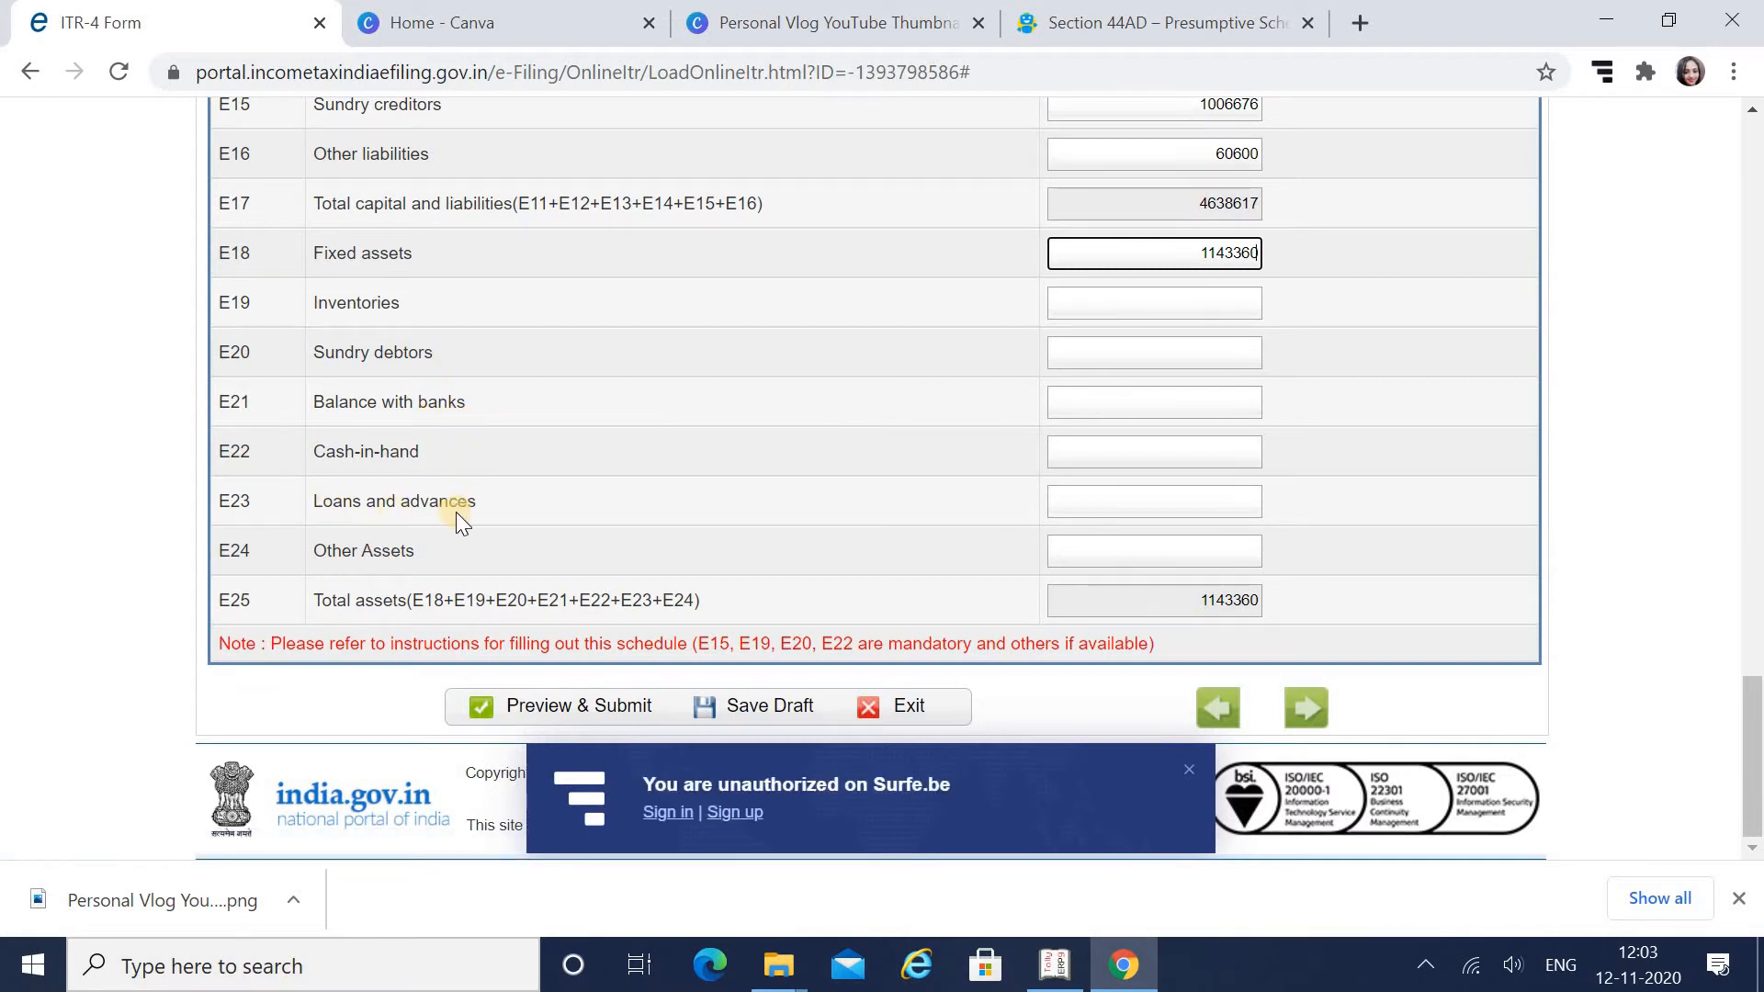
{"action": "left_click", "coordinate": [1126, 567]}
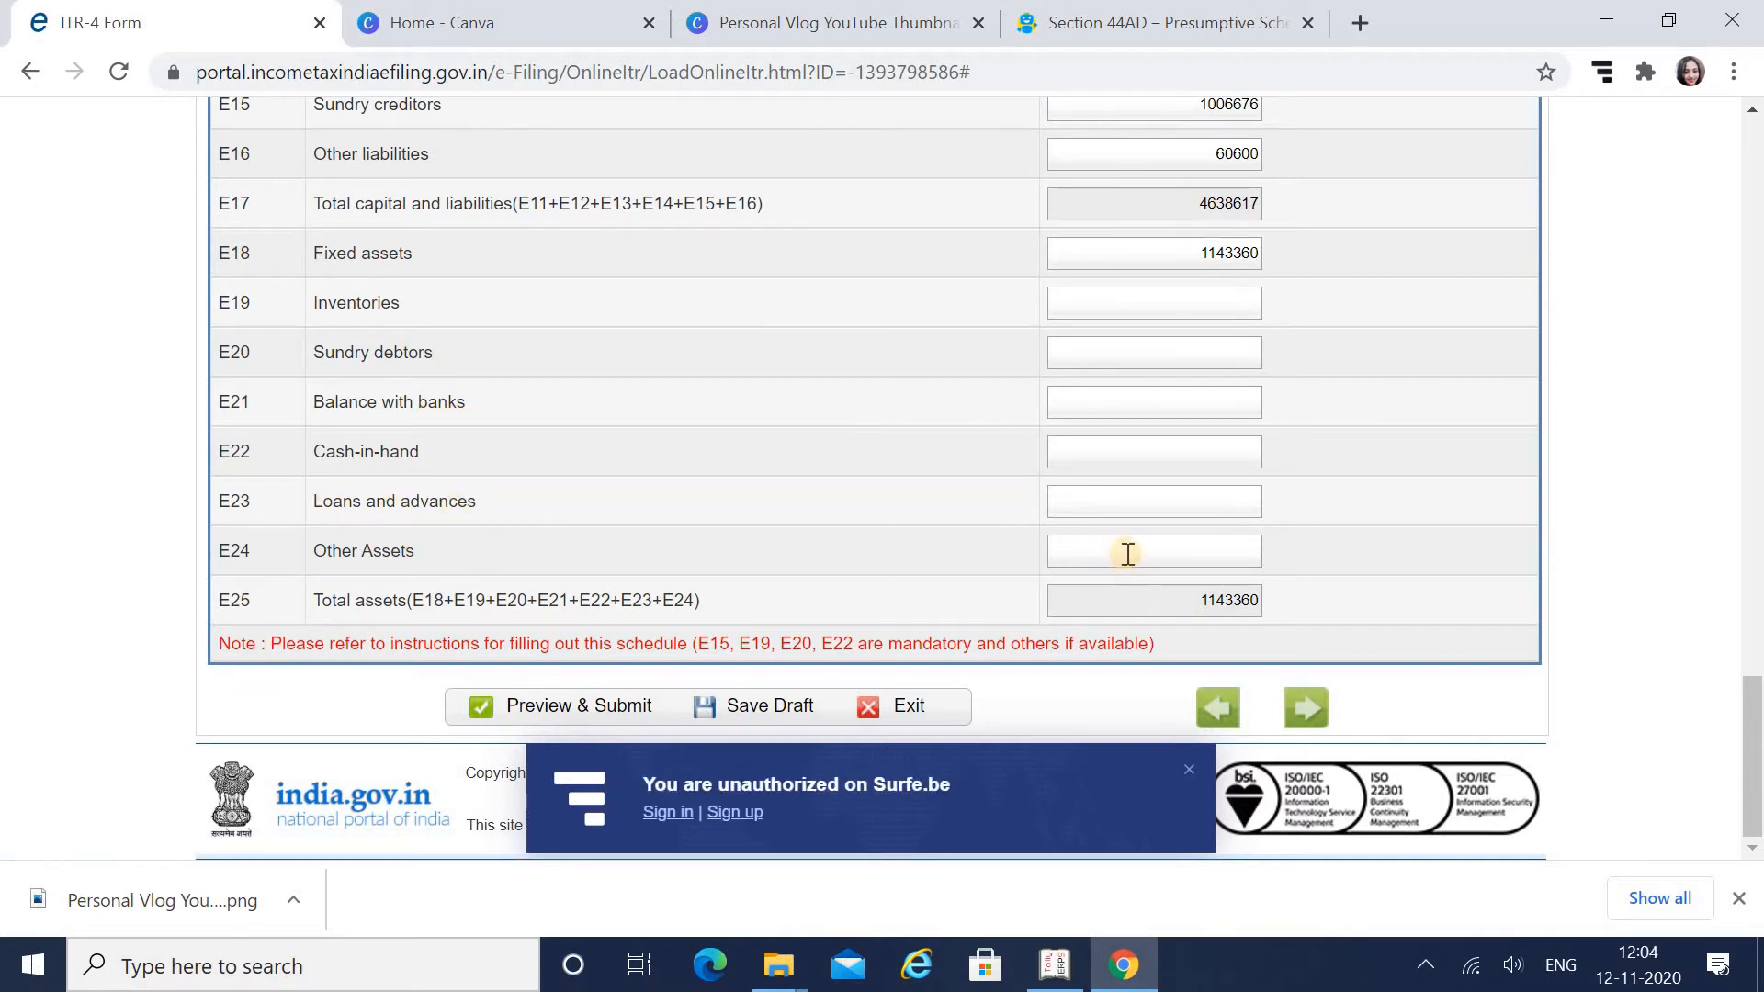
{"action": "left_click", "coordinate": [1128, 553]}
{"action": "key", "text": "alt+Tab"}
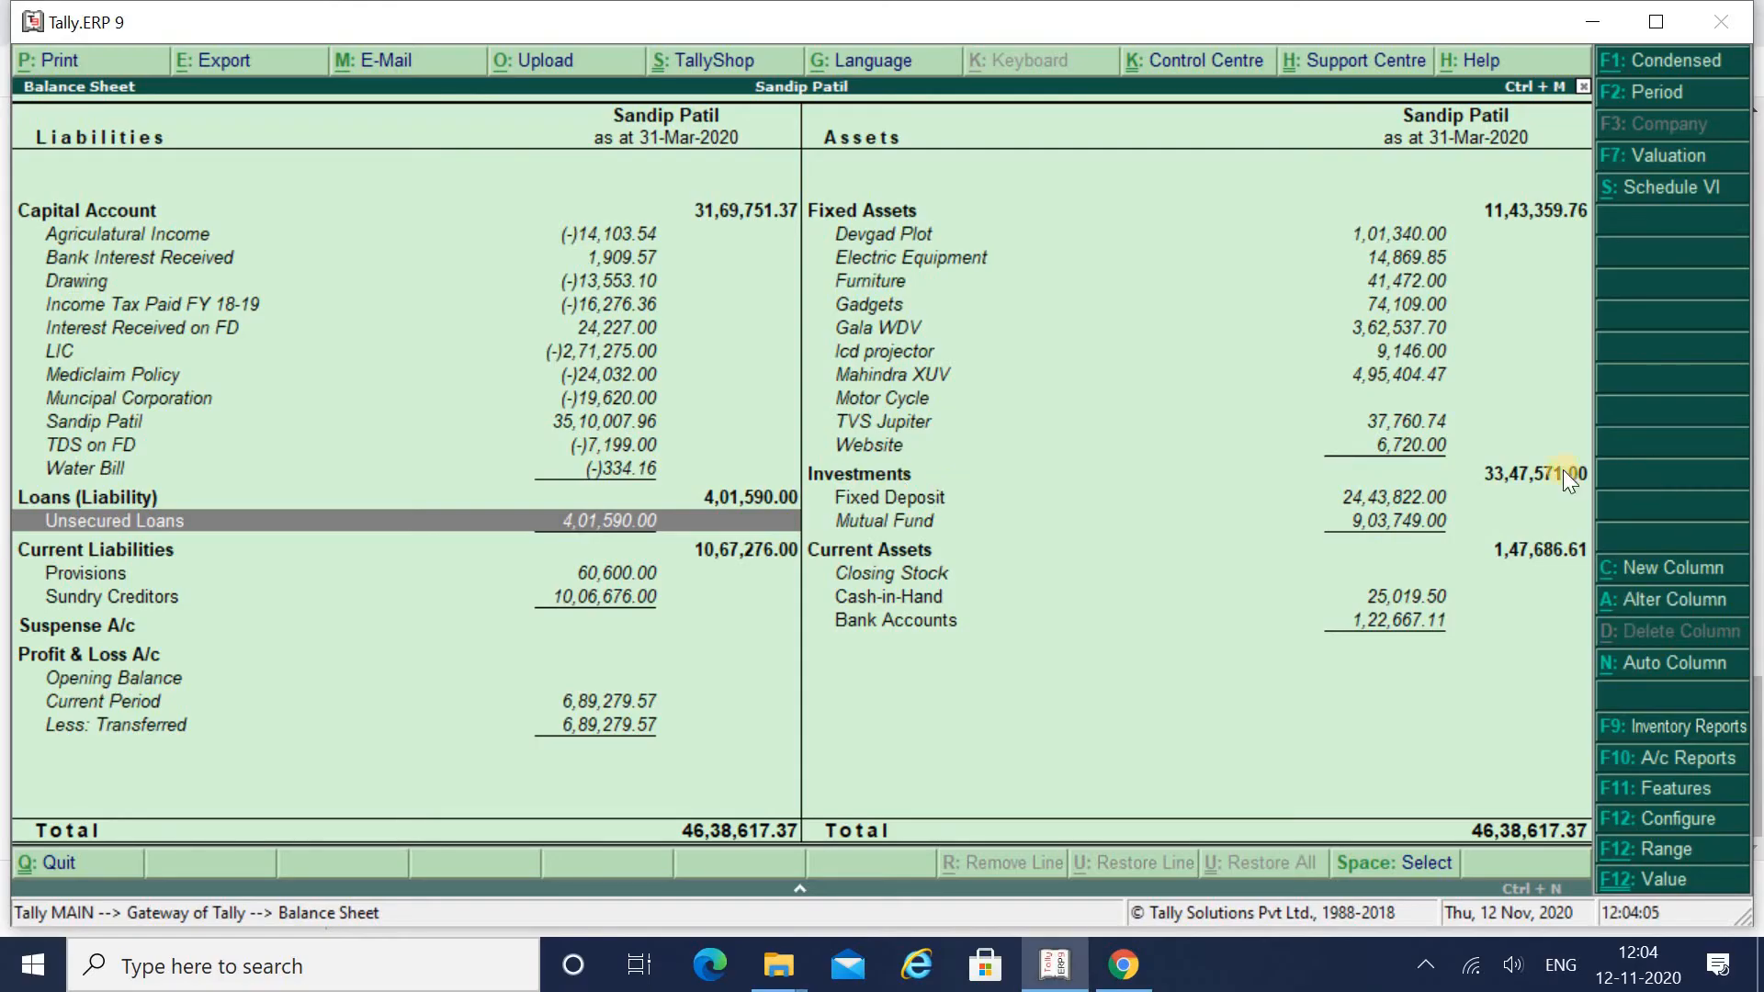
{"action": "key", "text": "alt+Tab"}
{"action": "type", "text": "33"}
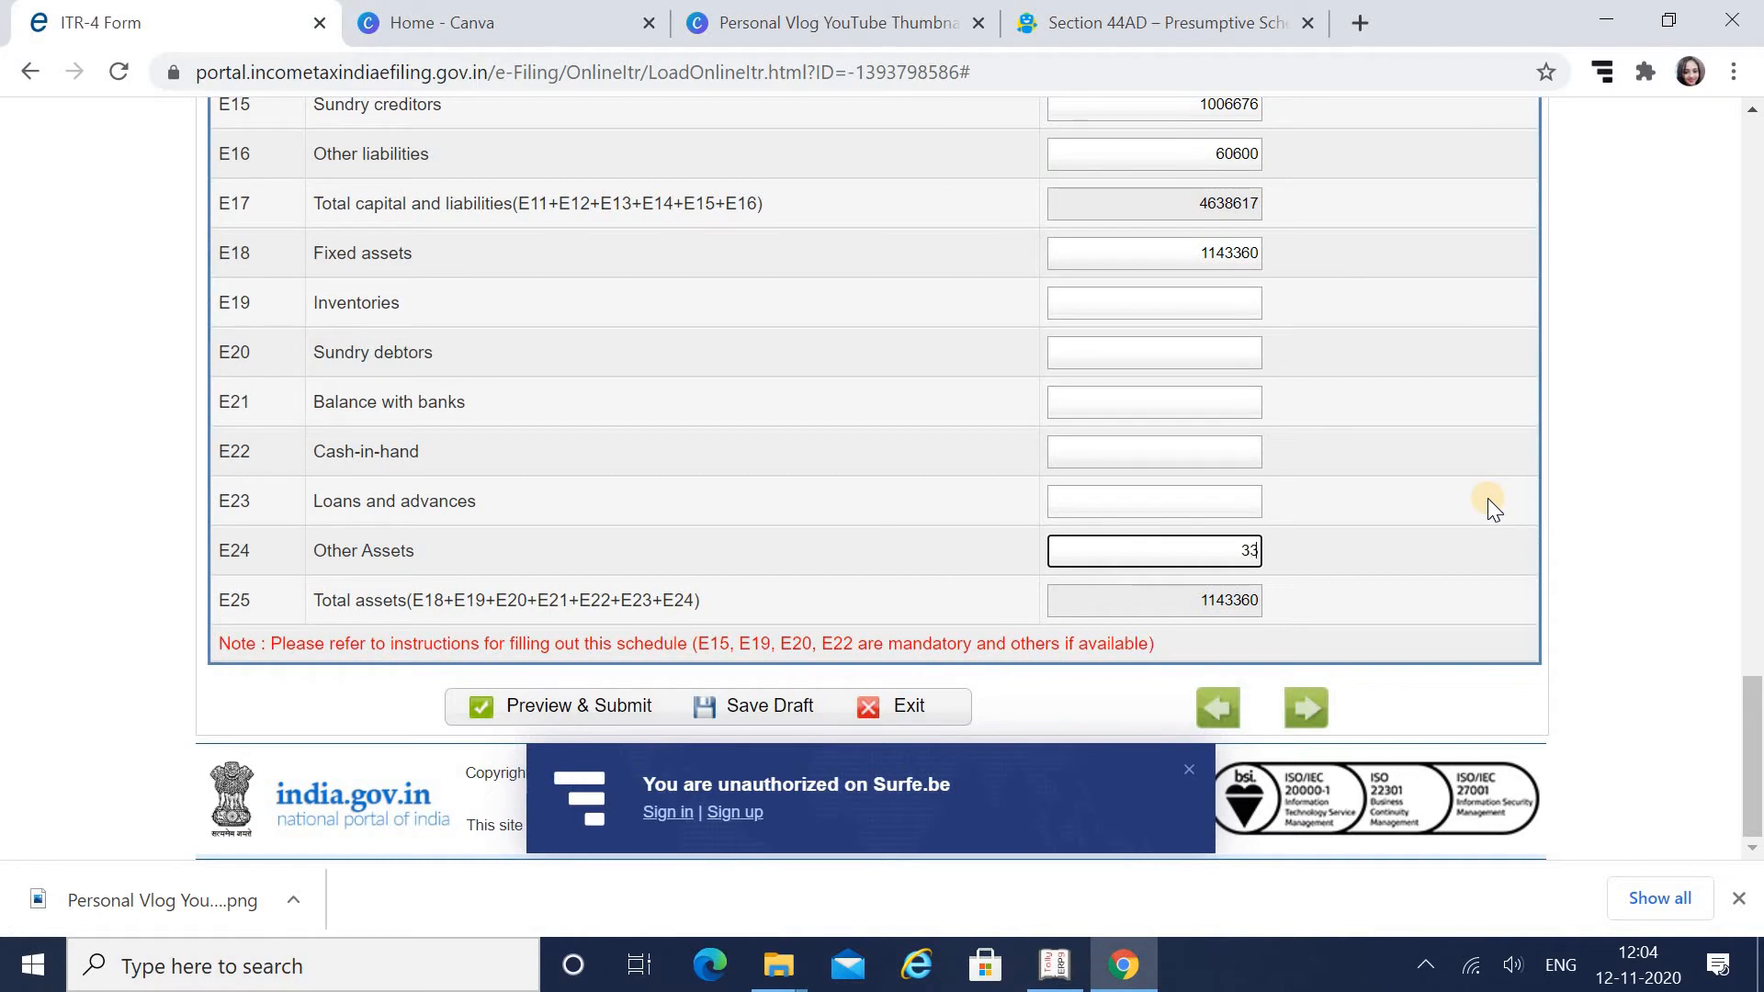
{"action": "type", "text": "47"}
{"action": "key", "text": "alt+Tab"}
{"action": "key", "text": "alt+Tab"}
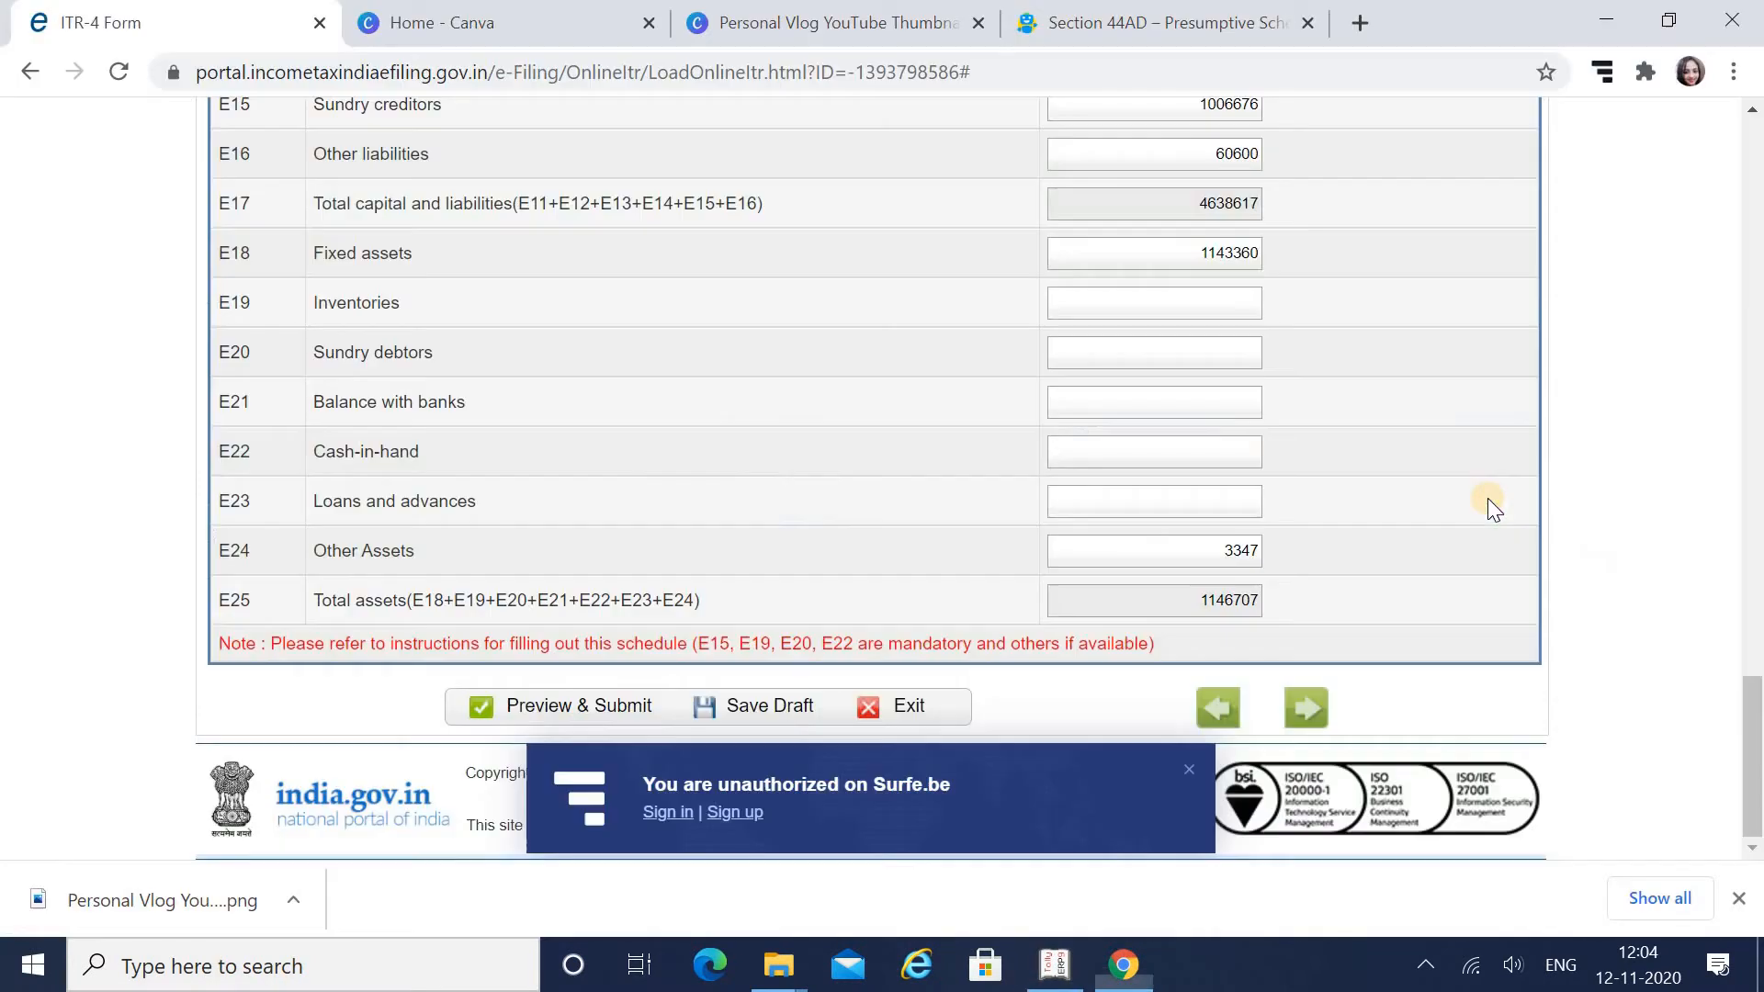
{"action": "type", "text": "571"}
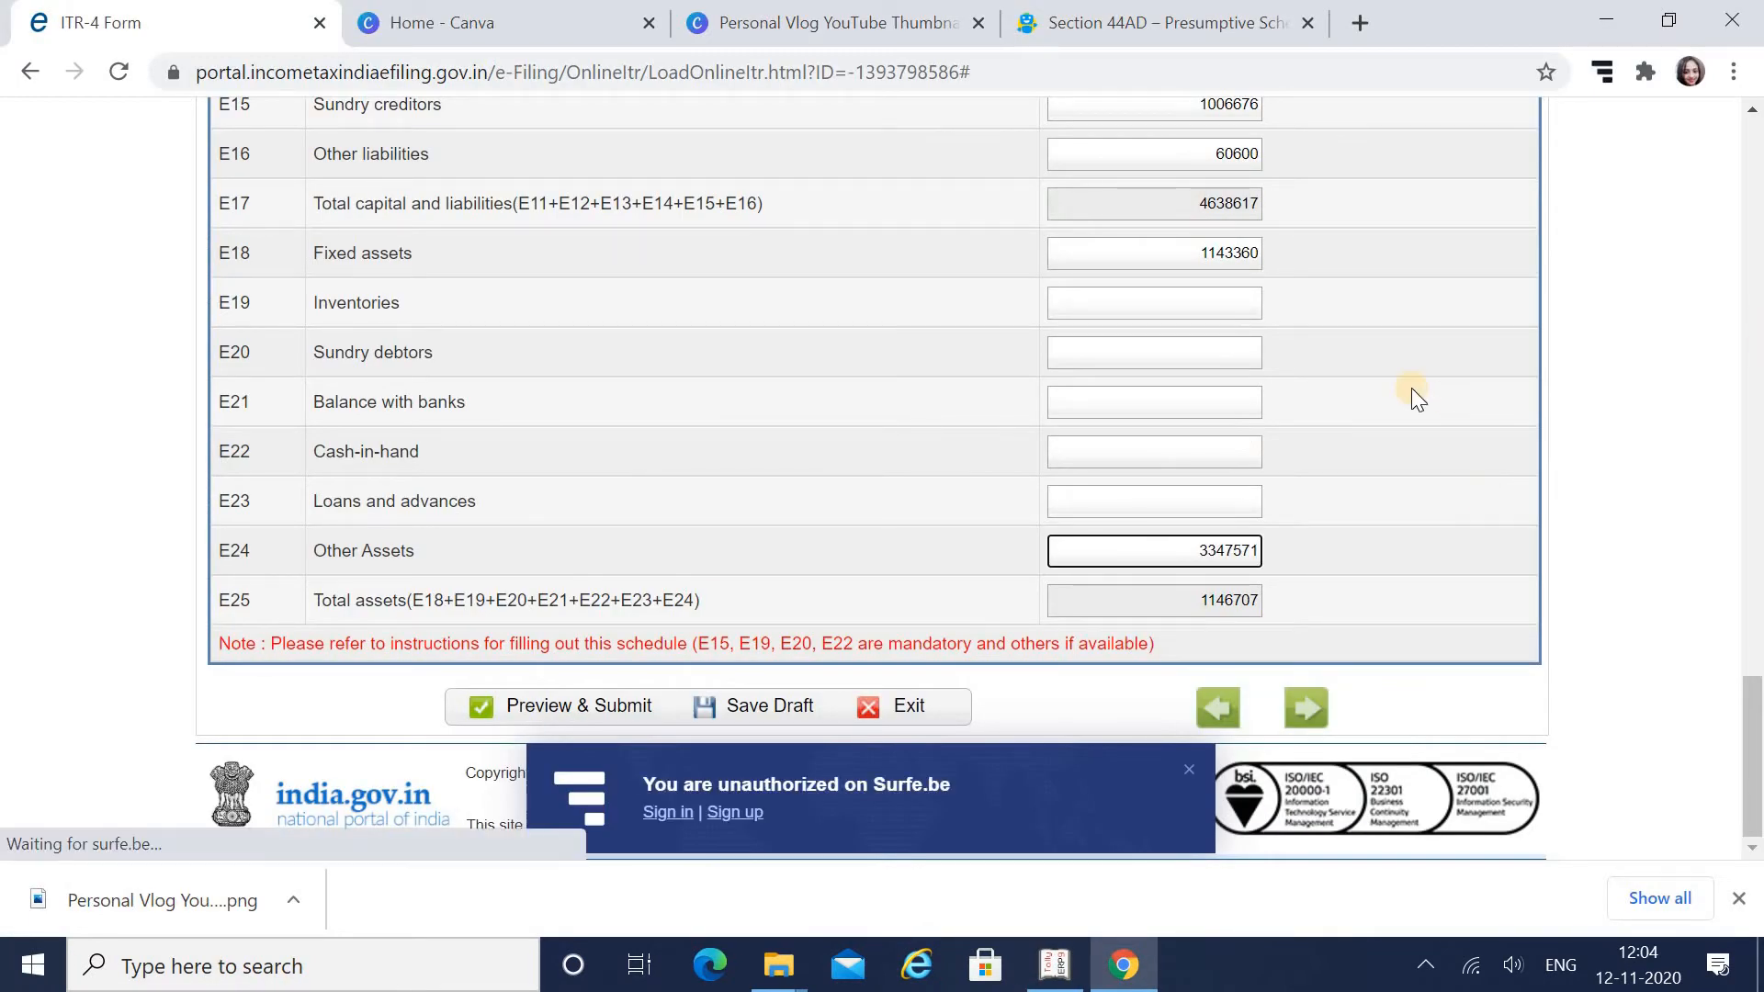
Enter the balance sheet's cash-in-hand amount without its decimals, 25019, as Cash-in-hand (E22).
{"action": "key", "text": "alt+Tab"}
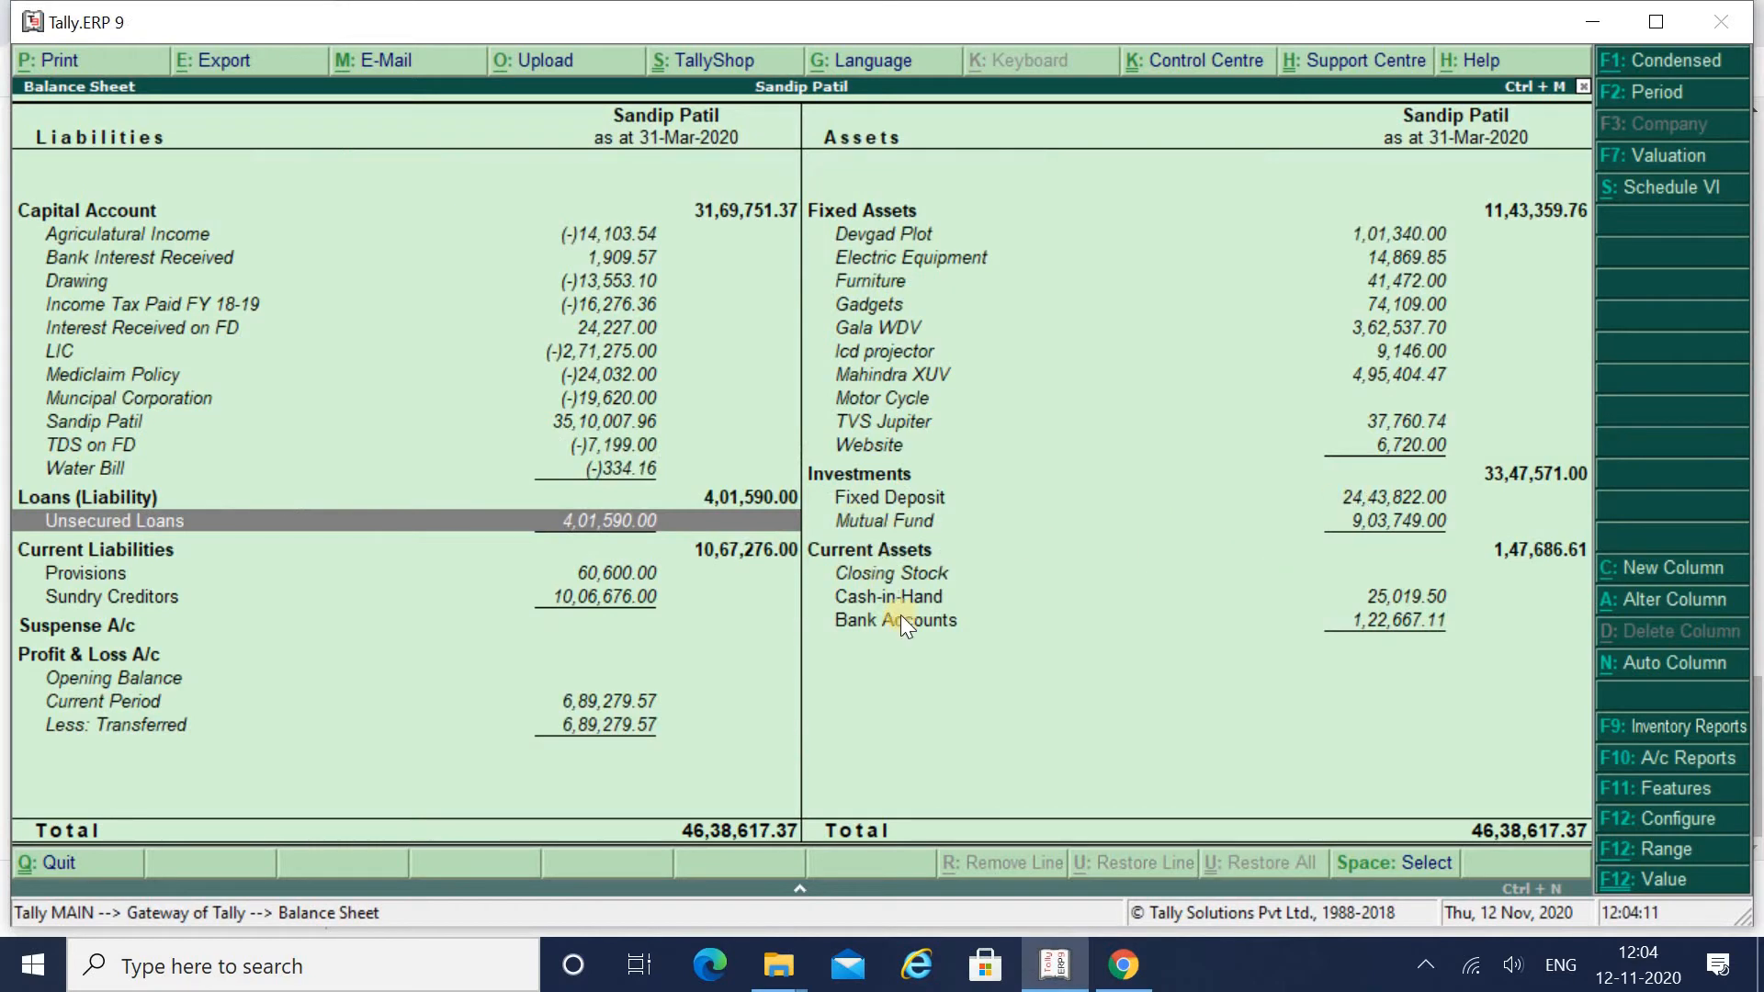
{"action": "key", "text": "alt+Tab"}
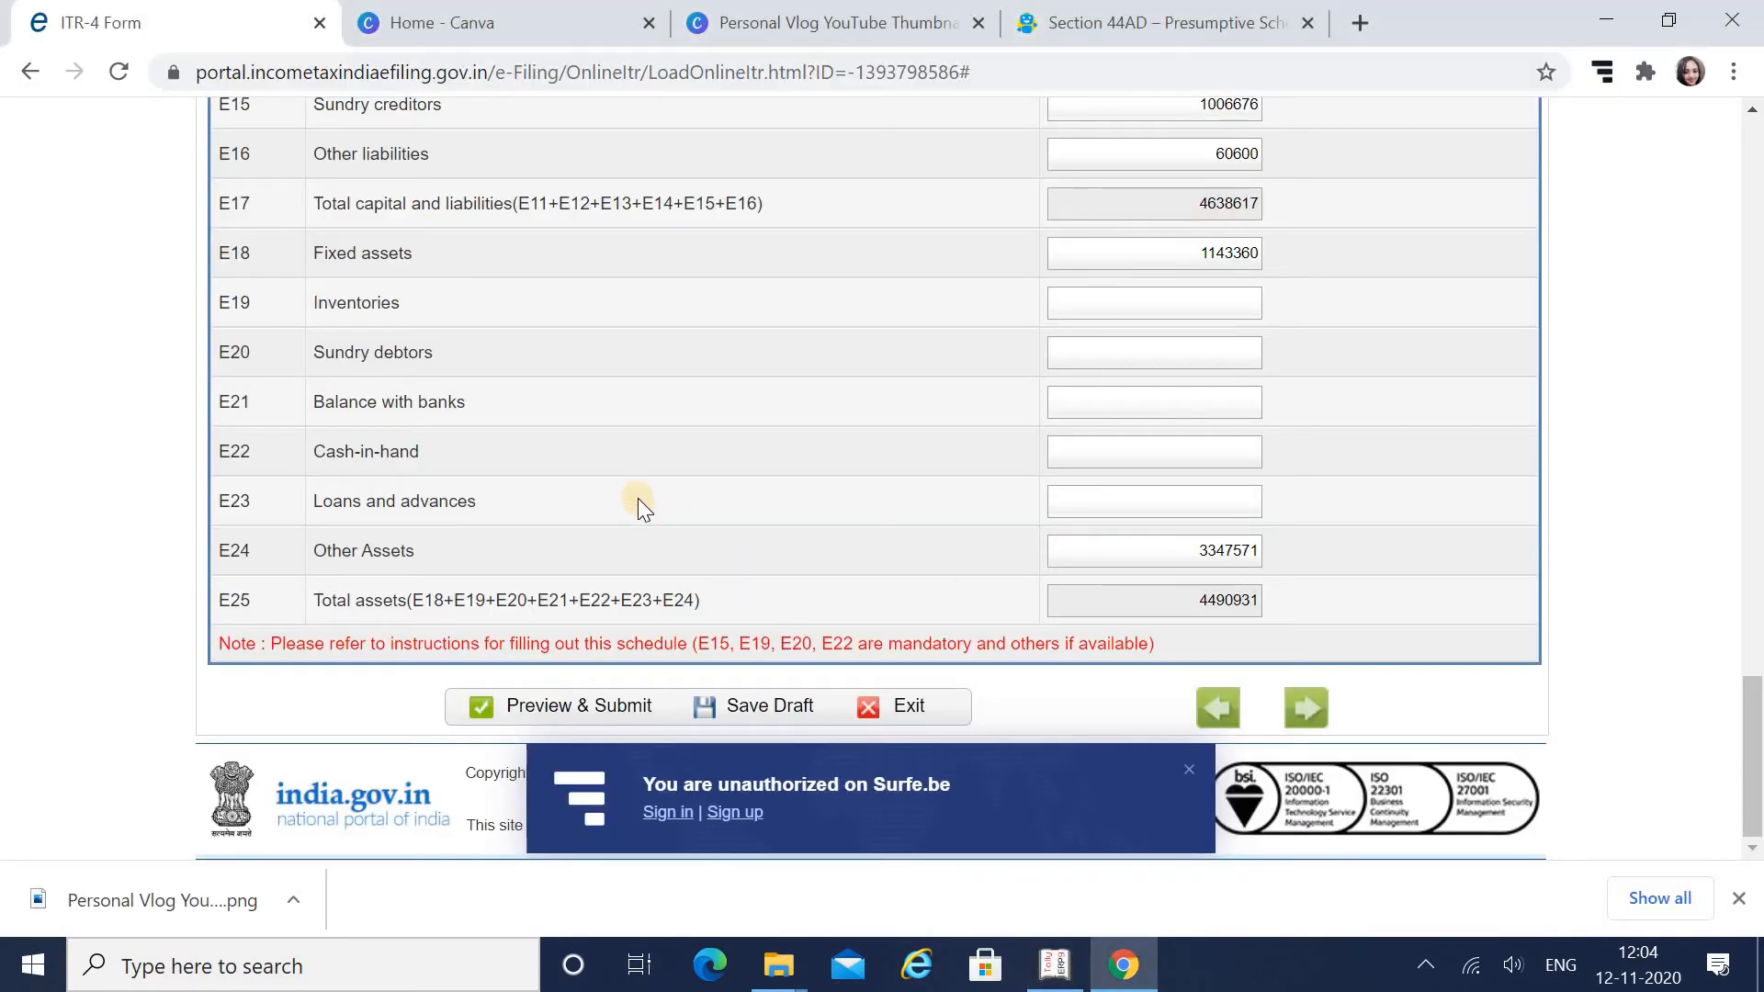
{"action": "left_click", "coordinate": [1206, 441]}
{"action": "key", "text": "alt+Tab"}
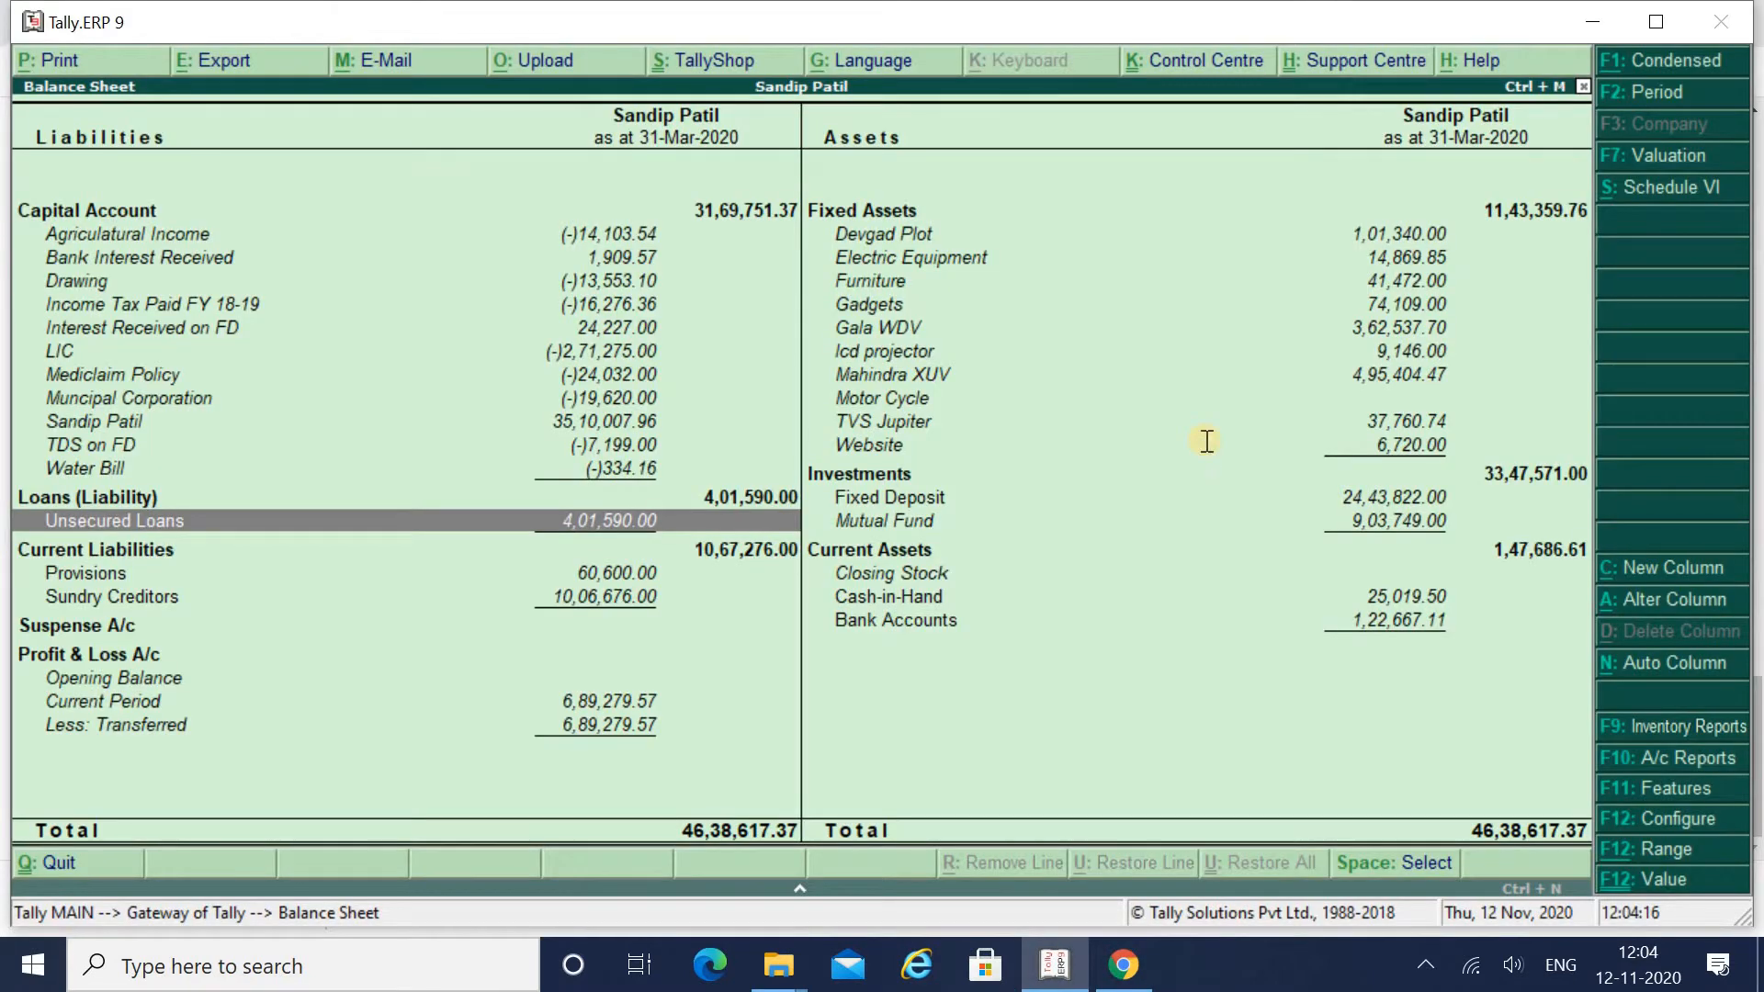
{"action": "key", "text": "alt+Tab"}
{"action": "type", "text": "25,019"}
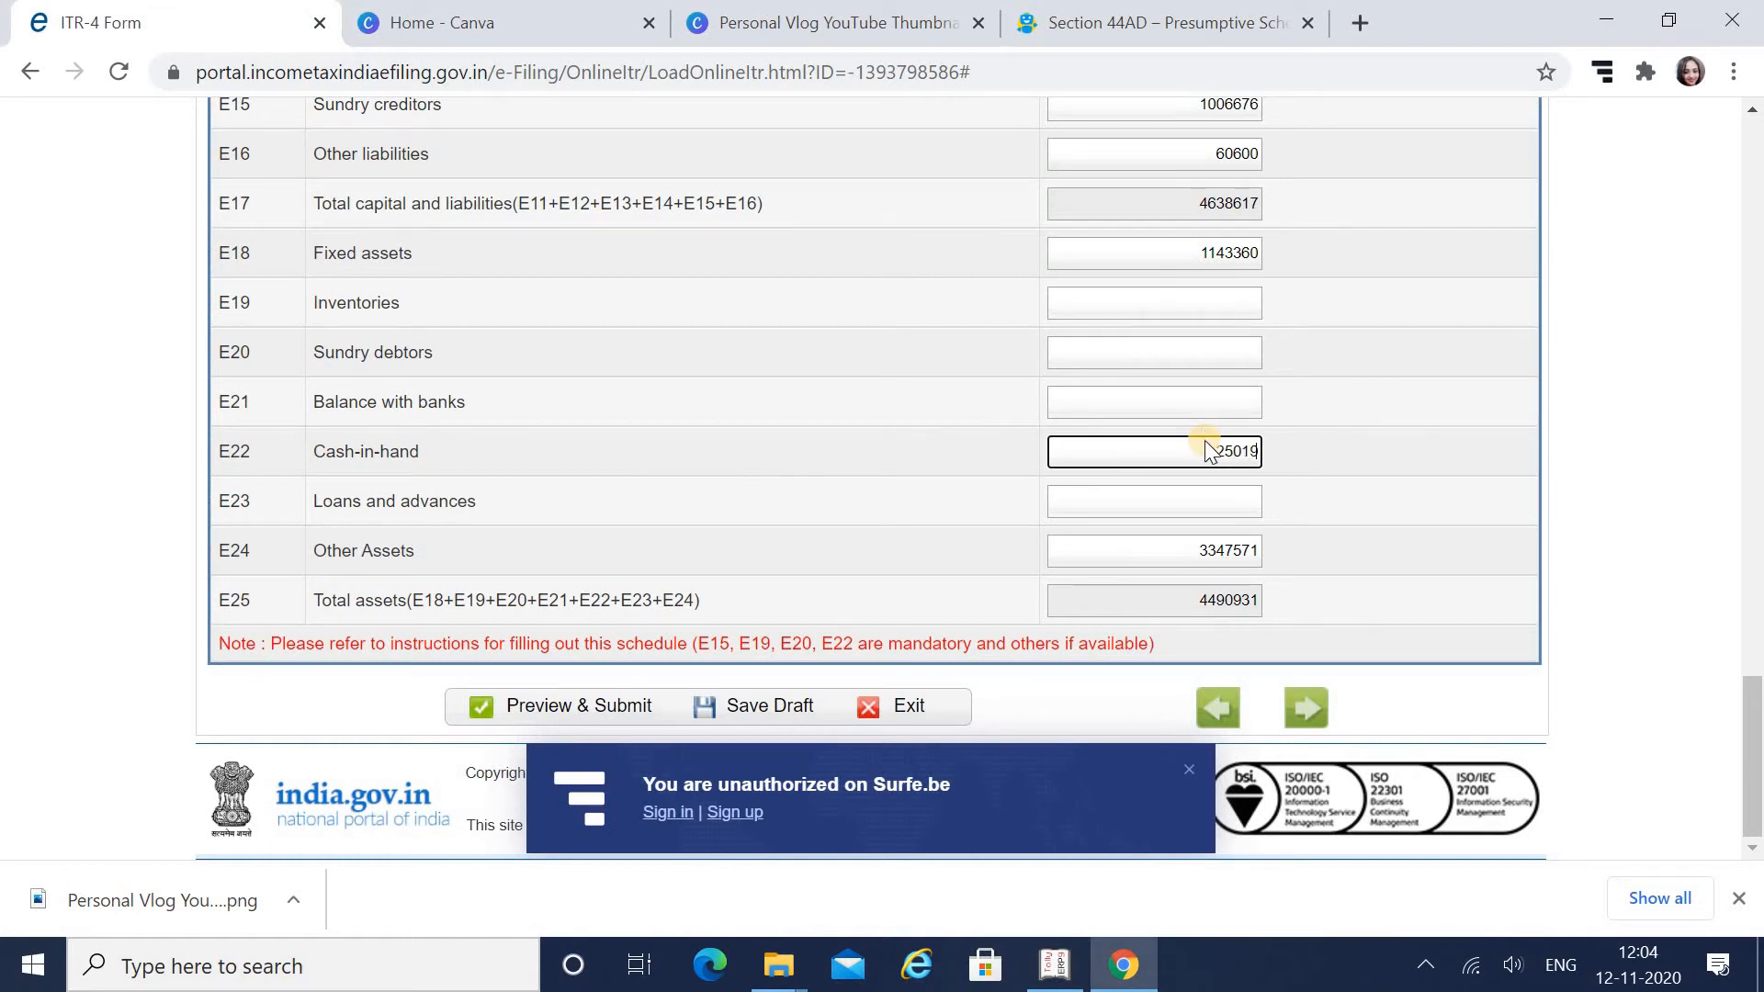
Recheck the cash-in-hand amount in the balance sheet and round Cash-in-hand (E22) up to 25020.
{"action": "key", "text": "alt+Tab"}
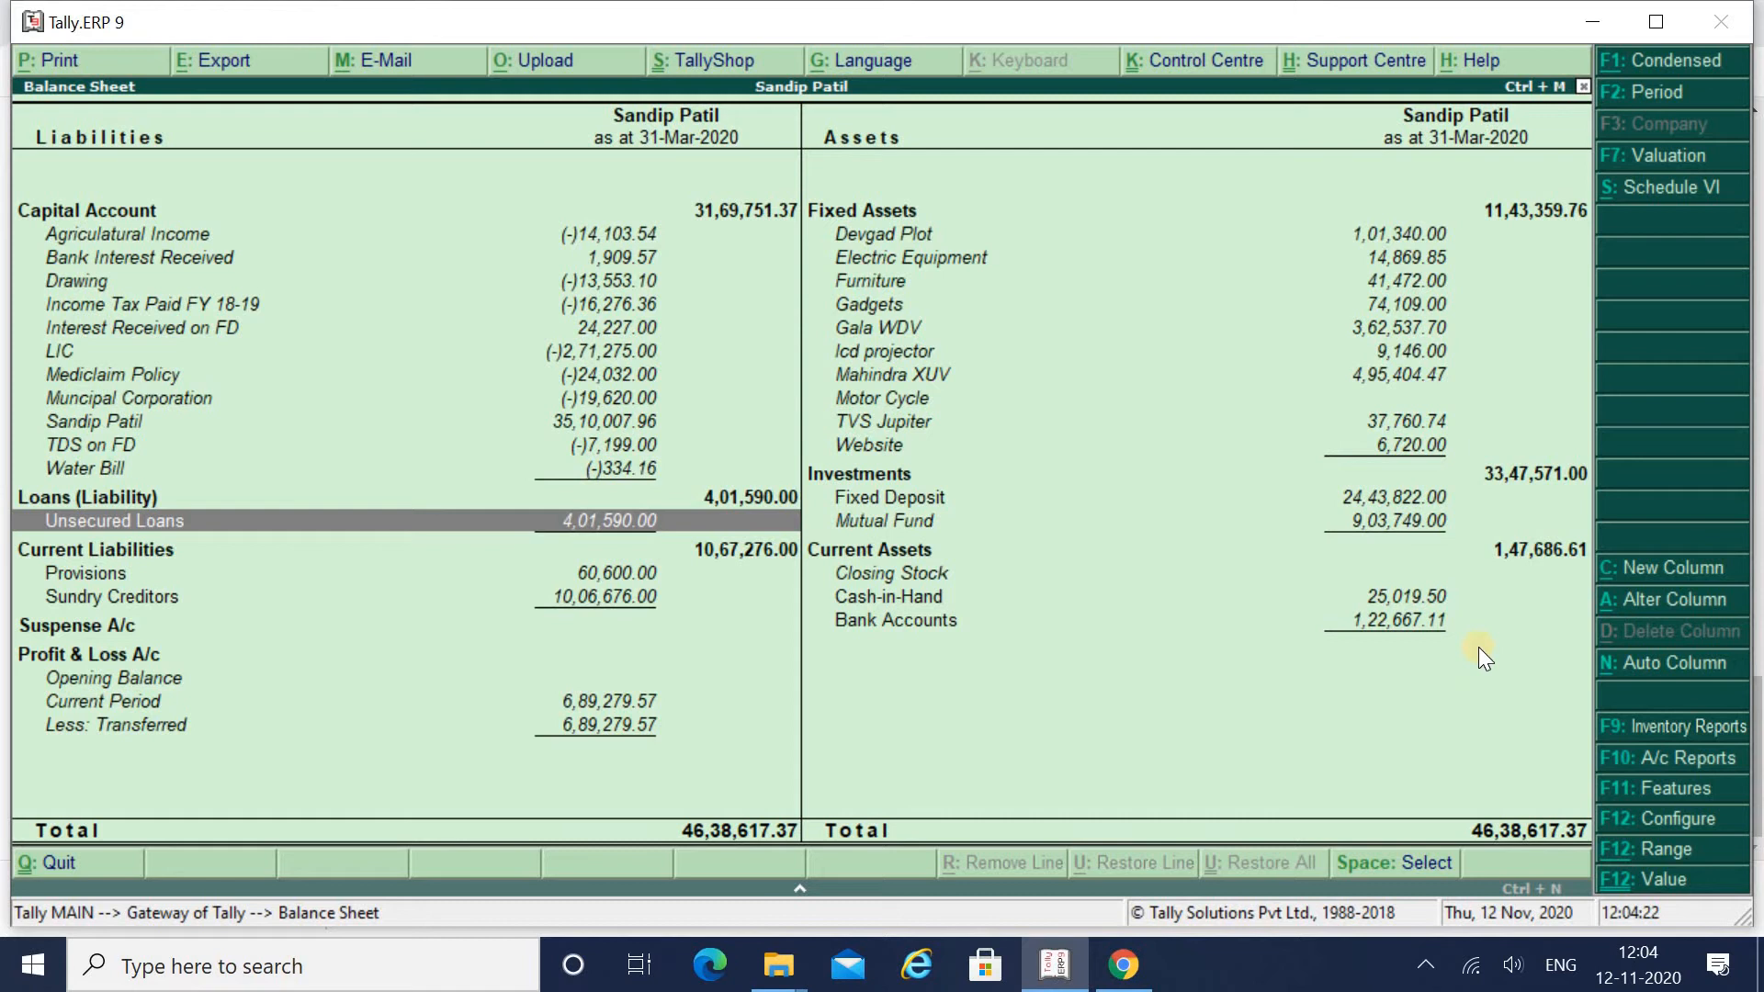
{"action": "key", "text": "alt+Tab"}
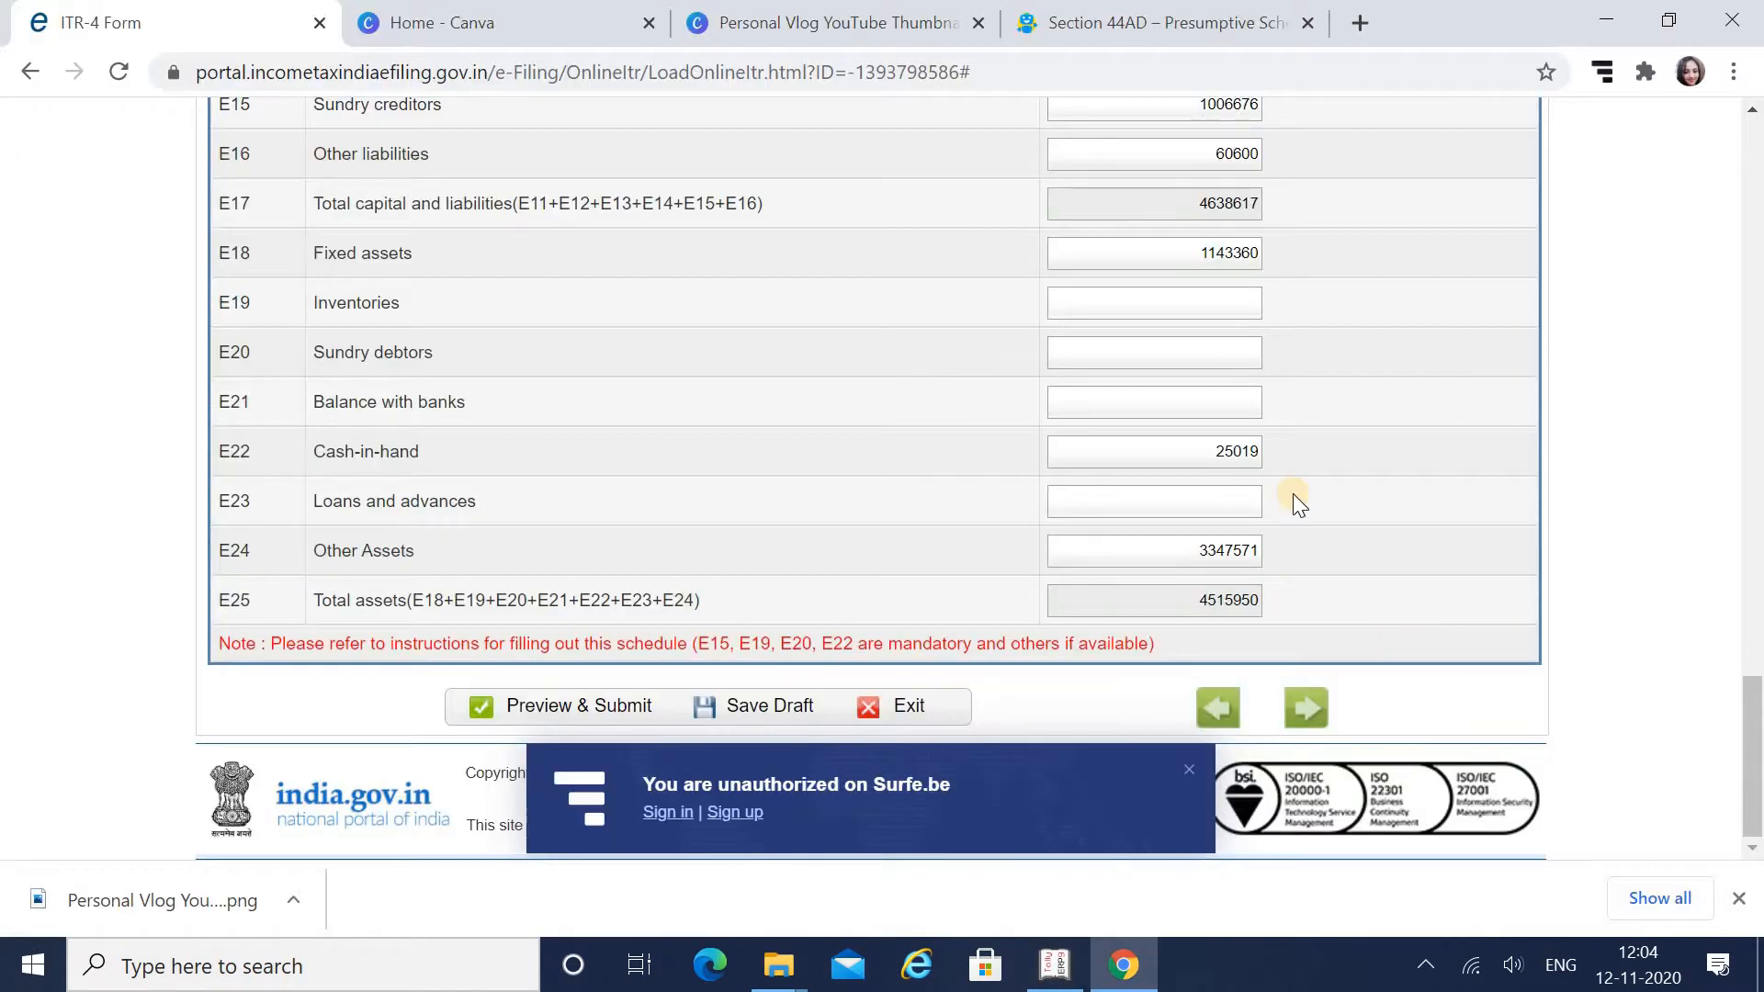
{"action": "left_click", "coordinate": [1261, 451]}
{"action": "key", "text": "BackSpace"}
{"action": "key", "text": "BackSpace"}
{"action": "type", "text": "2"}
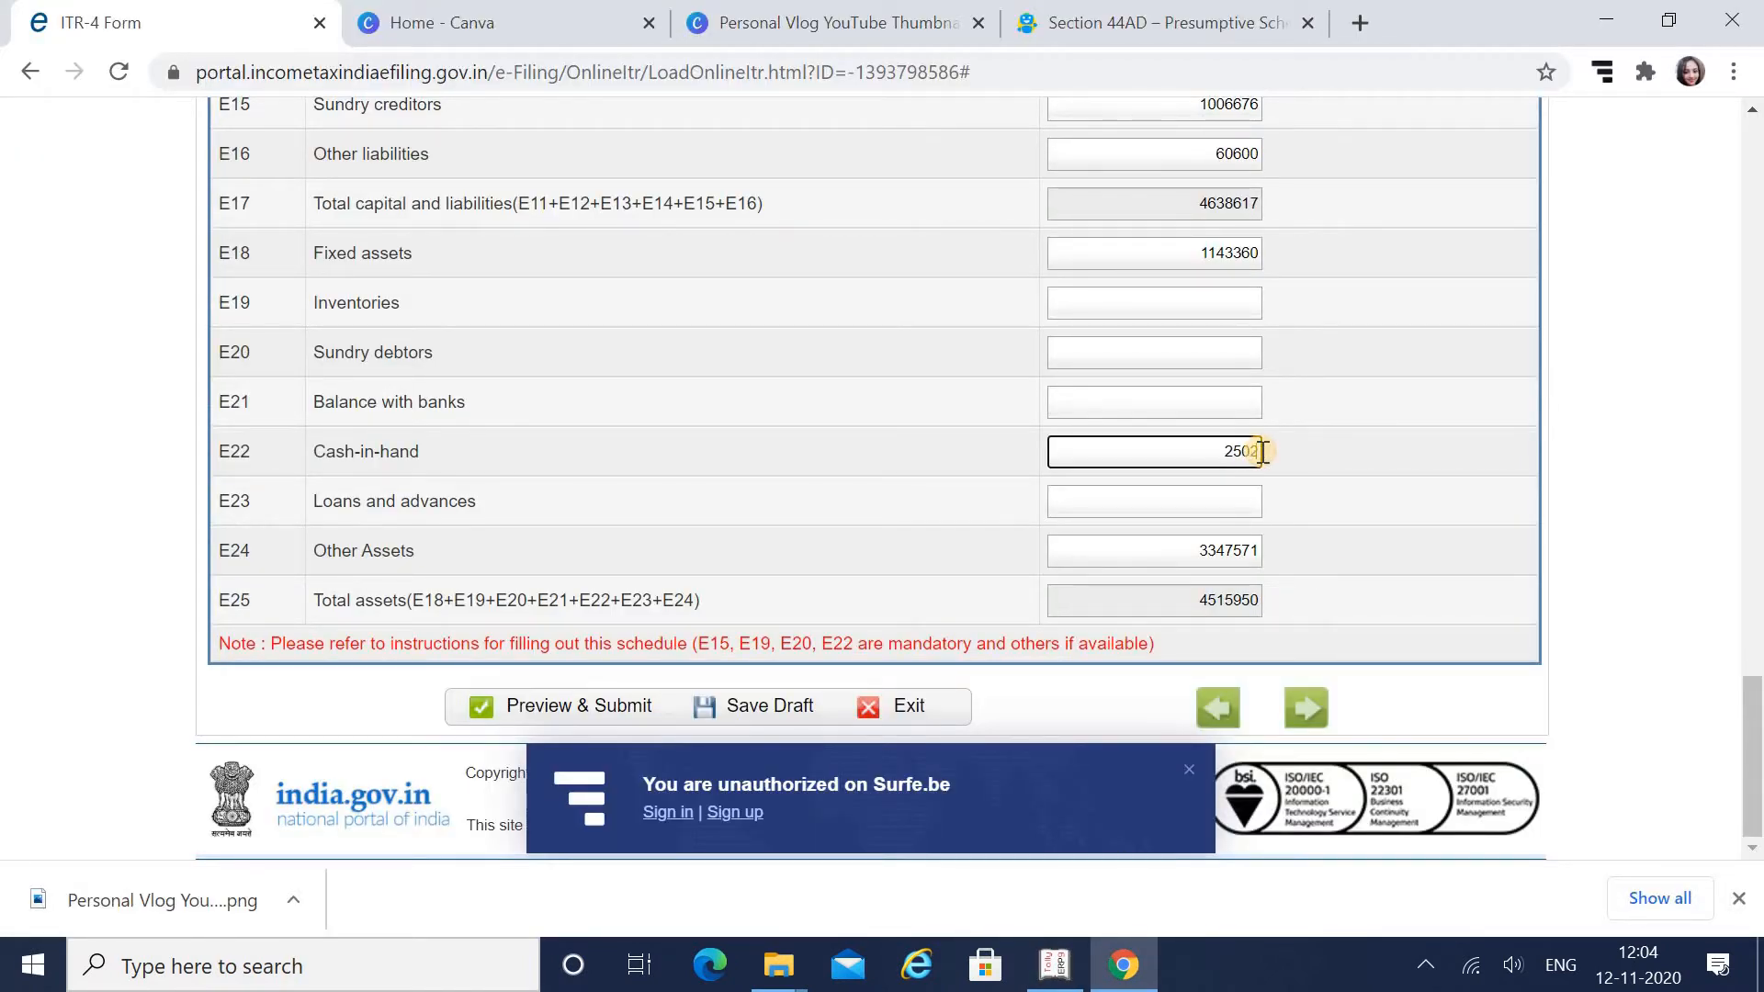
{"action": "type", "text": "0"}
Enter the balance sheet's Bank Accounts amount without its decimals, 122667, as Balance with banks (E21) in the form.
{"action": "key", "text": "alt+Tab"}
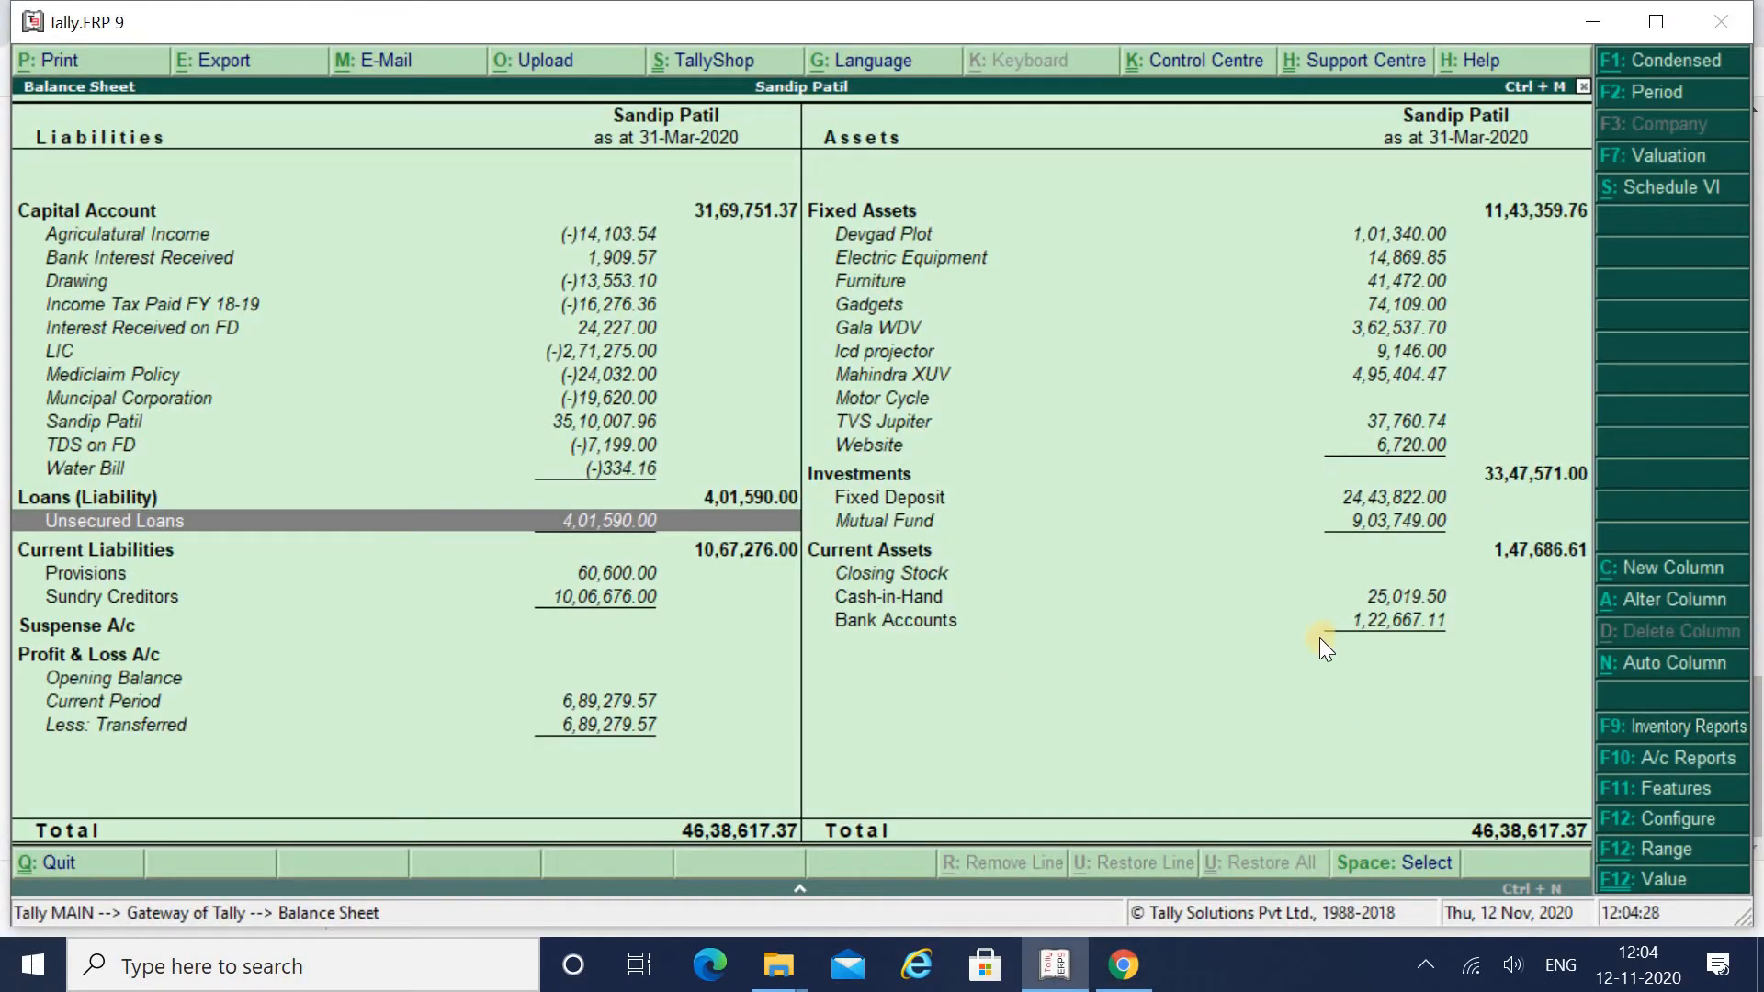
{"action": "key", "text": "alt+Tab"}
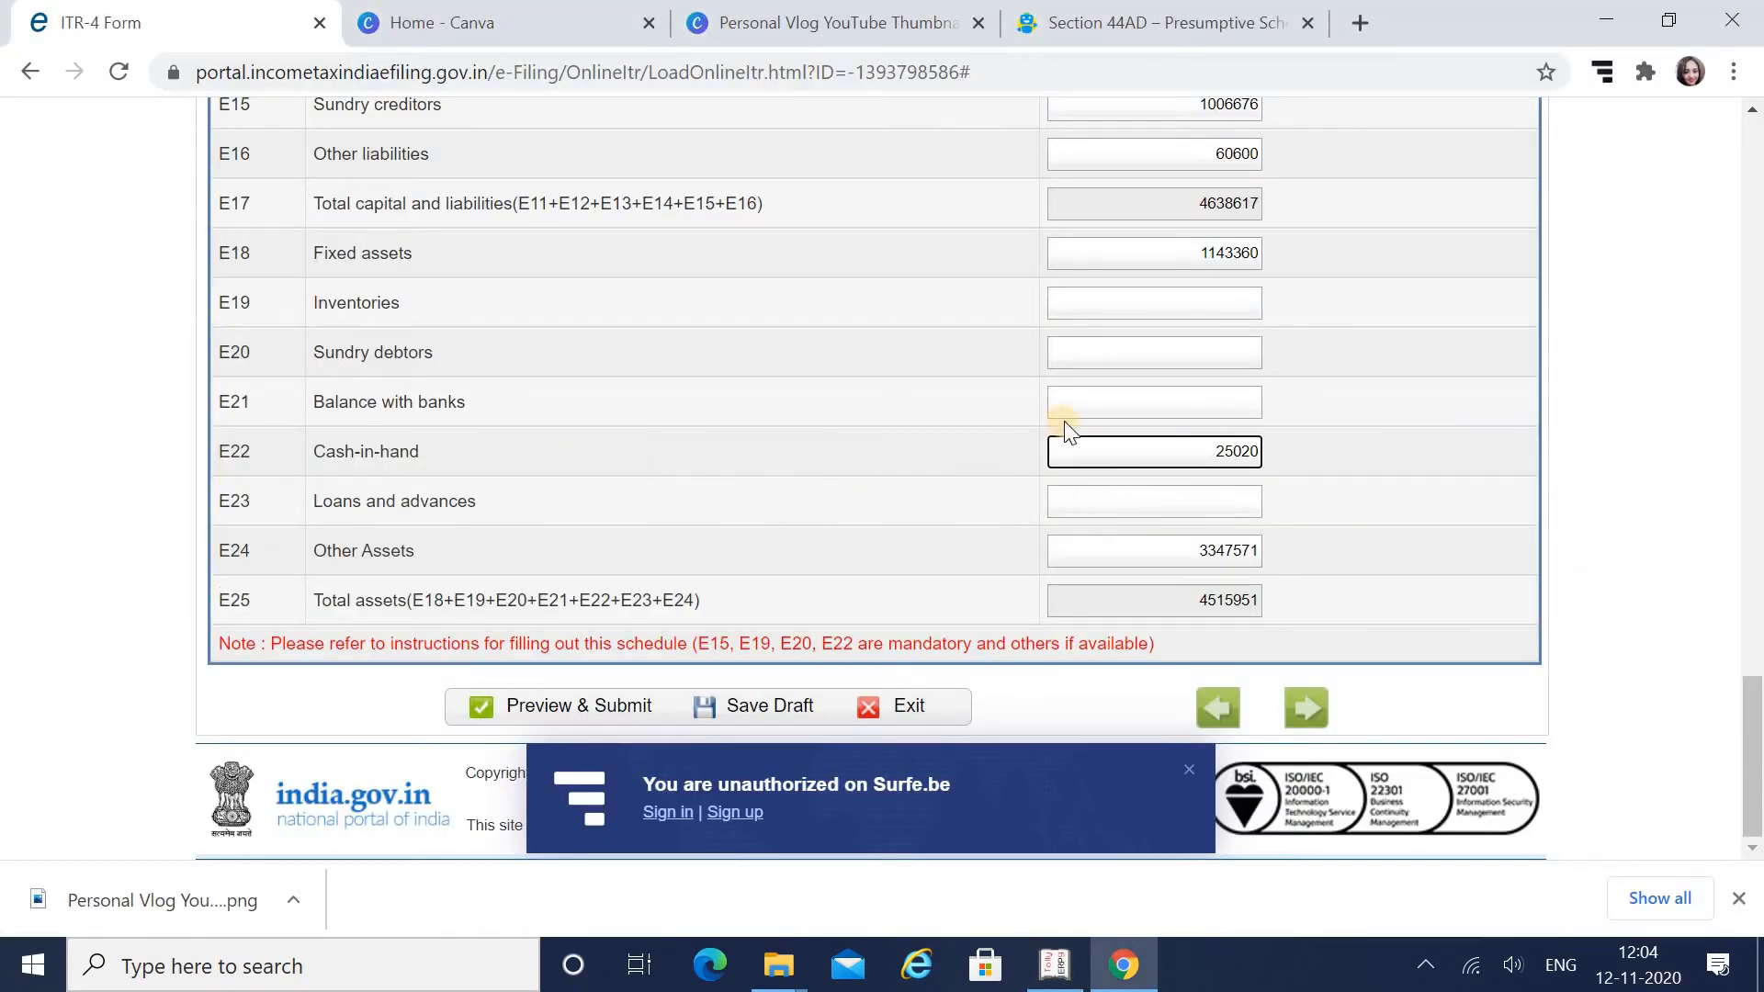
{"action": "left_click", "coordinate": [1113, 405]}
{"action": "key", "text": "alt+Tab"}
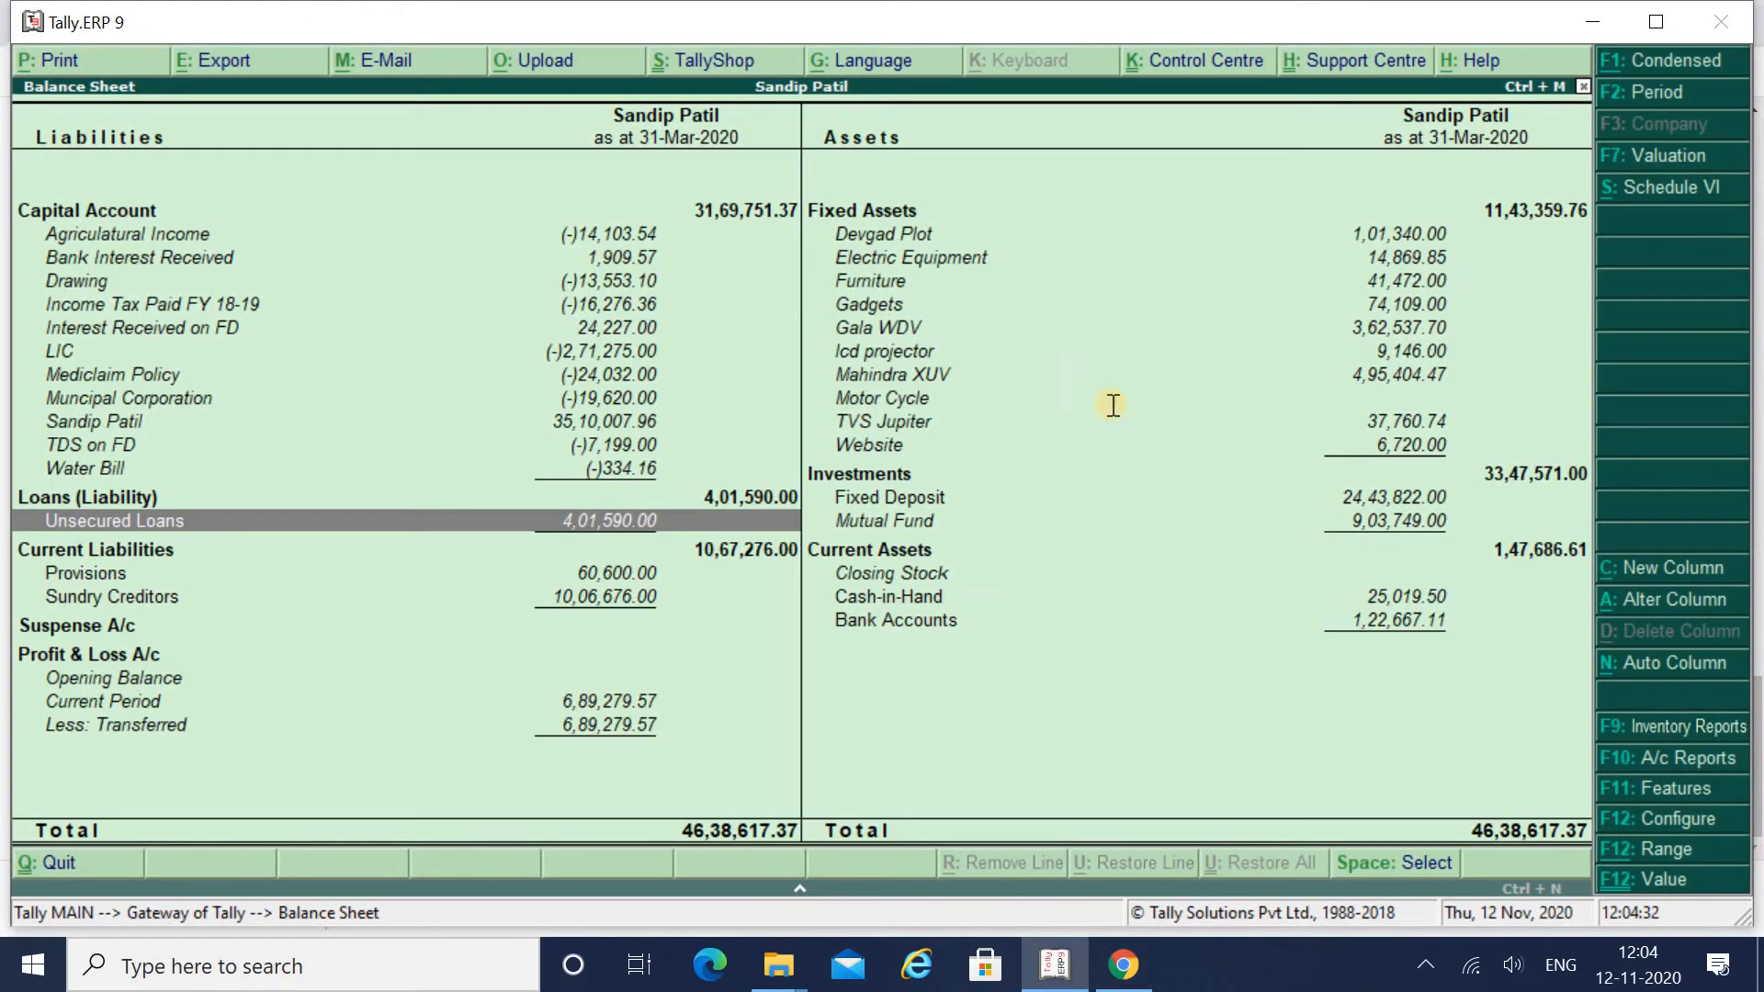
{"action": "key", "text": "alt+Tab"}
{"action": "type", "text": "122"}
{"action": "key", "text": "alt+Tab"}
{"action": "key", "text": "alt+Tab"}
{"action": "type", "text": "667"}
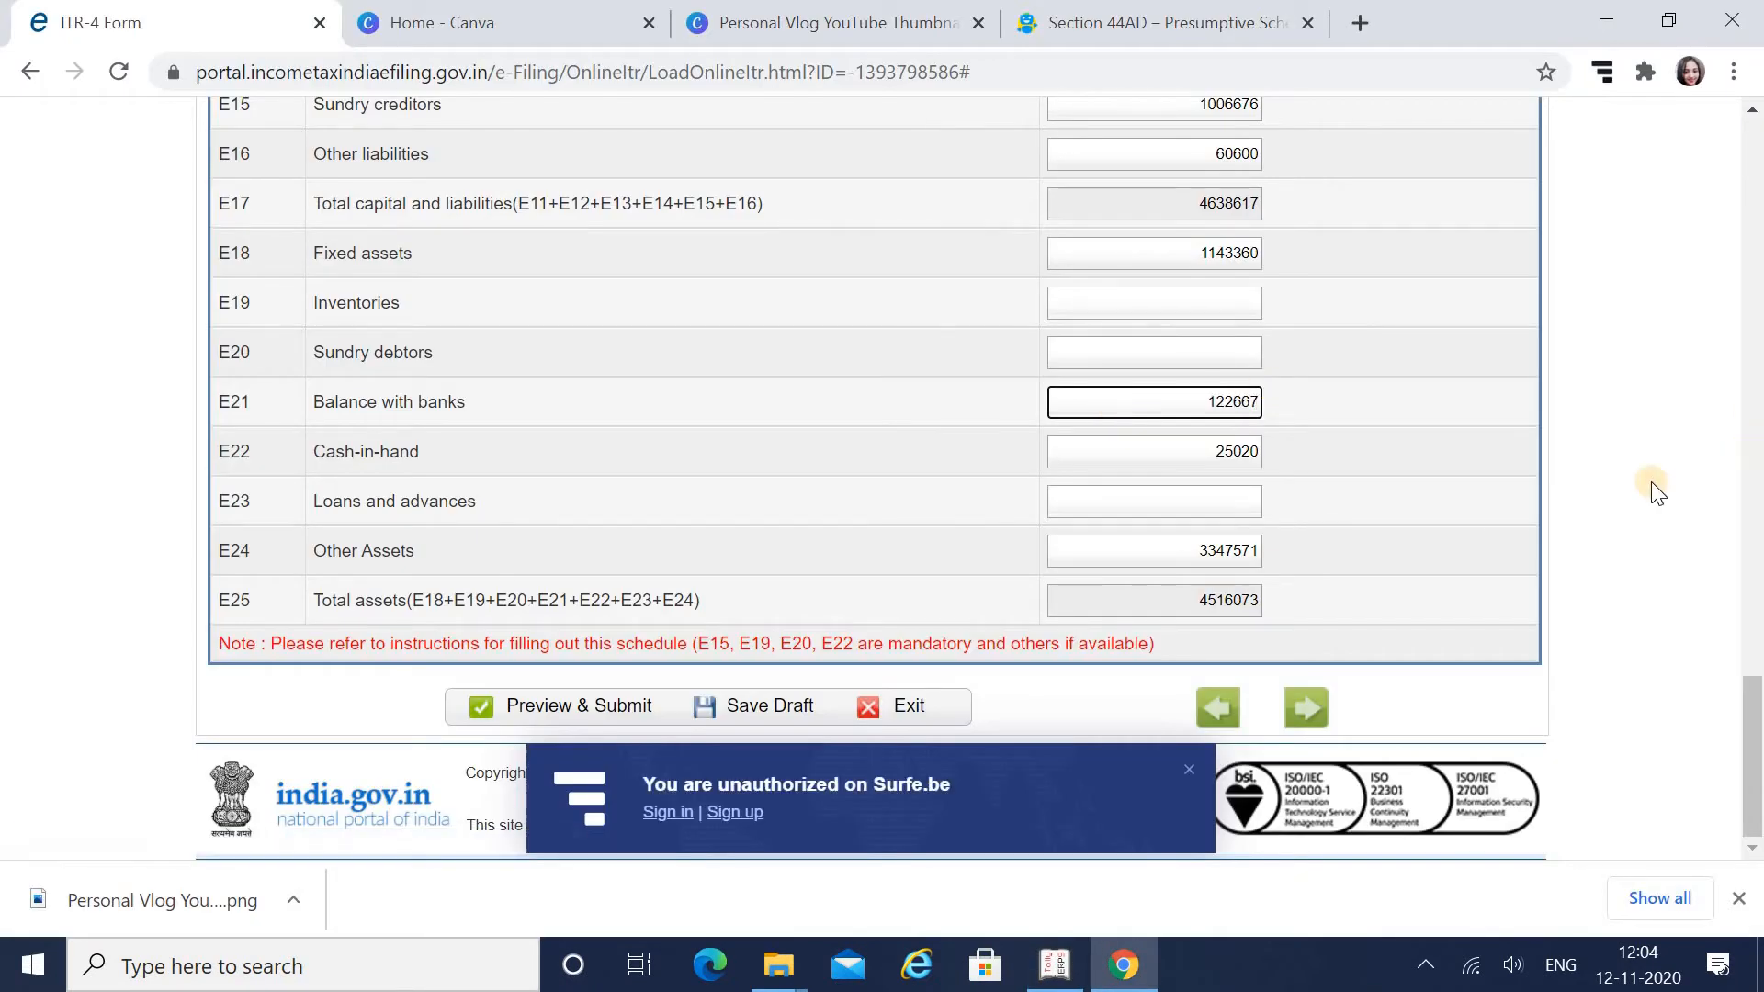
{"action": "left_click", "coordinate": [1579, 544]}
Set Cash-in-hand (E22) to 25019 so total assets match total capital and liabilities, and save the draft.
{"action": "left_click", "coordinate": [1262, 451]}
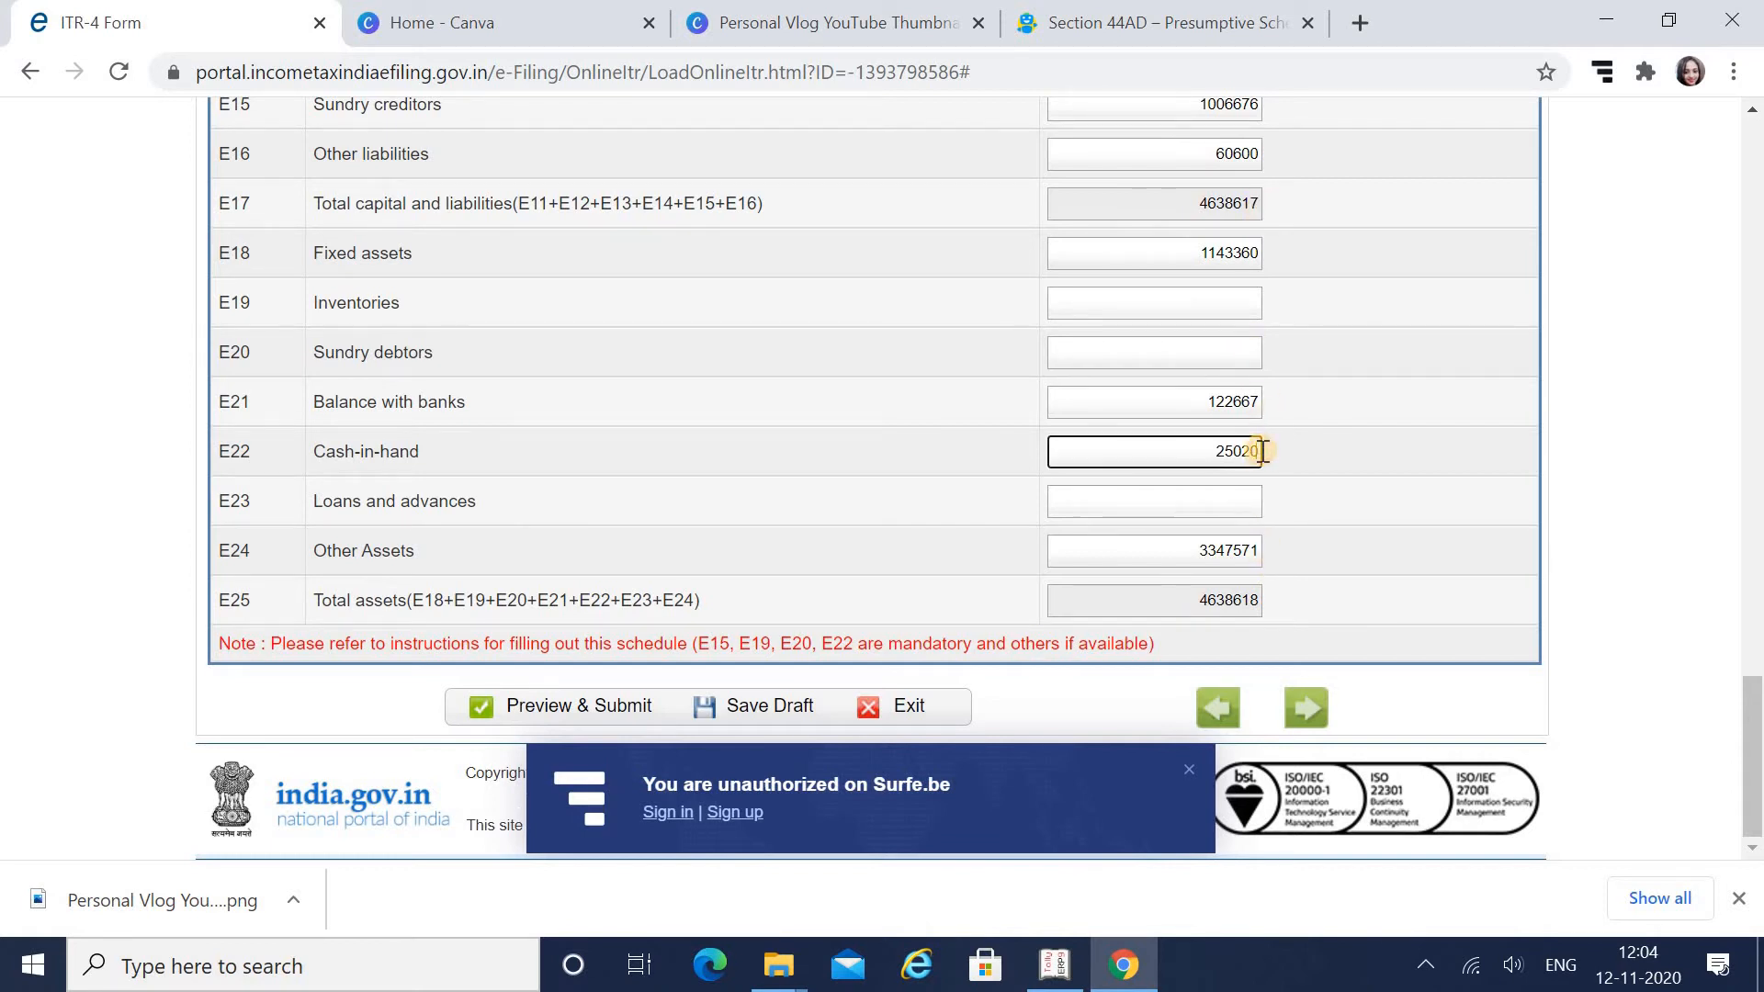
{"action": "type", "text": "19"}
{"action": "left_click", "coordinate": [1273, 471]}
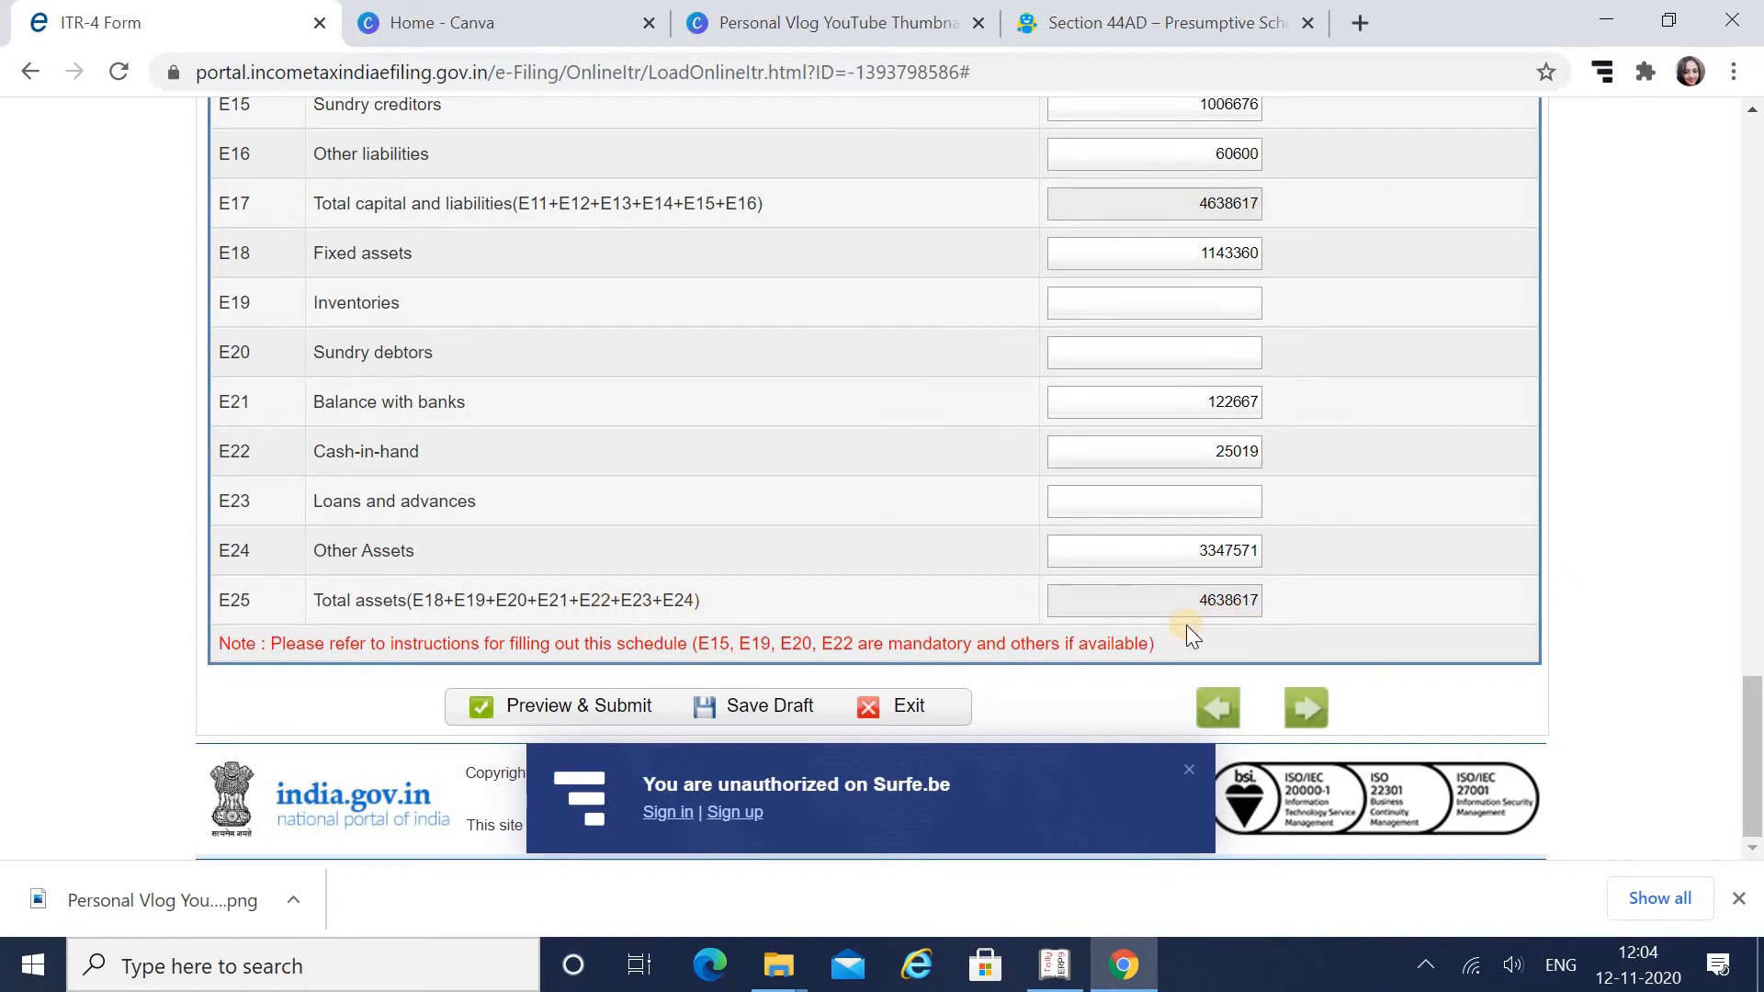
{"action": "left_click", "coordinate": [795, 714]}
Open the Tax Details schedule and review the deductor's entry in Sch TDS 2(i), including its financial year options.
{"action": "left_click_drag", "start_coordinate": [1748, 735], "coordinate": [1757, 295]}
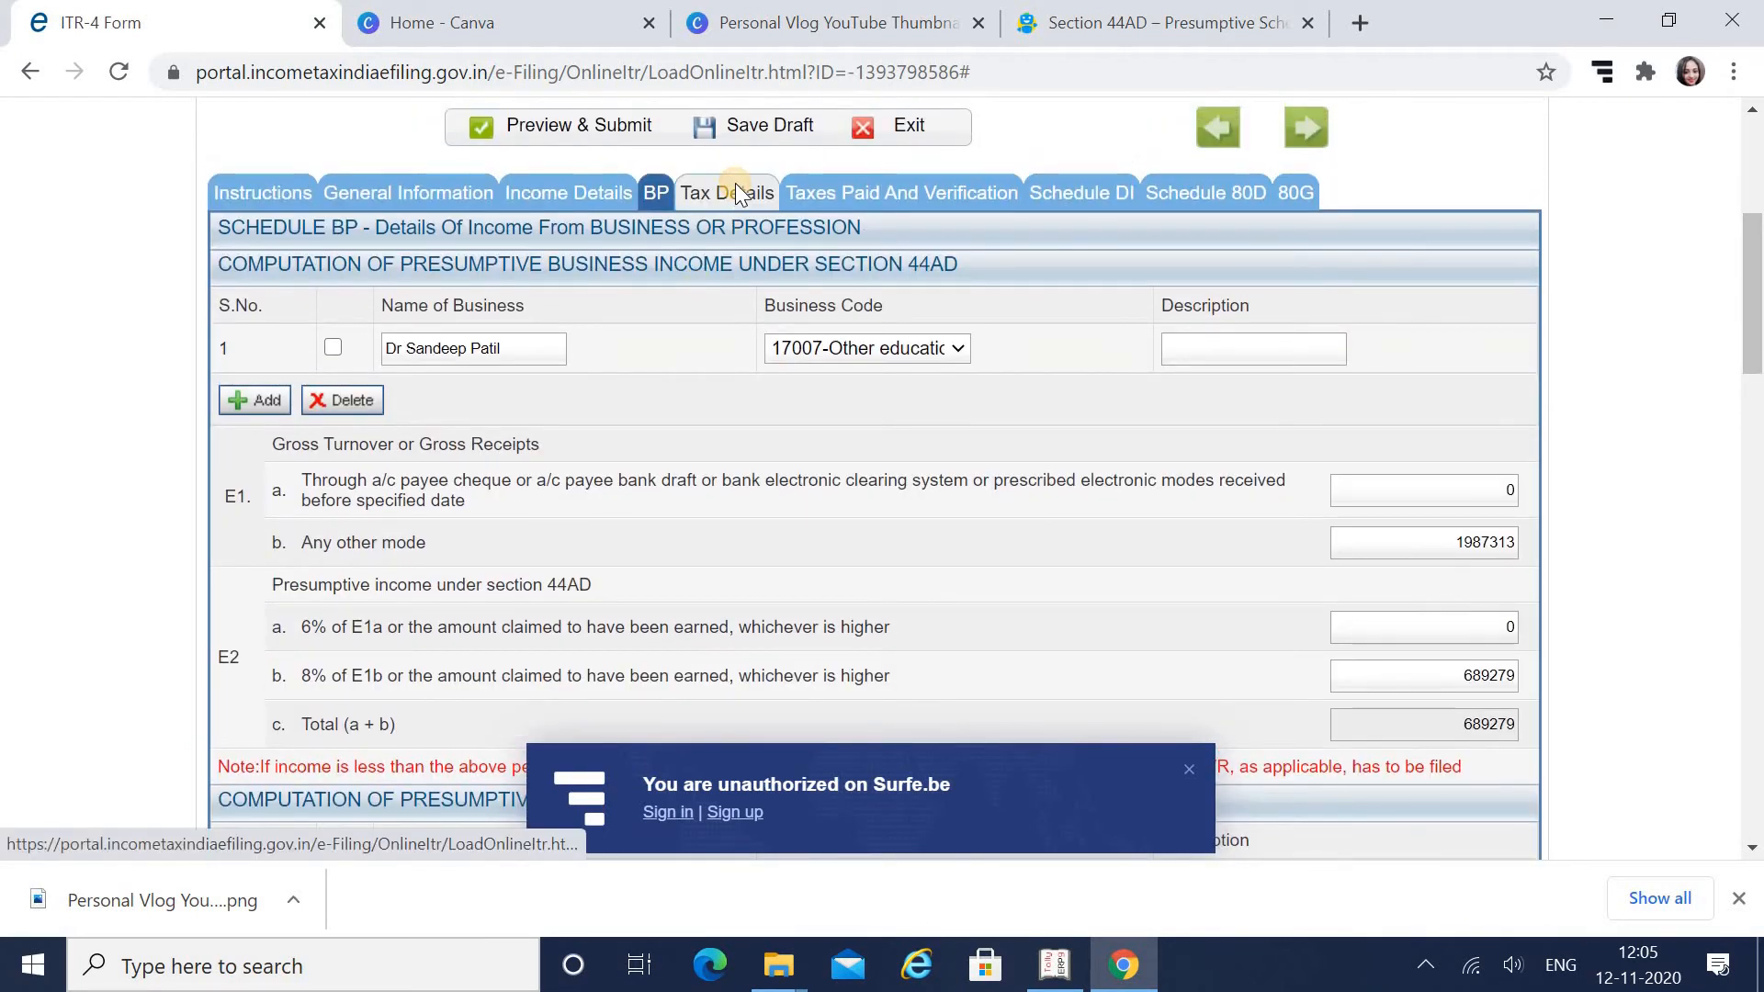
{"action": "left_click", "coordinate": [738, 193]}
{"action": "left_click_drag", "start_coordinate": [1755, 294], "coordinate": [1755, 809]}
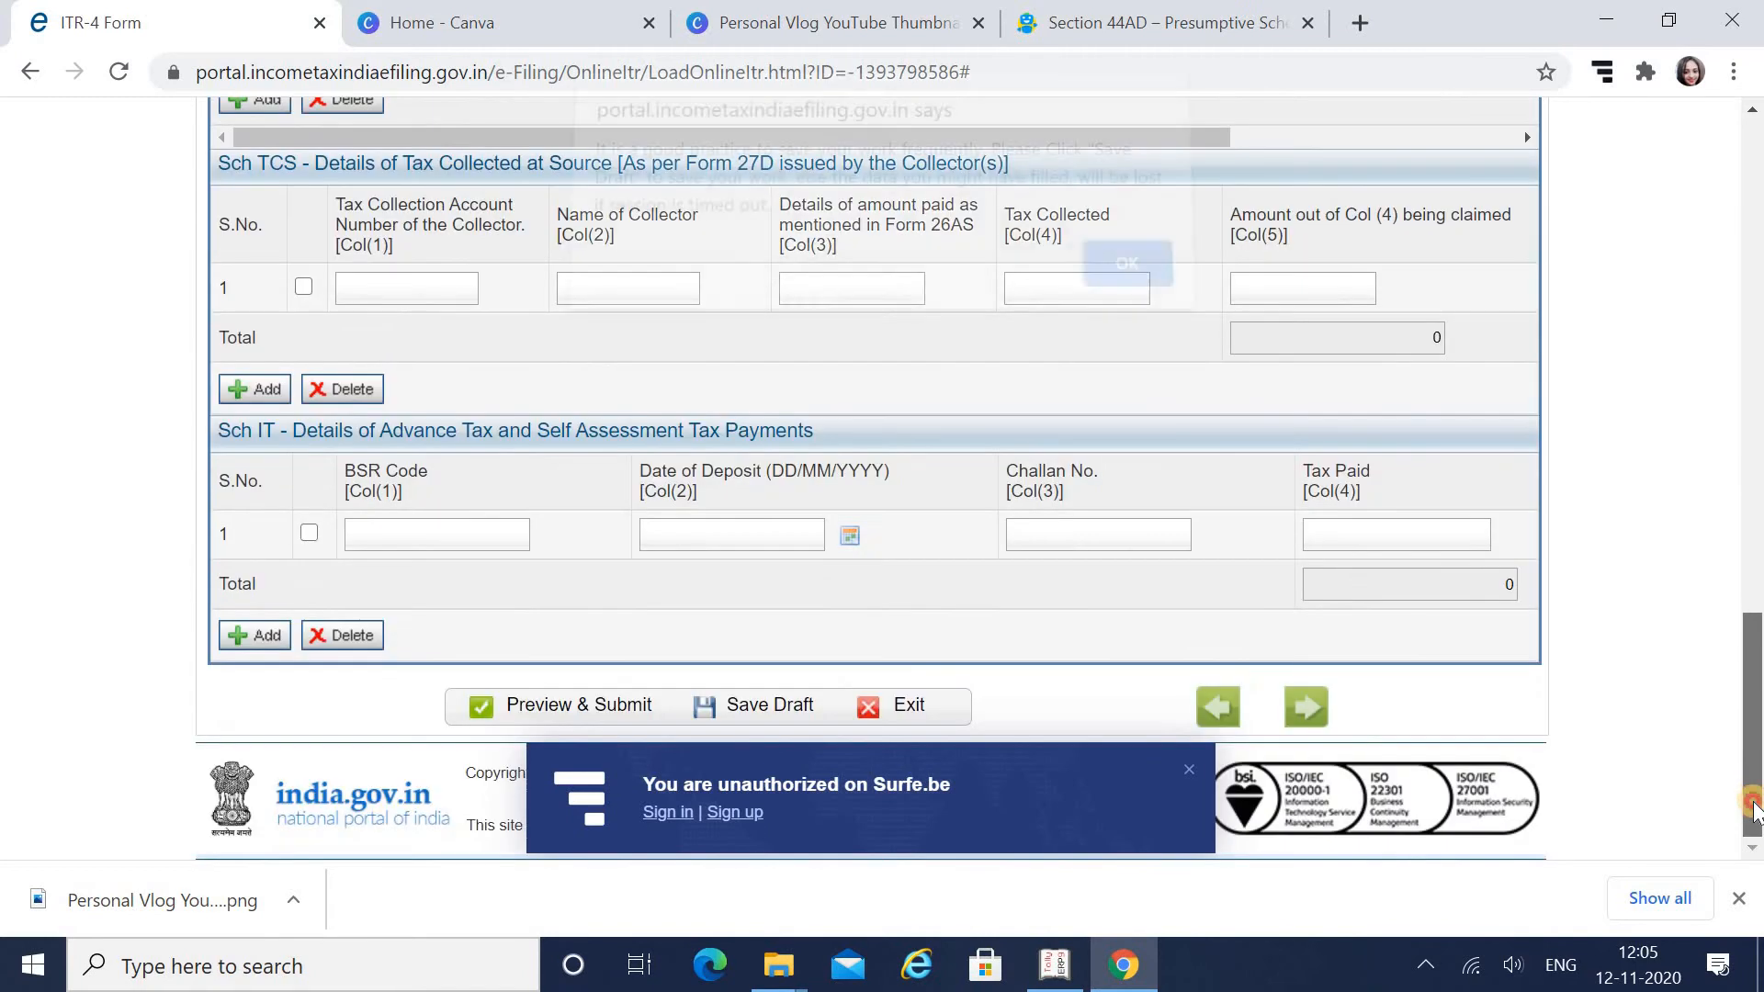
{"action": "left_click", "coordinate": [1121, 281]}
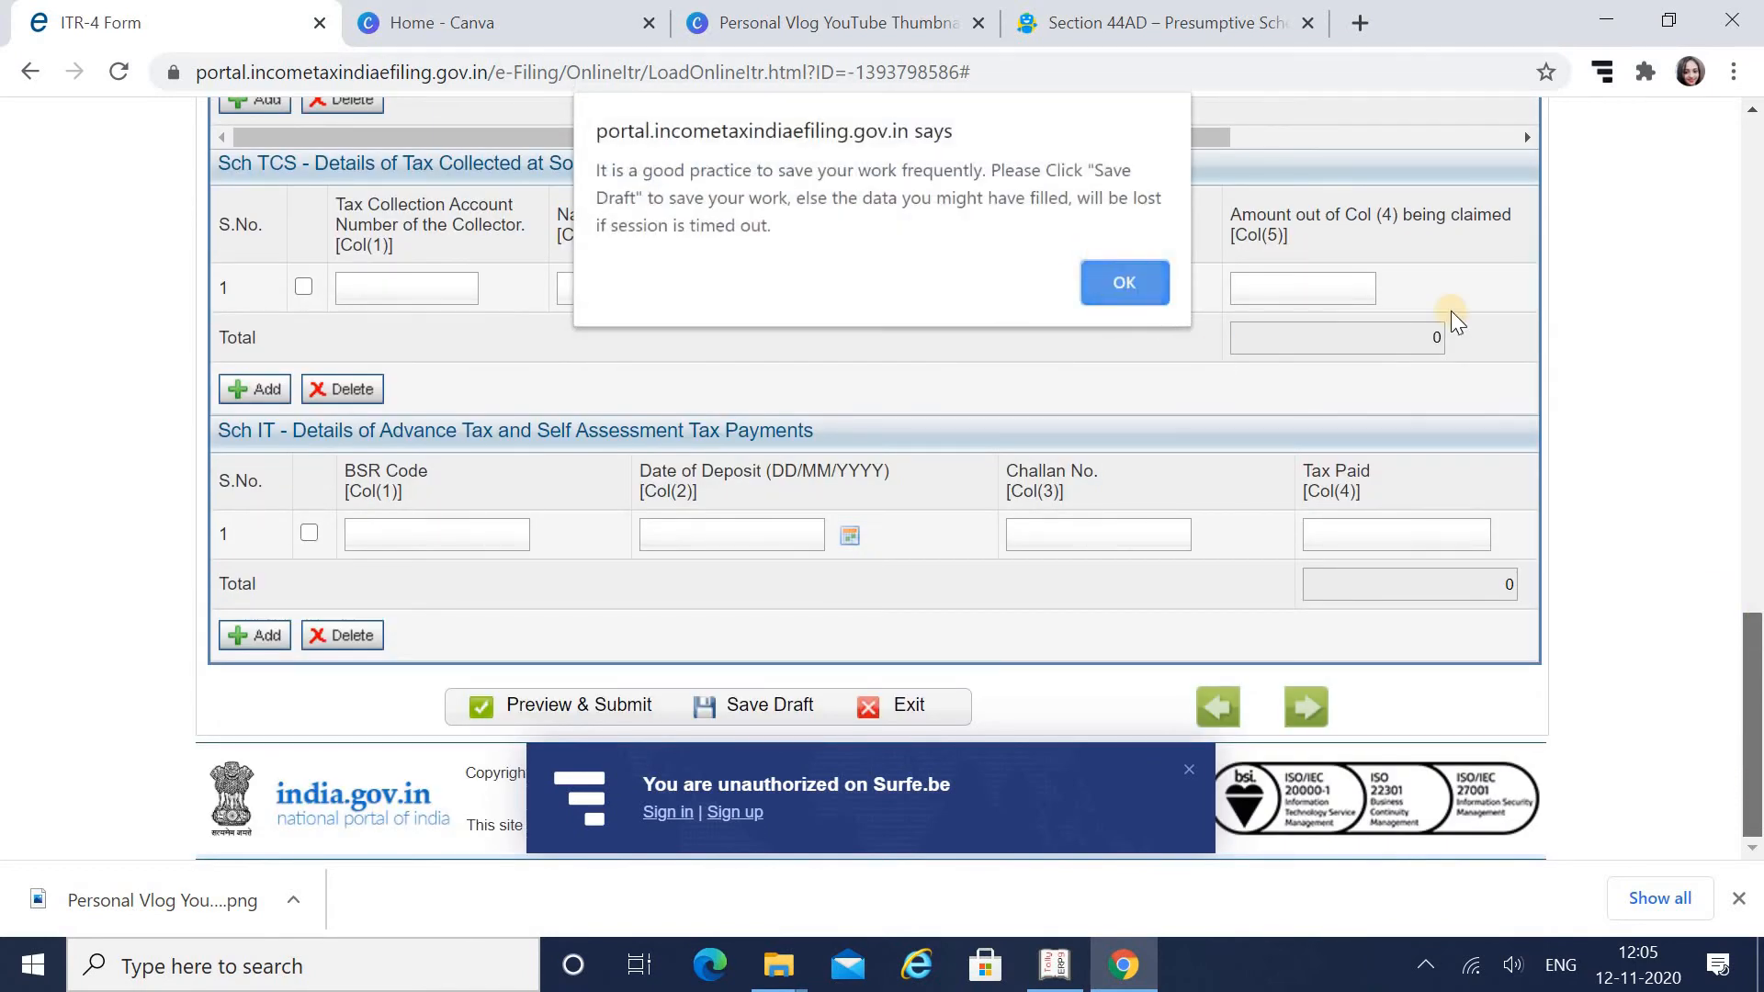
{"action": "scroll", "coordinate": [1580, 349], "scroll_direction": "down", "scroll_amount": 4}
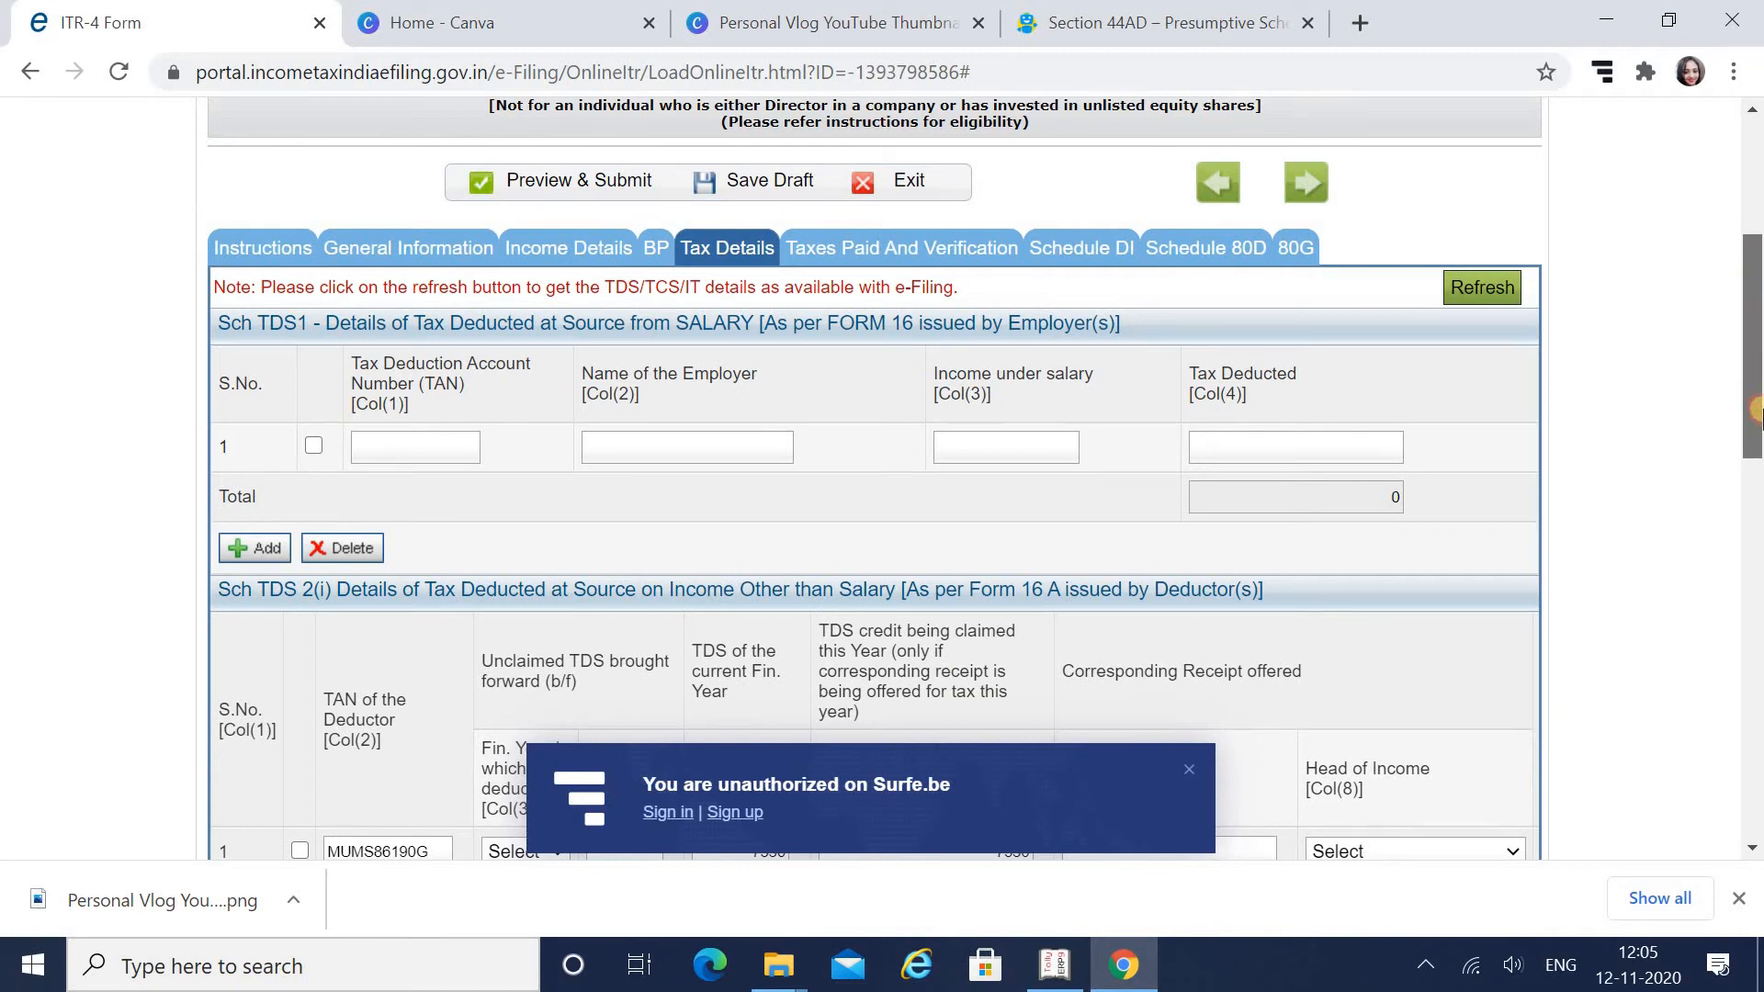
{"action": "left_click_drag", "start_coordinate": [1755, 323], "coordinate": [1754, 462]}
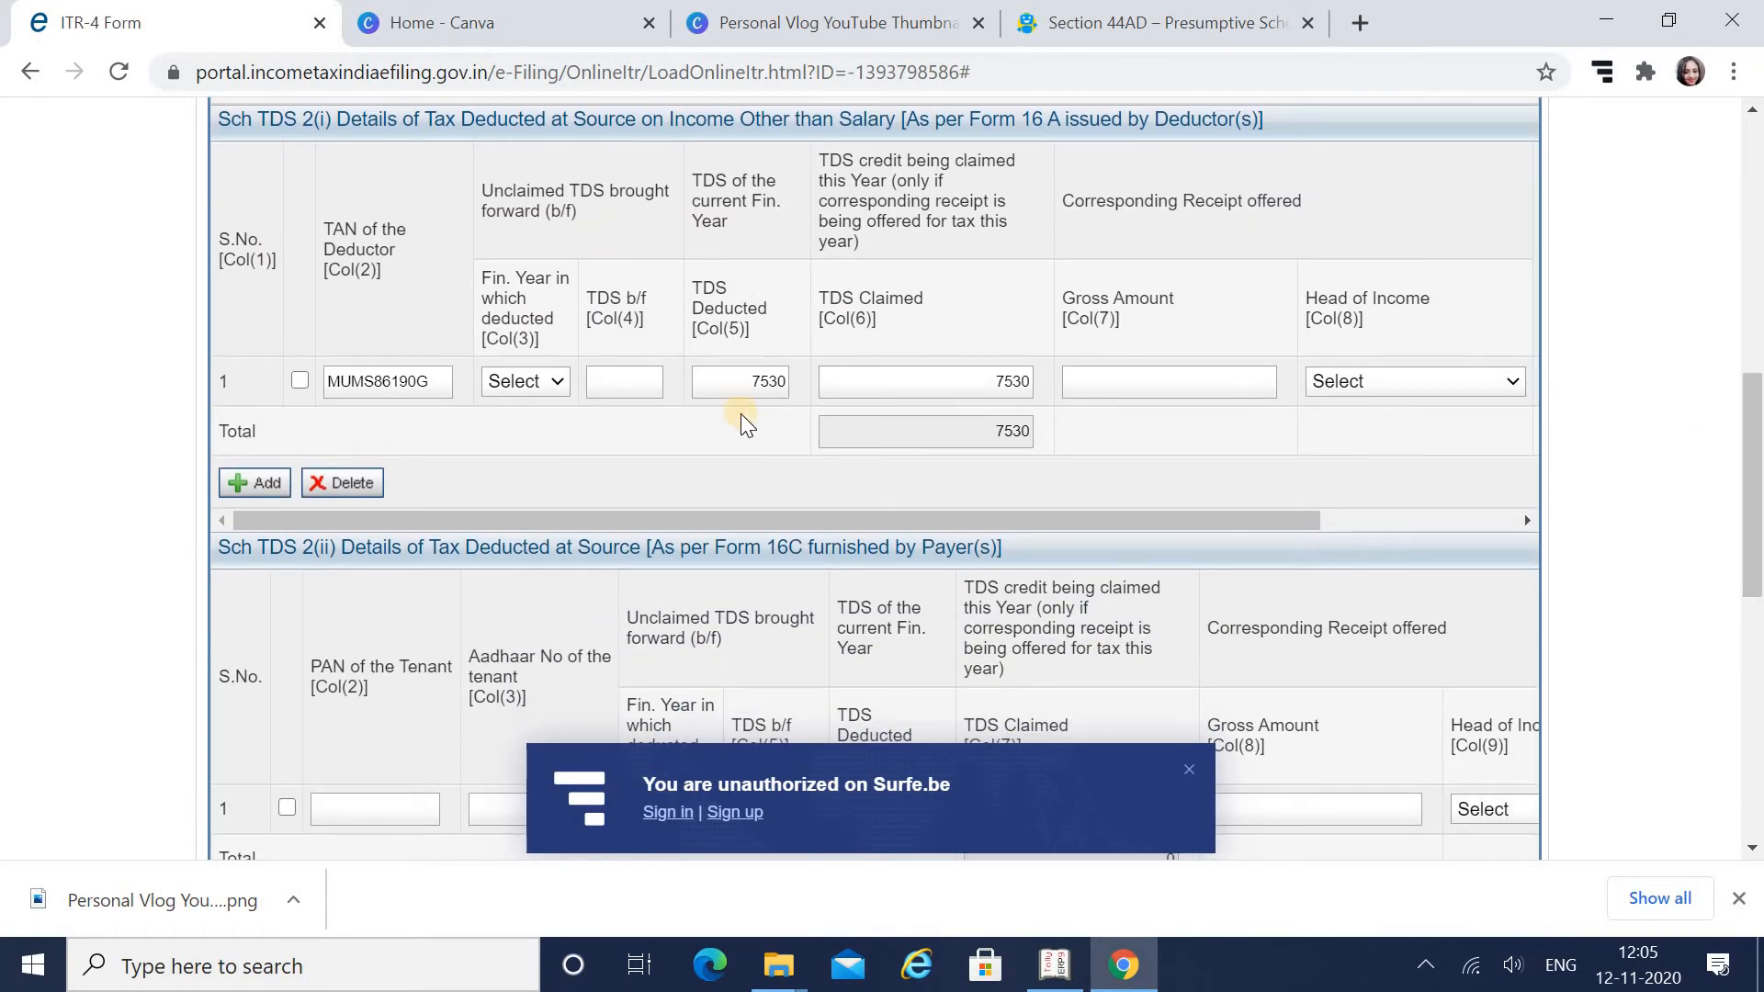
{"action": "left_click", "coordinate": [536, 382]}
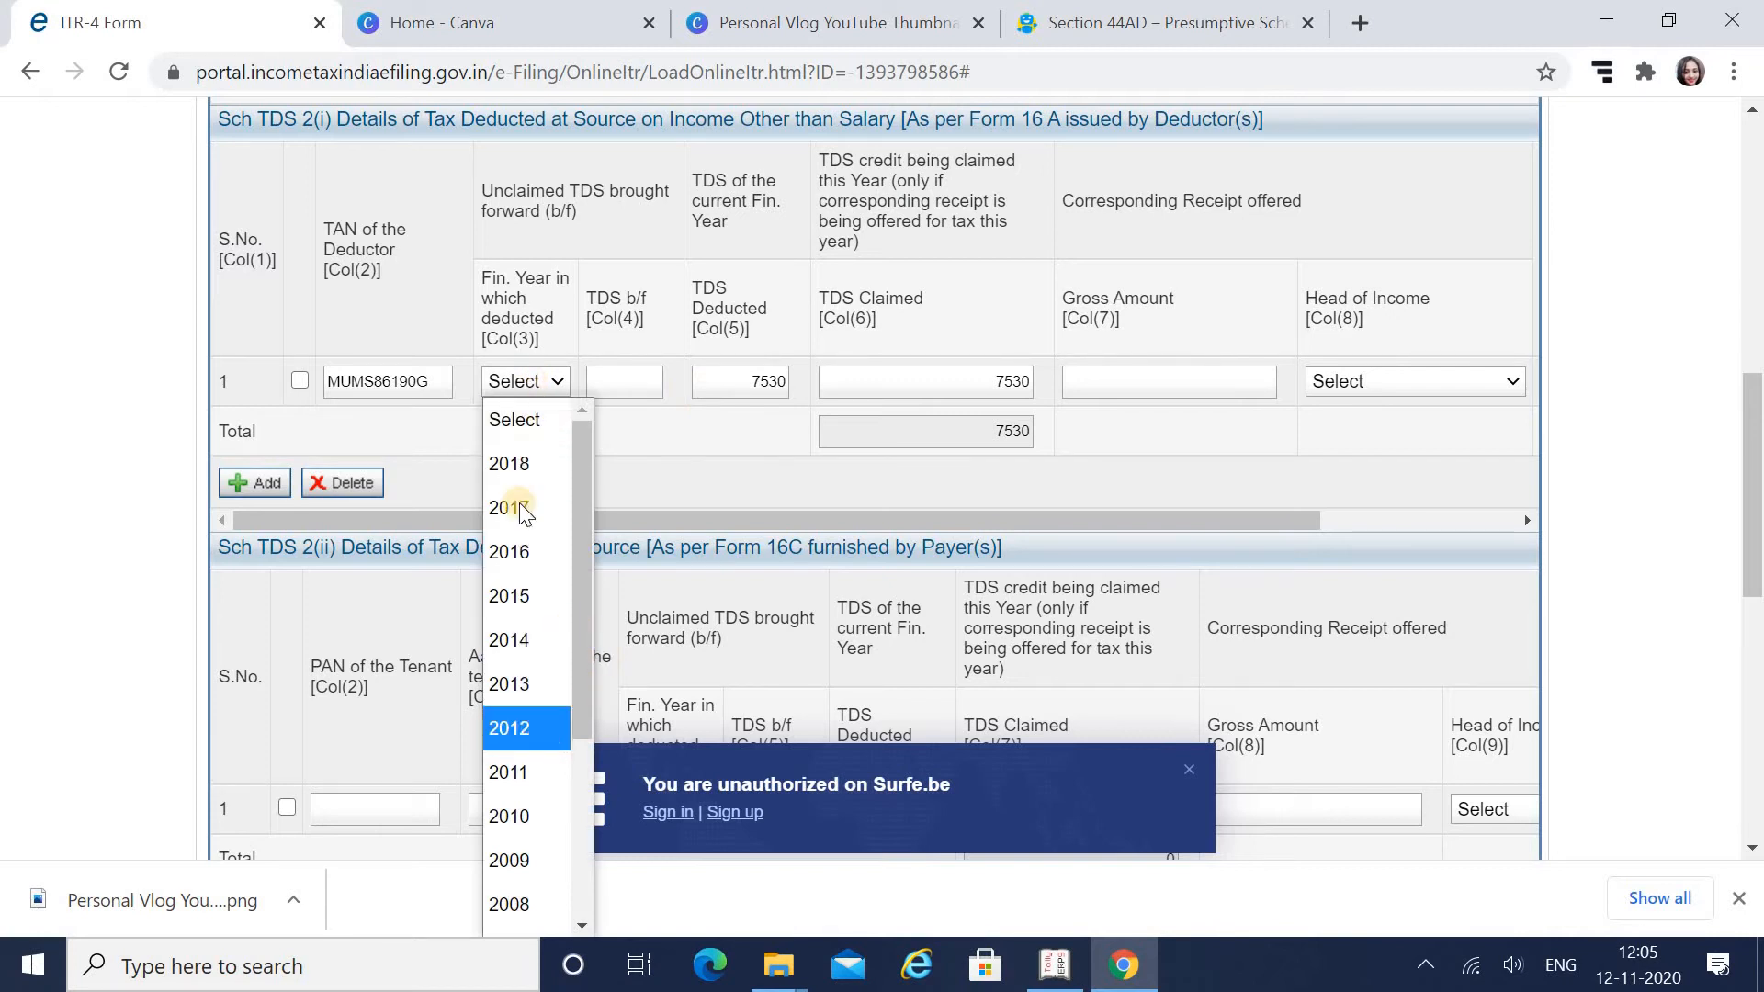
{"action": "left_click", "coordinate": [685, 450]}
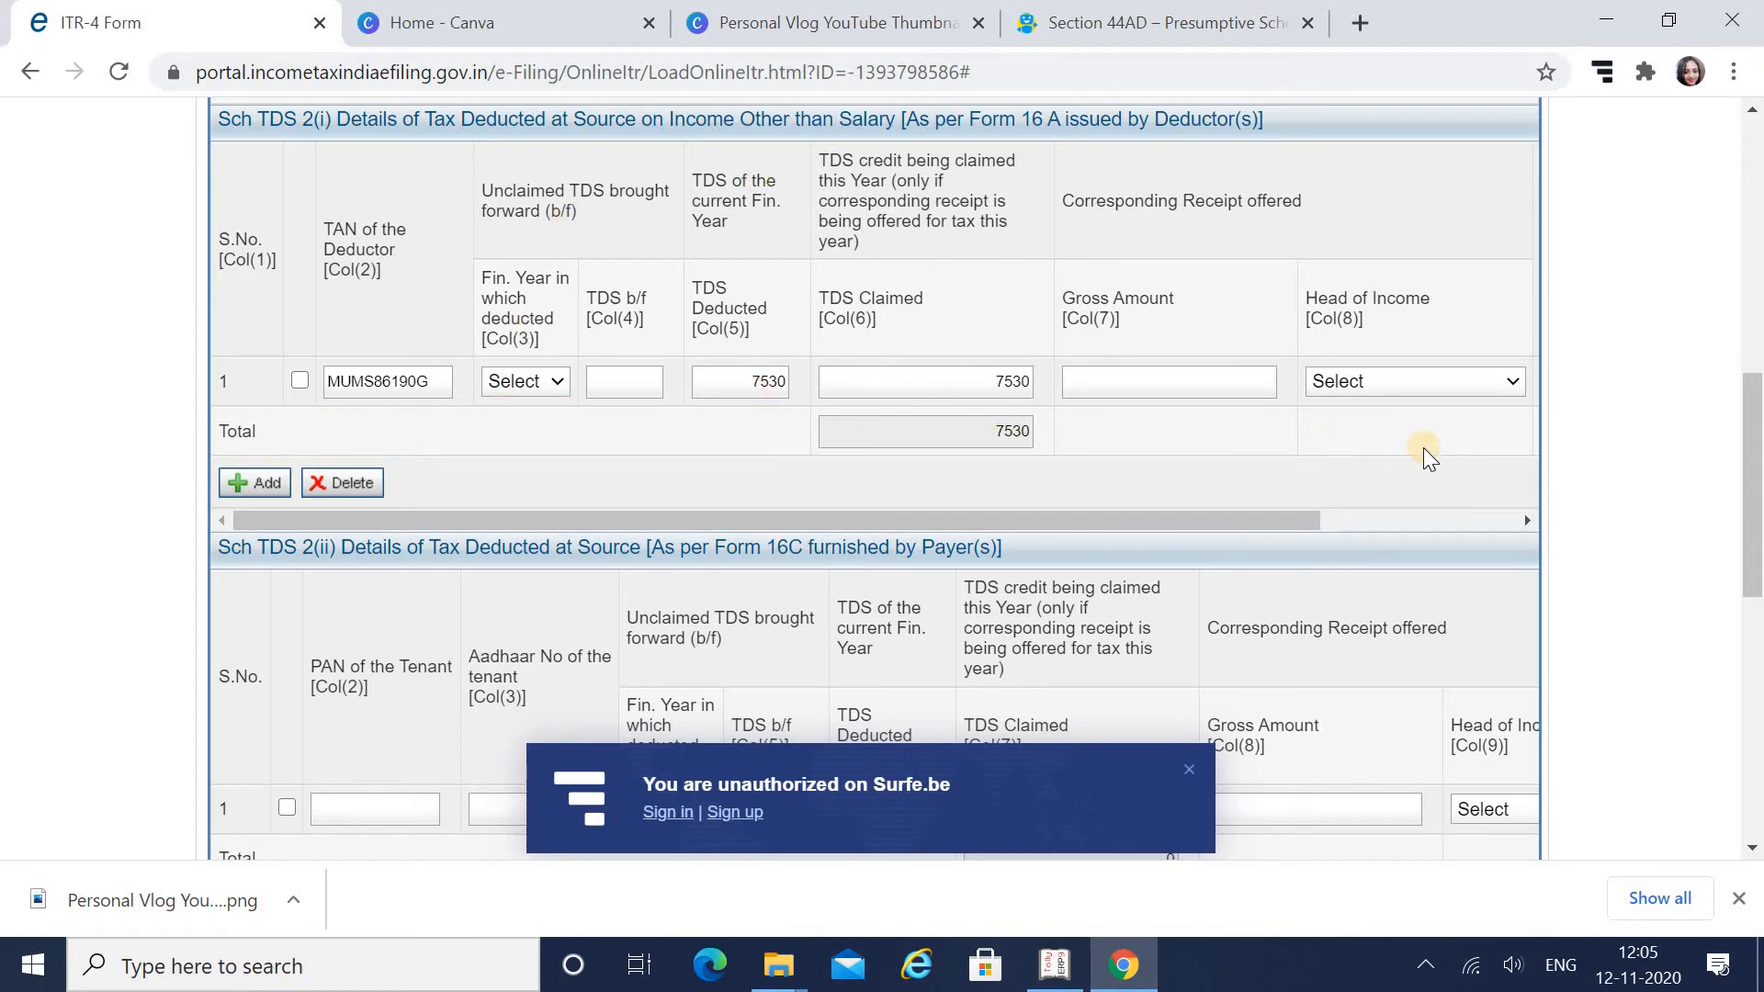
Save the draft and check the Taxes Paid figures in the Taxes Paid And Verification schedule.
{"action": "left_click_drag", "start_coordinate": [1750, 476], "coordinate": [1756, 814]}
{"action": "left_click", "coordinate": [796, 709]}
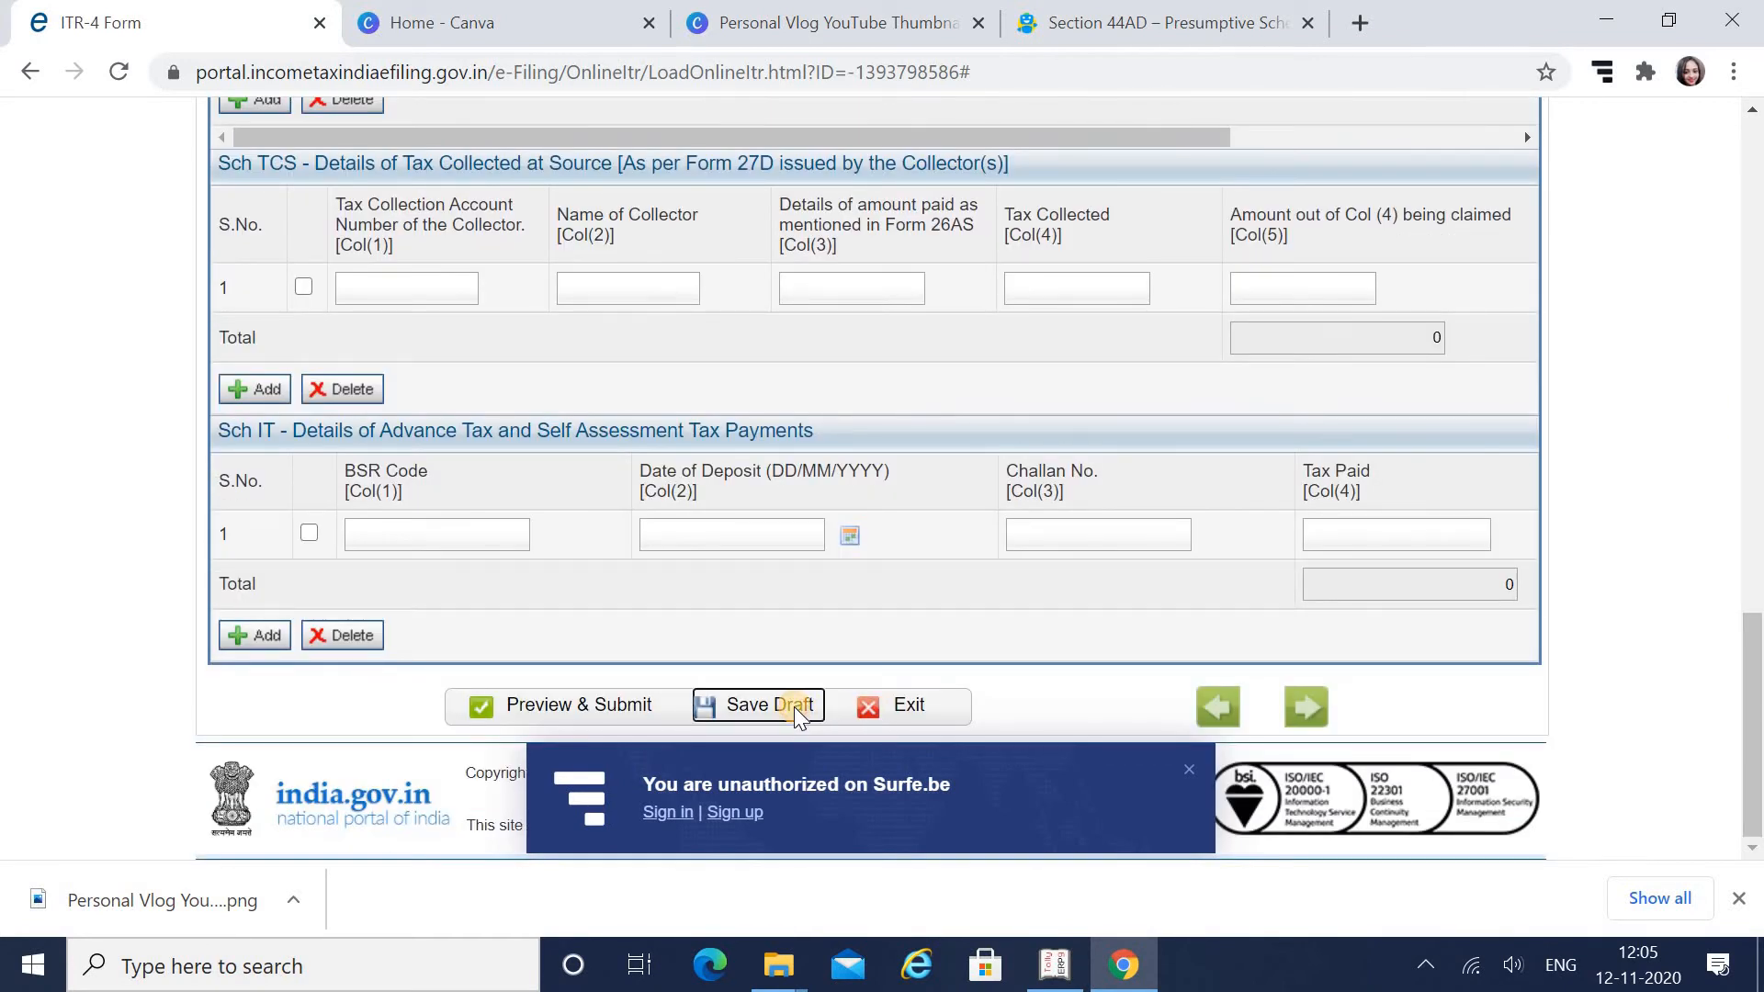
{"action": "left_click_drag", "start_coordinate": [1750, 680], "coordinate": [1756, 211]}
{"action": "left_click", "coordinate": [855, 511]}
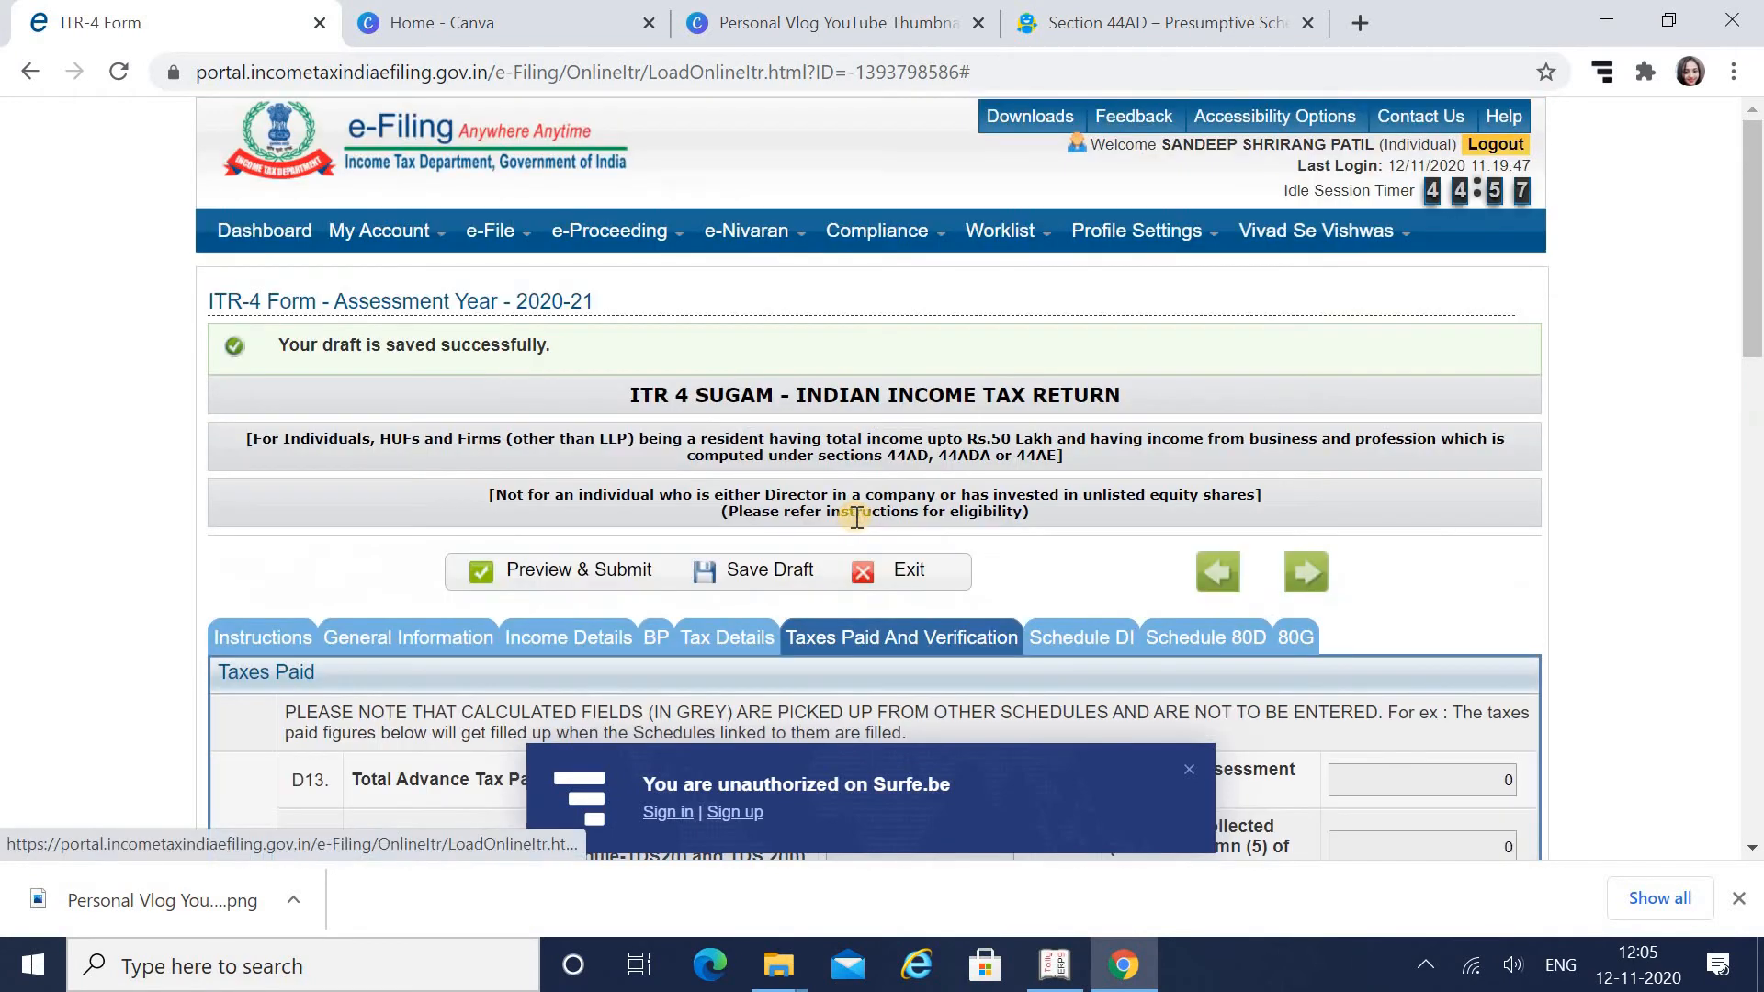
{"action": "left_click_drag", "start_coordinate": [1756, 324], "coordinate": [1756, 458]}
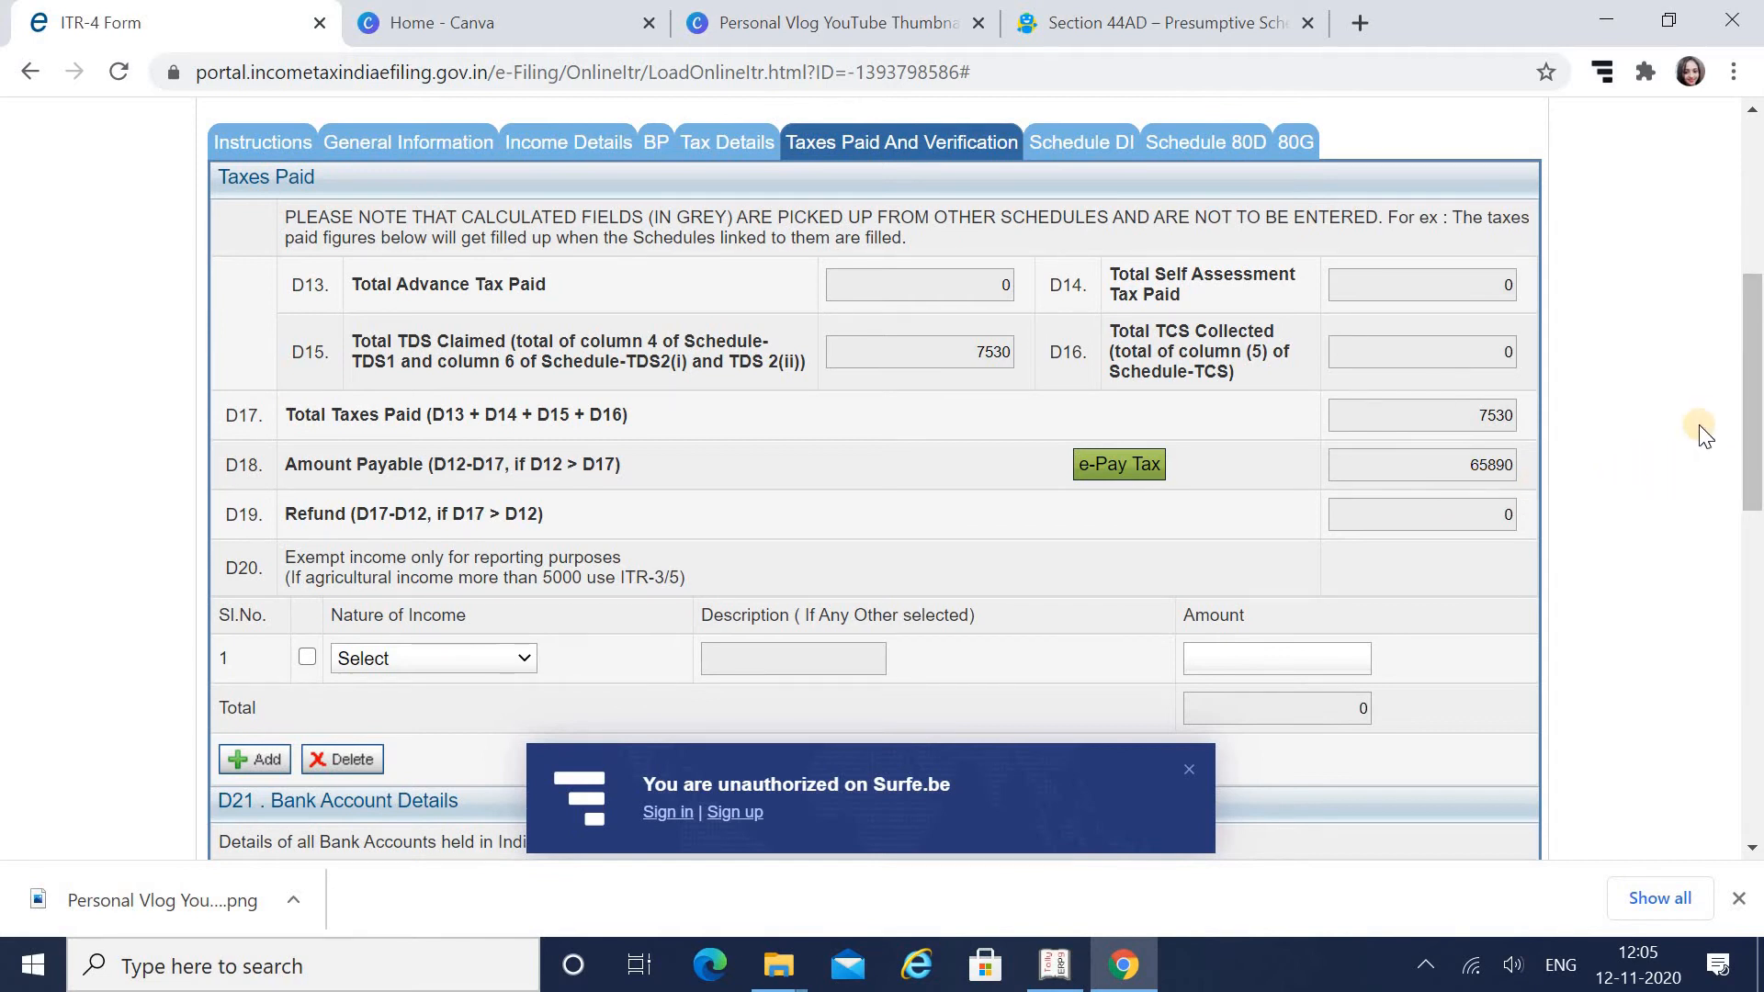
{"action": "mouse_move", "coordinate": [1757, 450]}
{"action": "left_mouse_down"}
{"action": "mouse_move", "coordinate": [1757, 484]}
{"action": "mouse_move", "coordinate": [1758, 422]}
{"action": "left_mouse_up"}
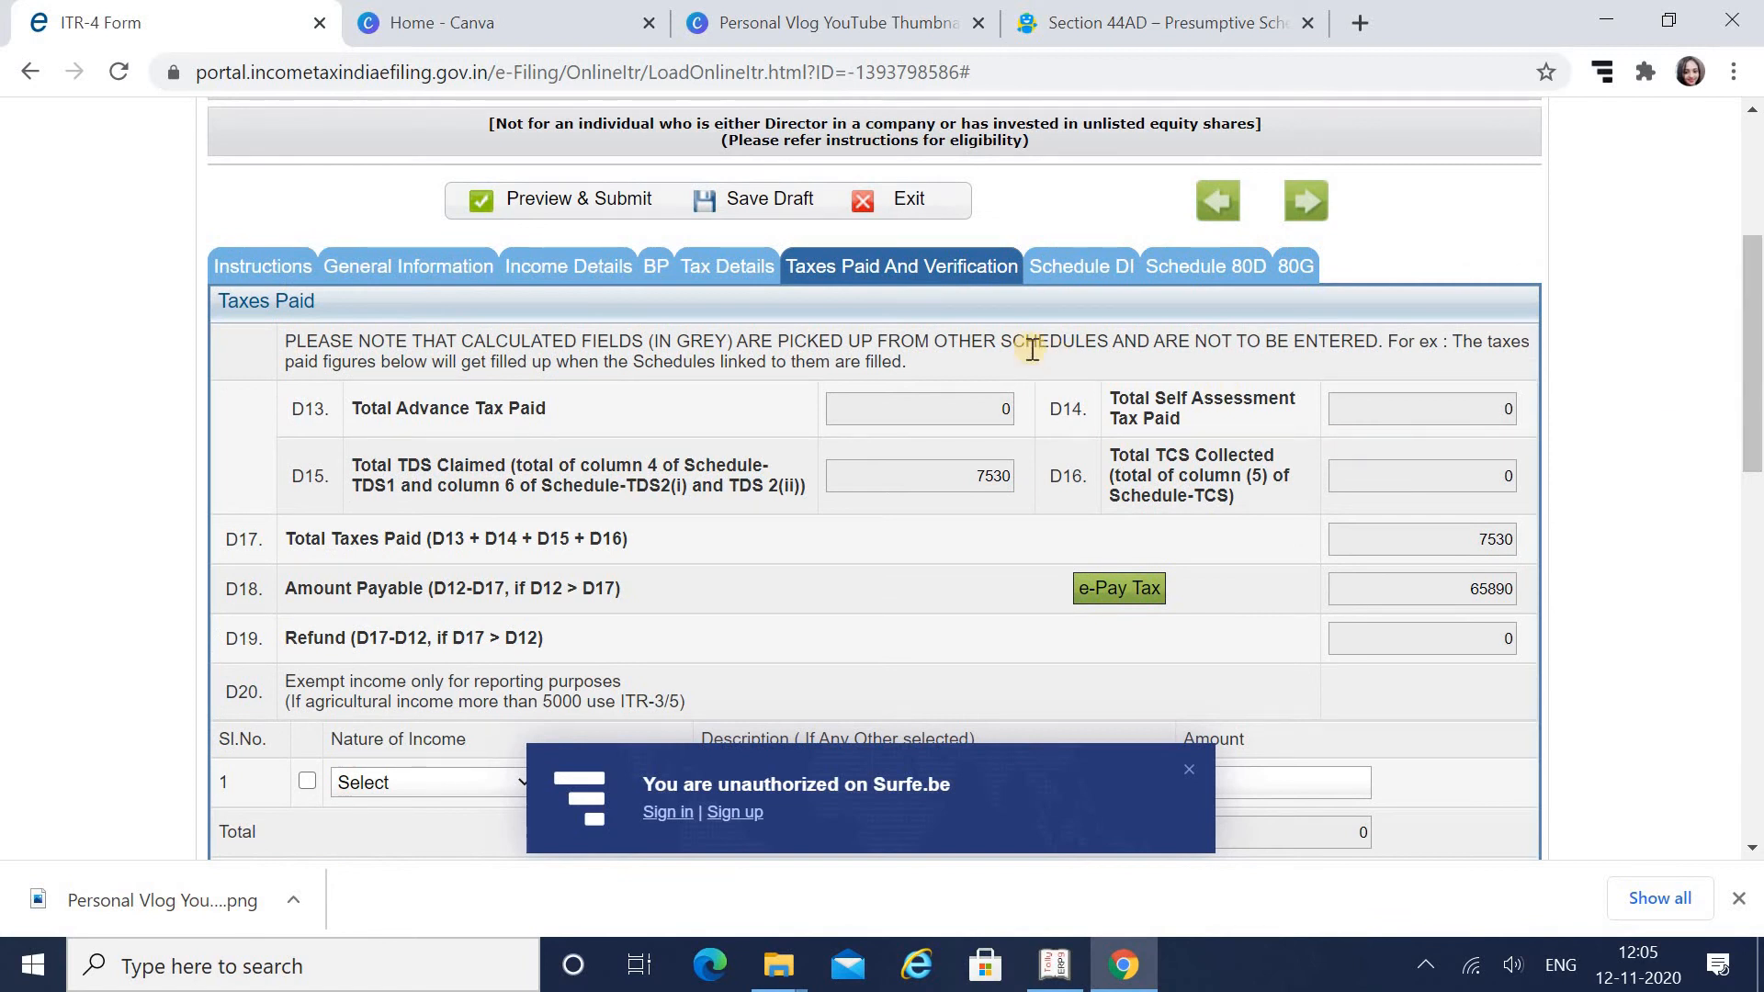
Go to Part C, Deductions and Taxable Total Income, in the Income Details schedule.
{"action": "left_click", "coordinate": [698, 269]}
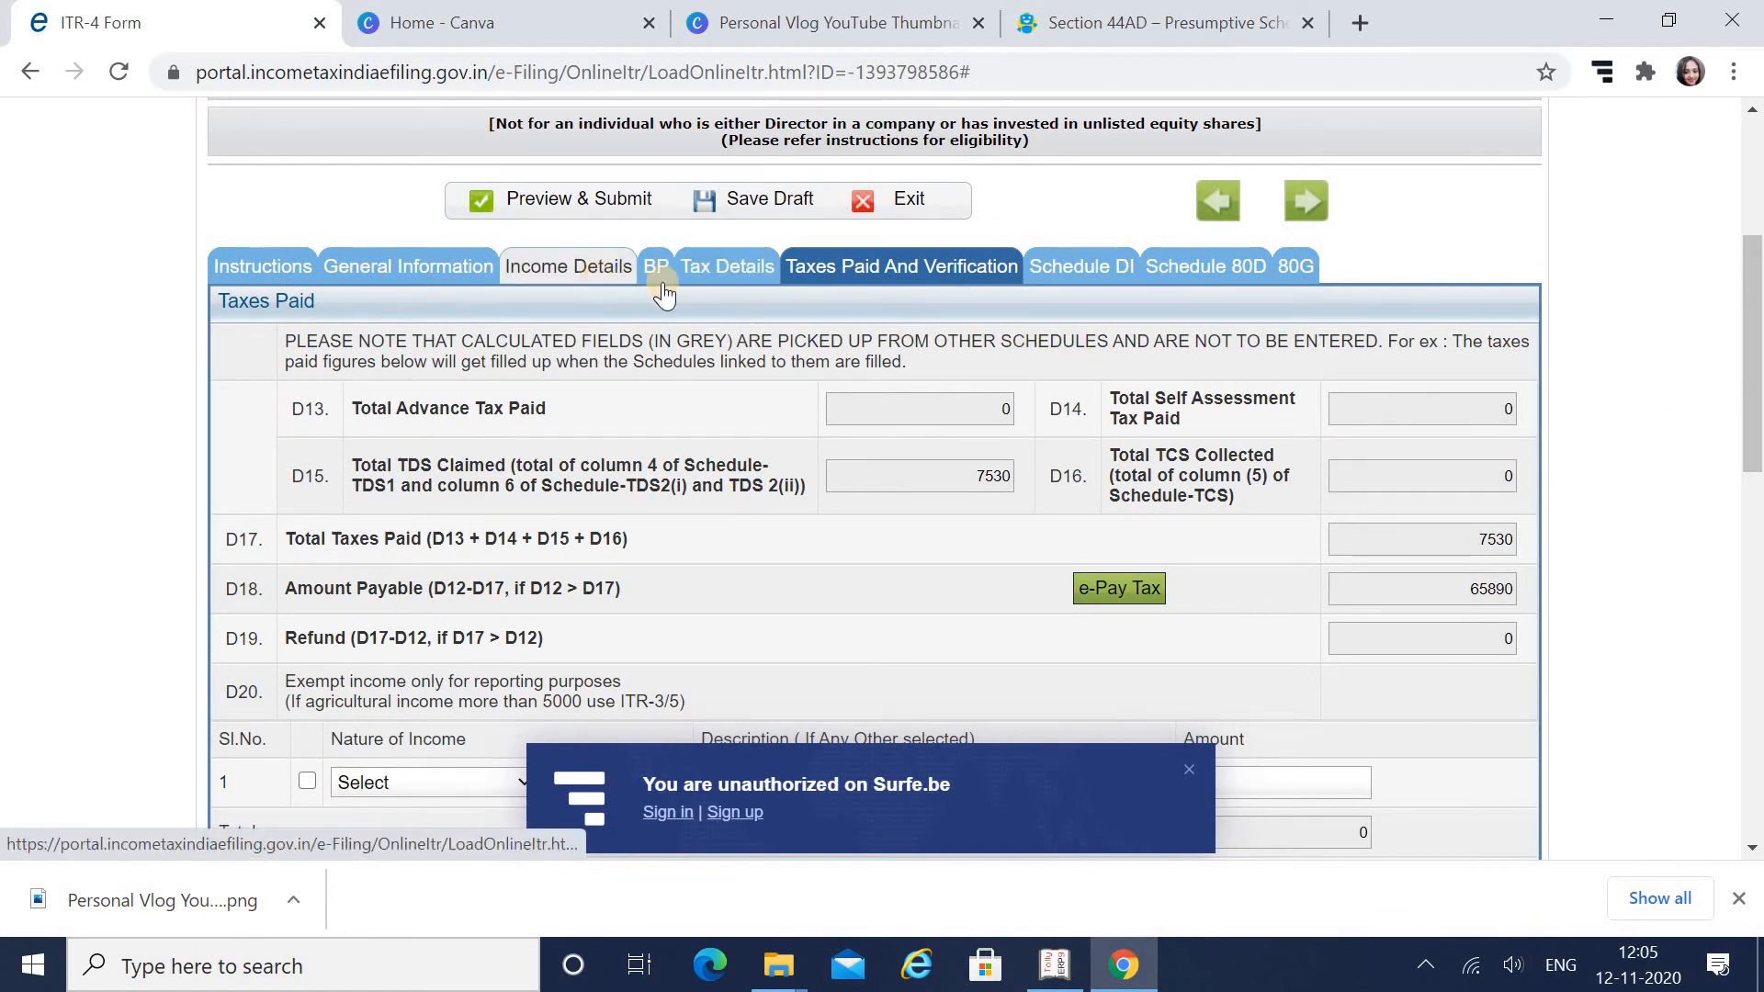
{"action": "left_click", "coordinate": [587, 270]}
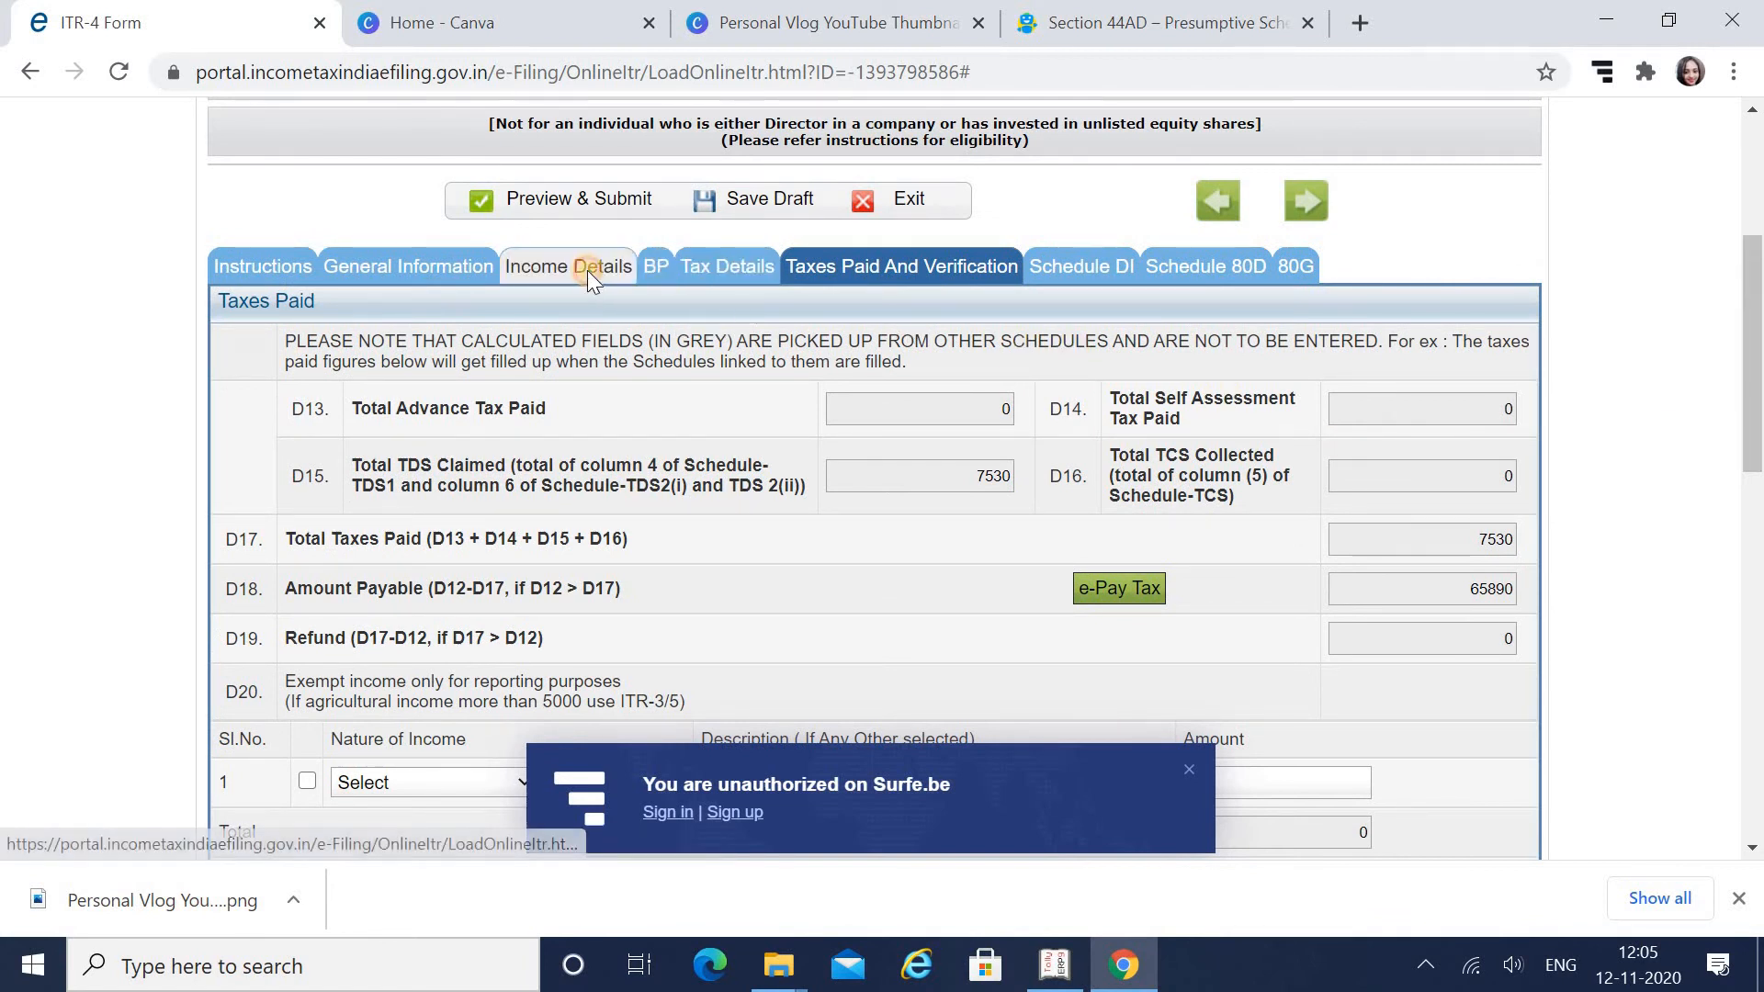
{"action": "left_click_drag", "start_coordinate": [1757, 218], "coordinate": [1484, 504]}
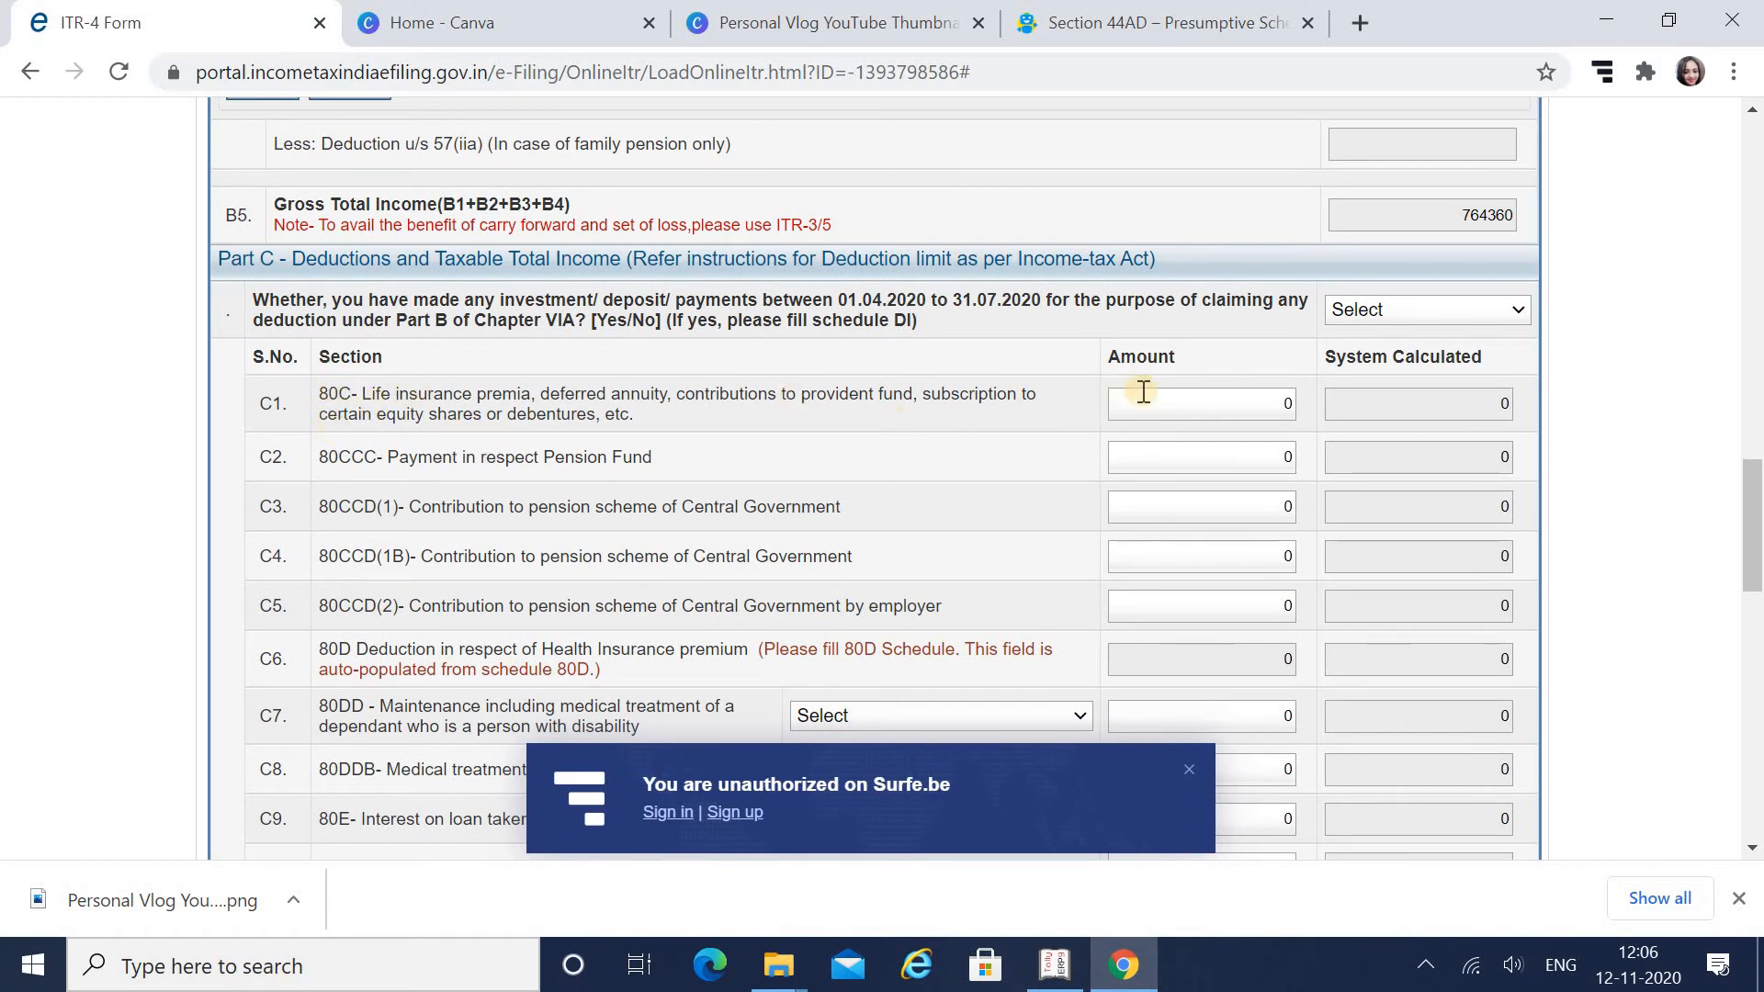
Locate the LIC entry under Capital Account in the Tally balance sheet for the 80C deduction.
{"action": "key", "text": "alt+Tab"}
{"action": "key", "text": "Up"}
{"action": "key", "text": "Up"}
{"action": "key", "text": "Up"}
{"action": "key", "text": "Up"}
{"action": "key", "text": "Up"}
{"action": "key", "text": "Up"}
{"action": "key", "text": "Up"}
{"action": "key", "text": "Up"}
{"action": "key", "text": "Up"}
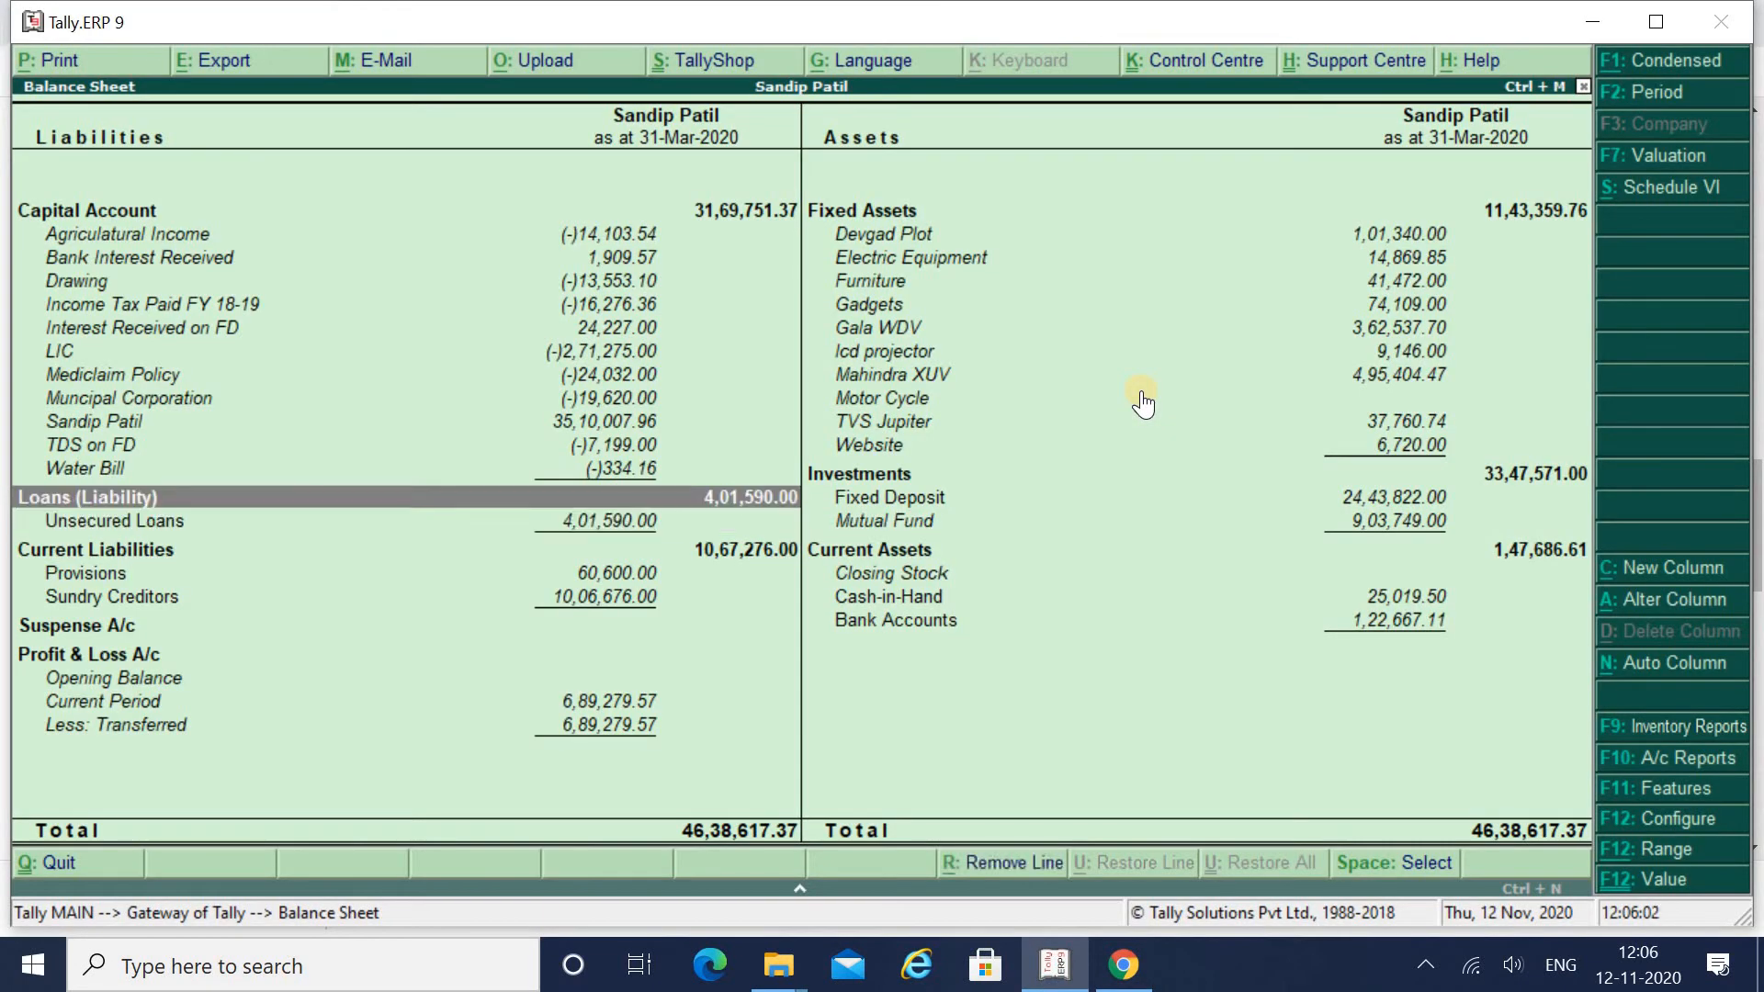
{"action": "key", "text": "Down"}
{"action": "key", "text": "Down"}
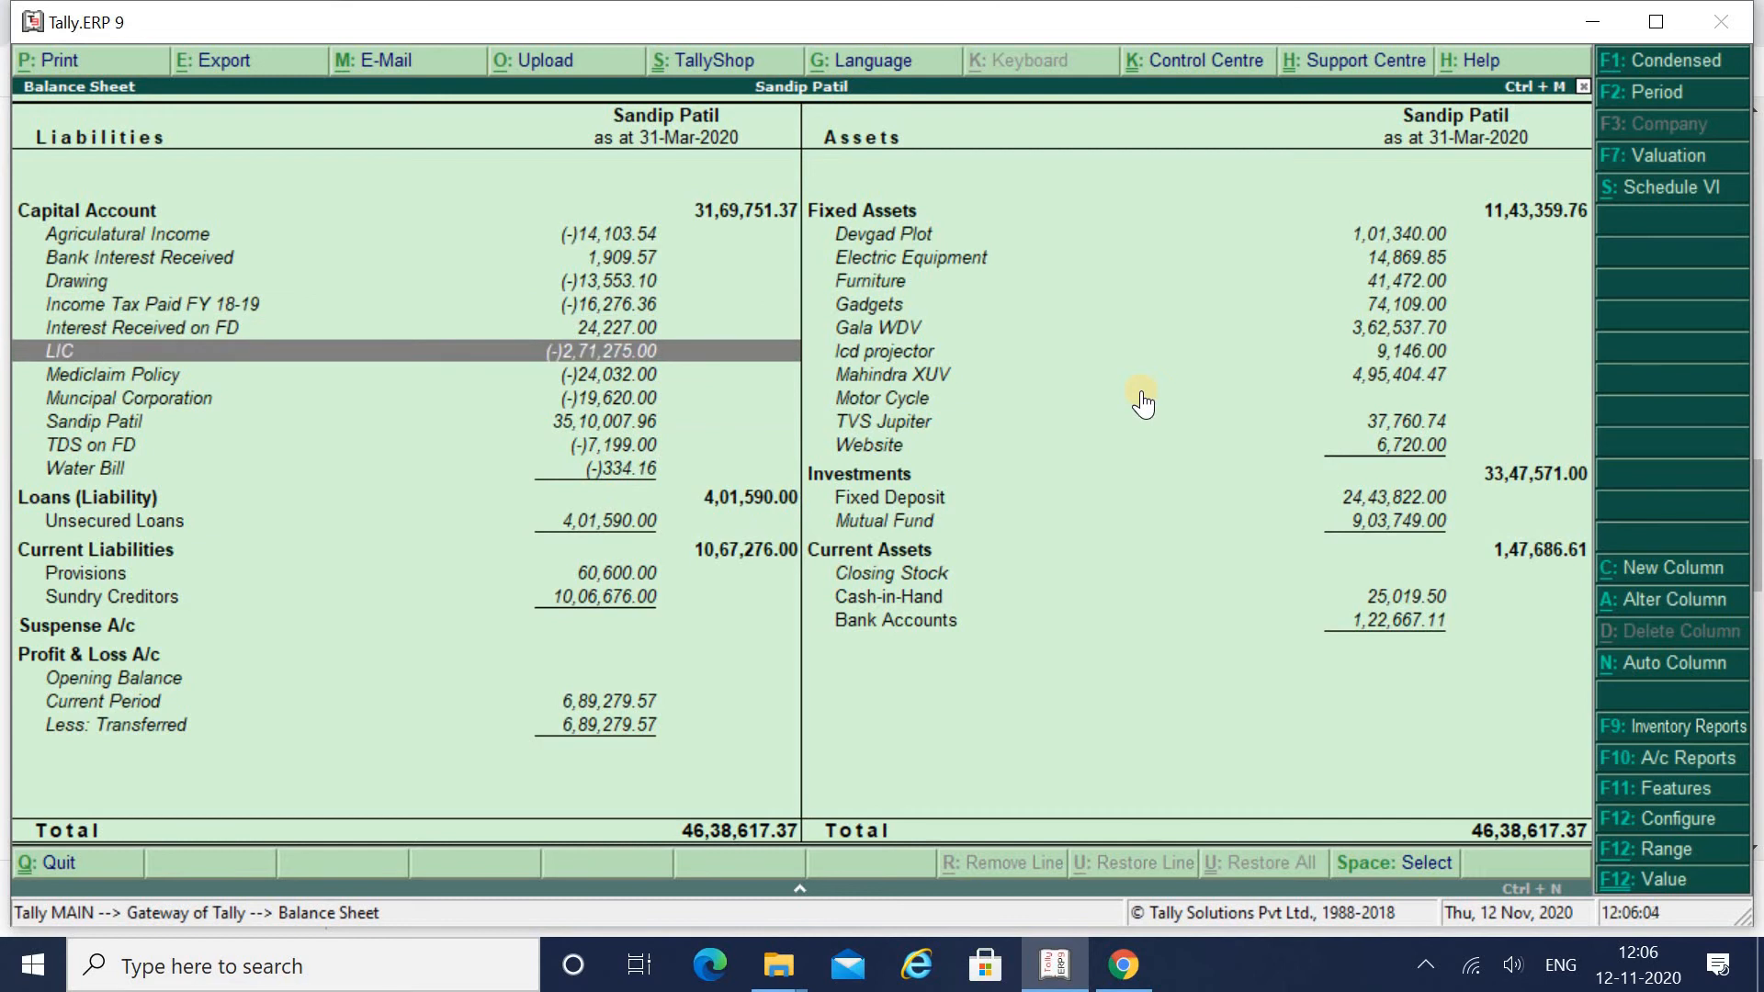
{"action": "key", "text": "alt+Tab"}
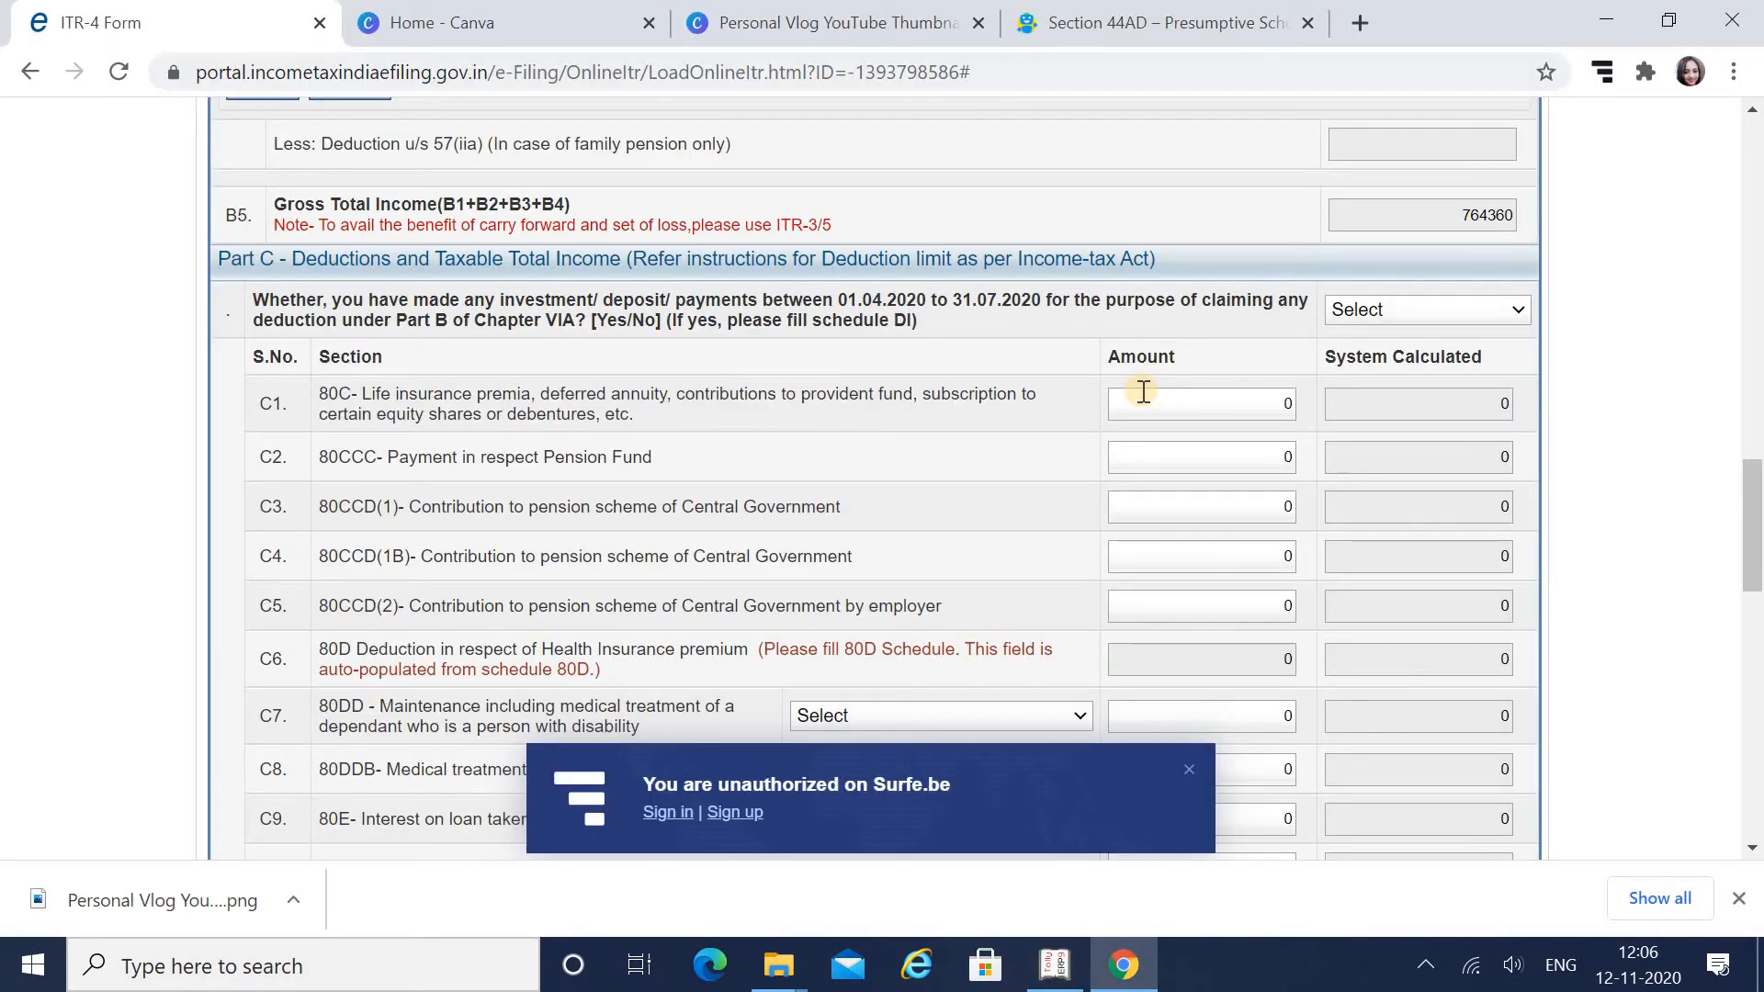
Enter the balance sheet's LIC amount, 271275, as the 80C deduction amount (C1) in the form.
{"action": "left_click", "coordinate": [1143, 392]}
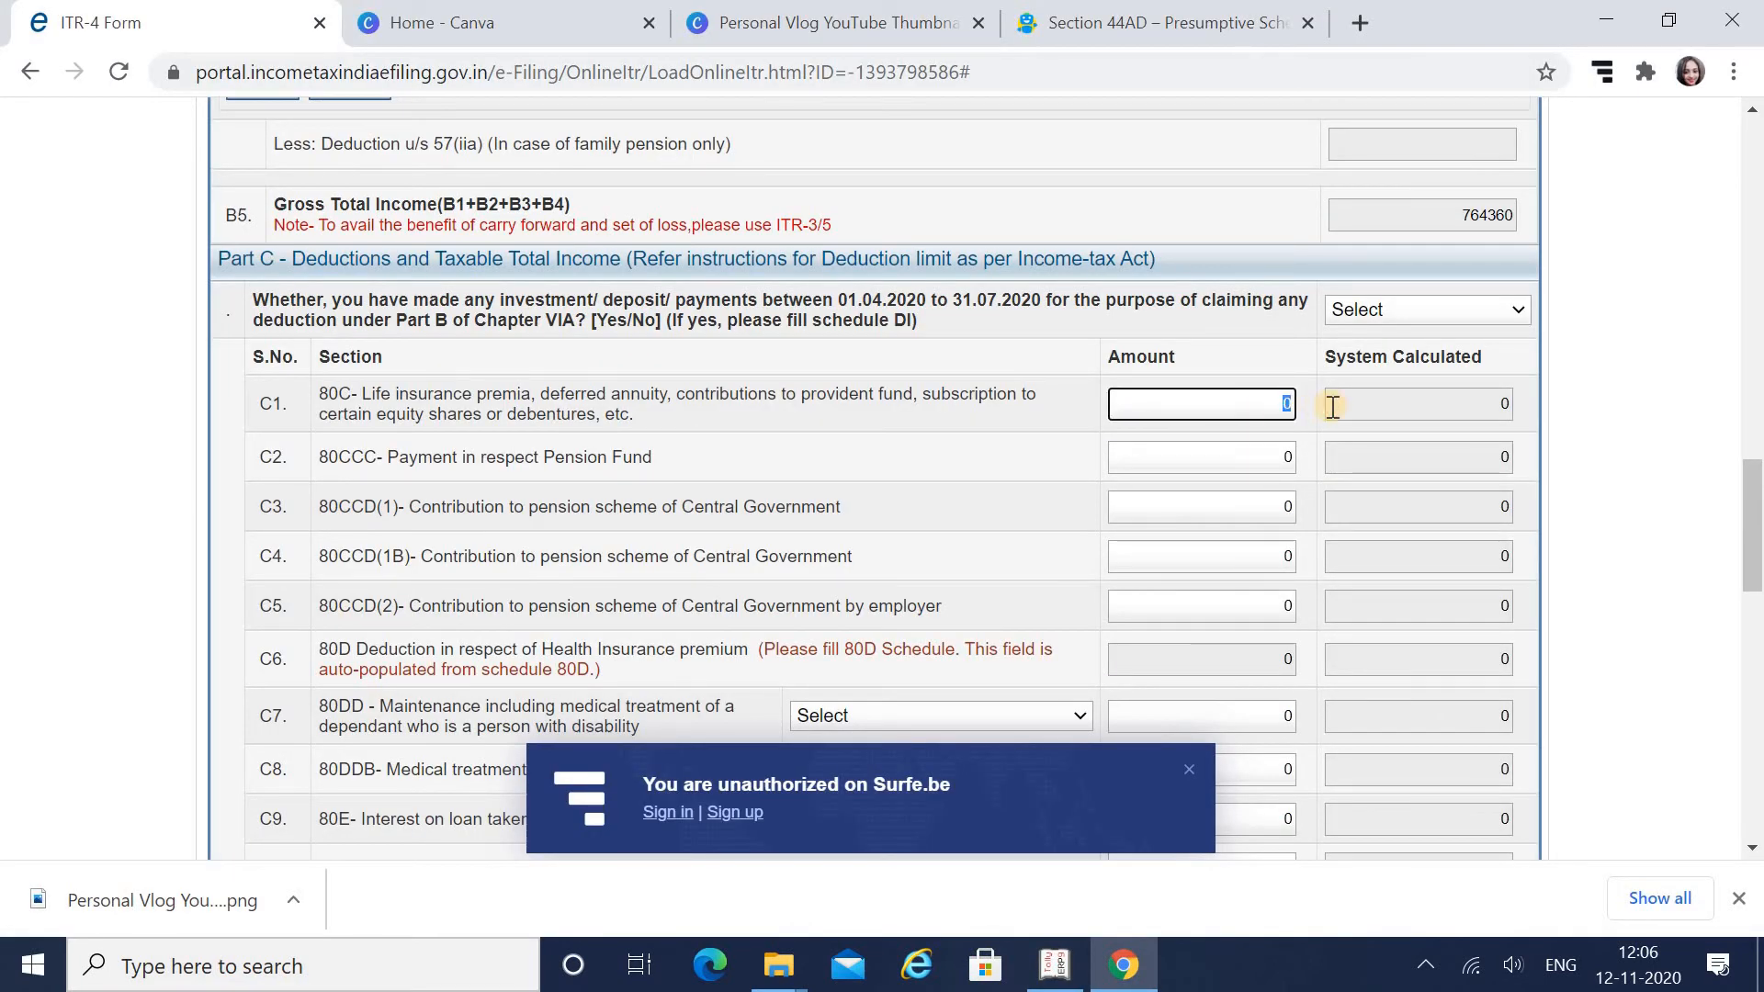
{"action": "key", "text": "alt+Tab"}
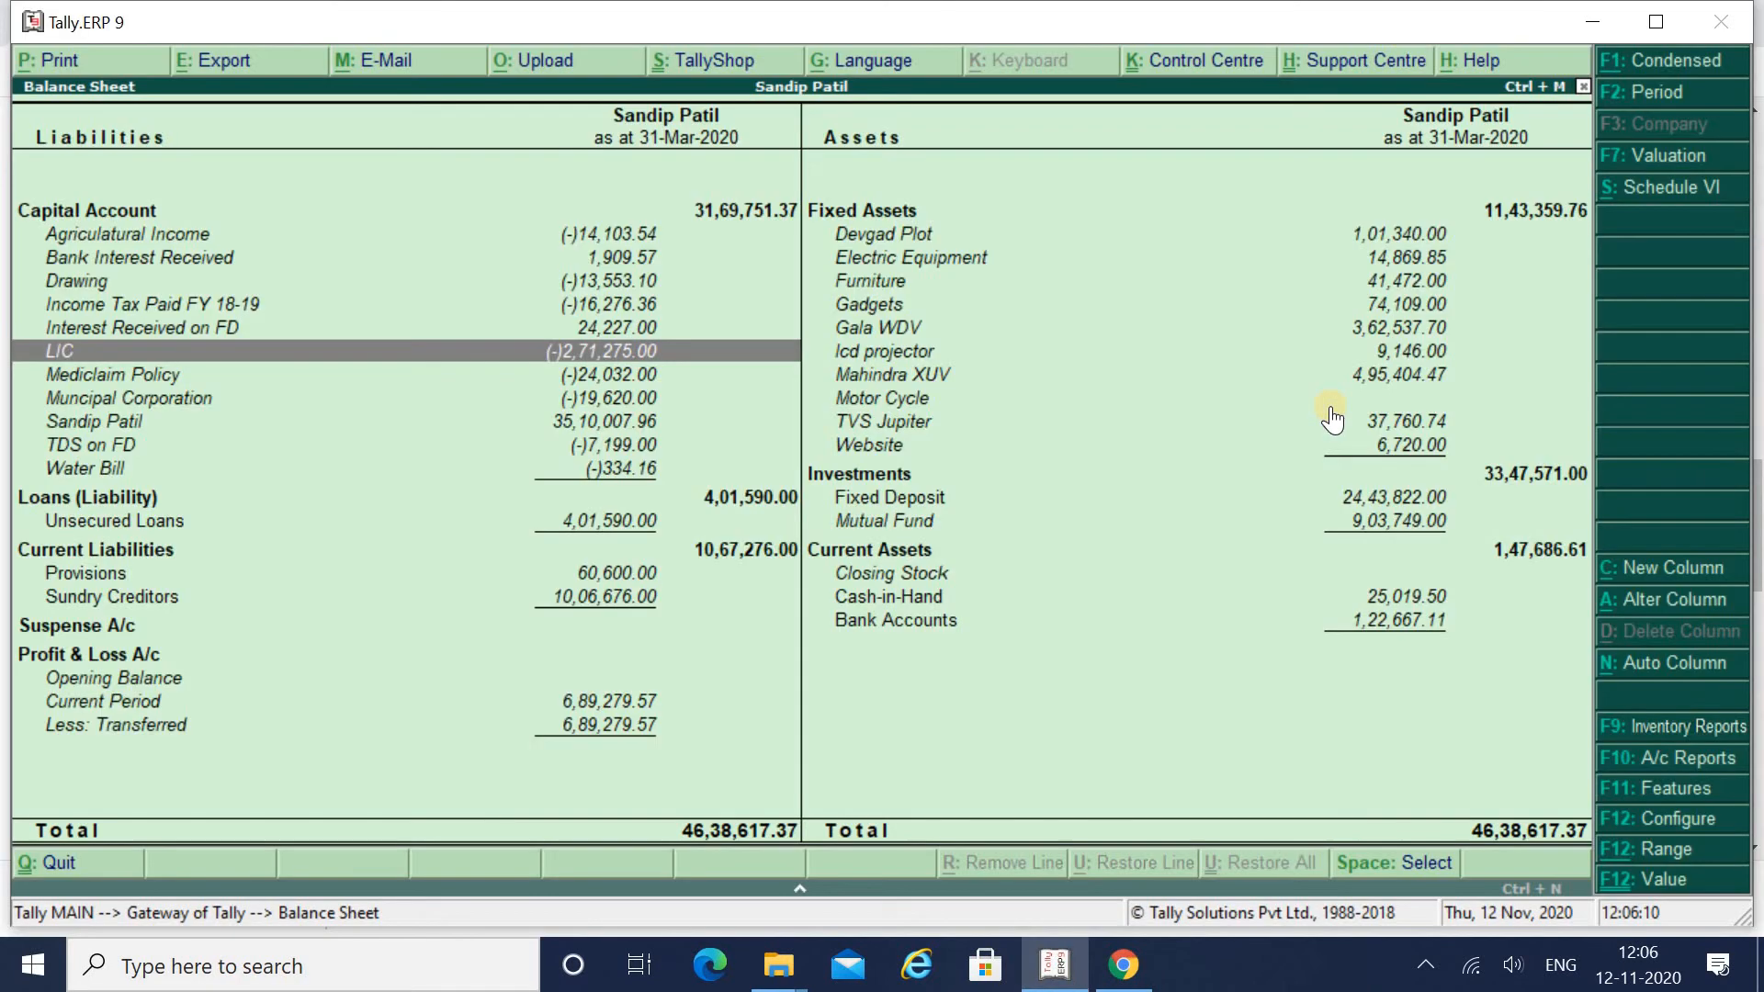
{"action": "key", "text": "alt+Tab"}
{"action": "type", "text": "271"}
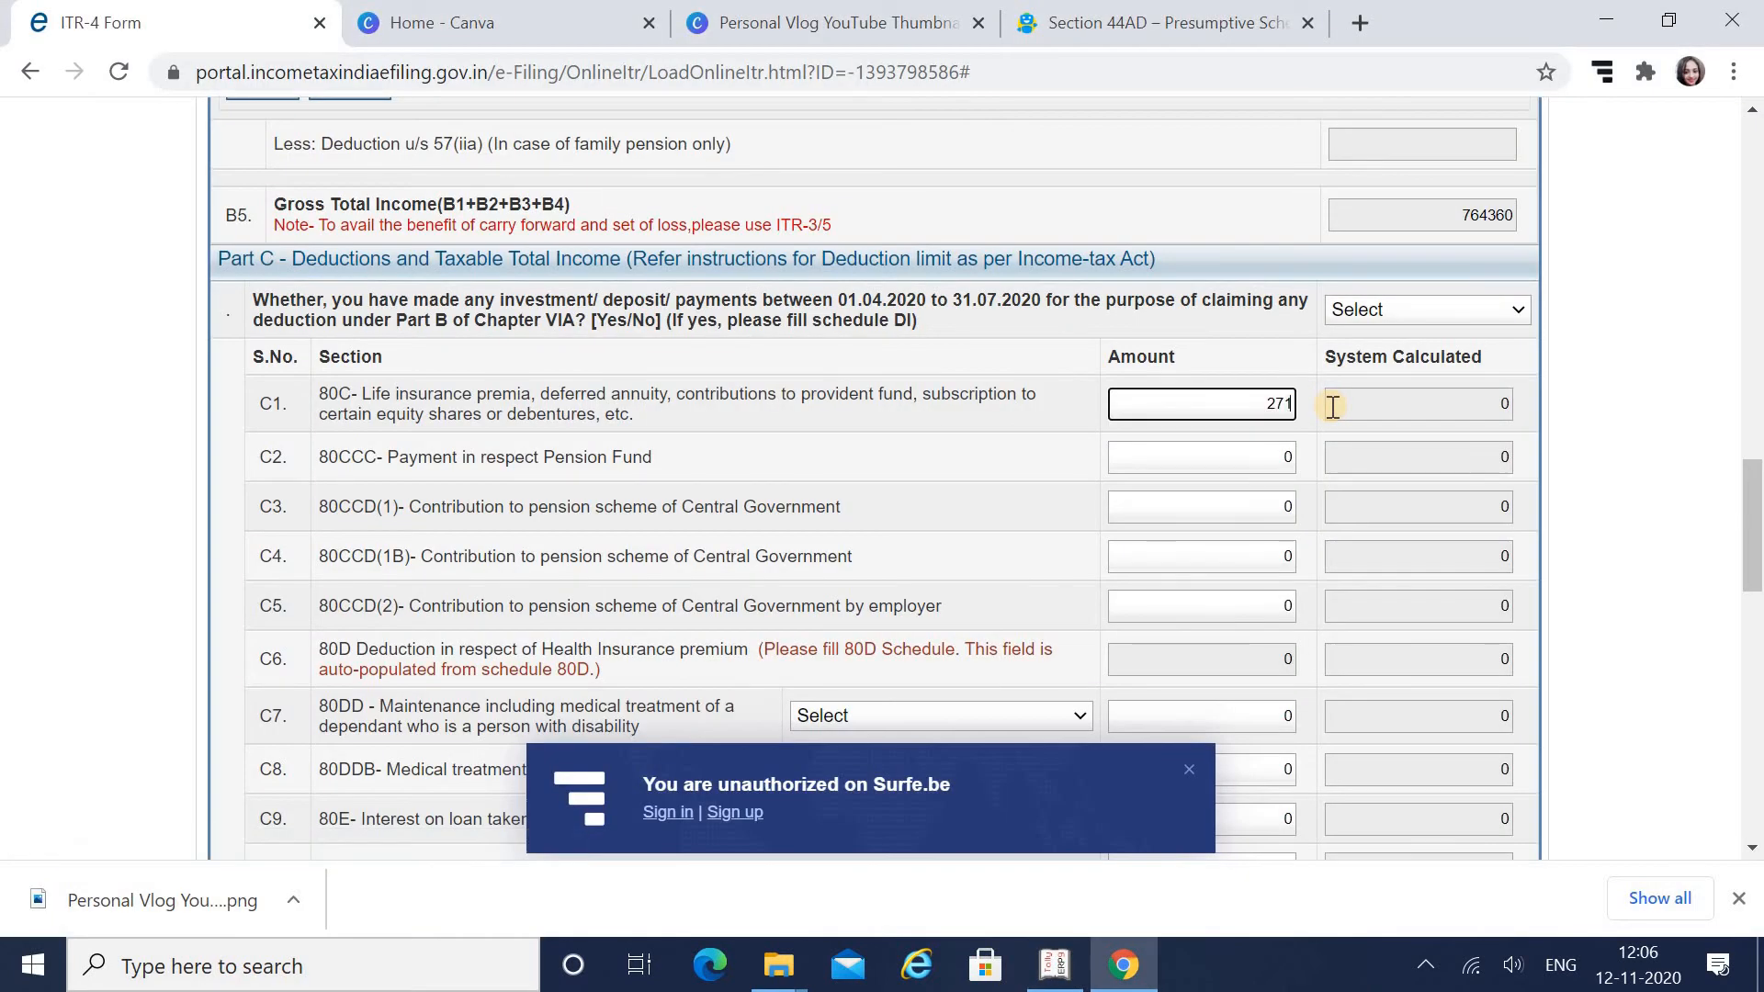
{"action": "key", "text": "alt+Tab"}
{"action": "key", "text": "alt+Tab"}
{"action": "type", "text": "275"}
{"action": "left_click", "coordinate": [1161, 442]}
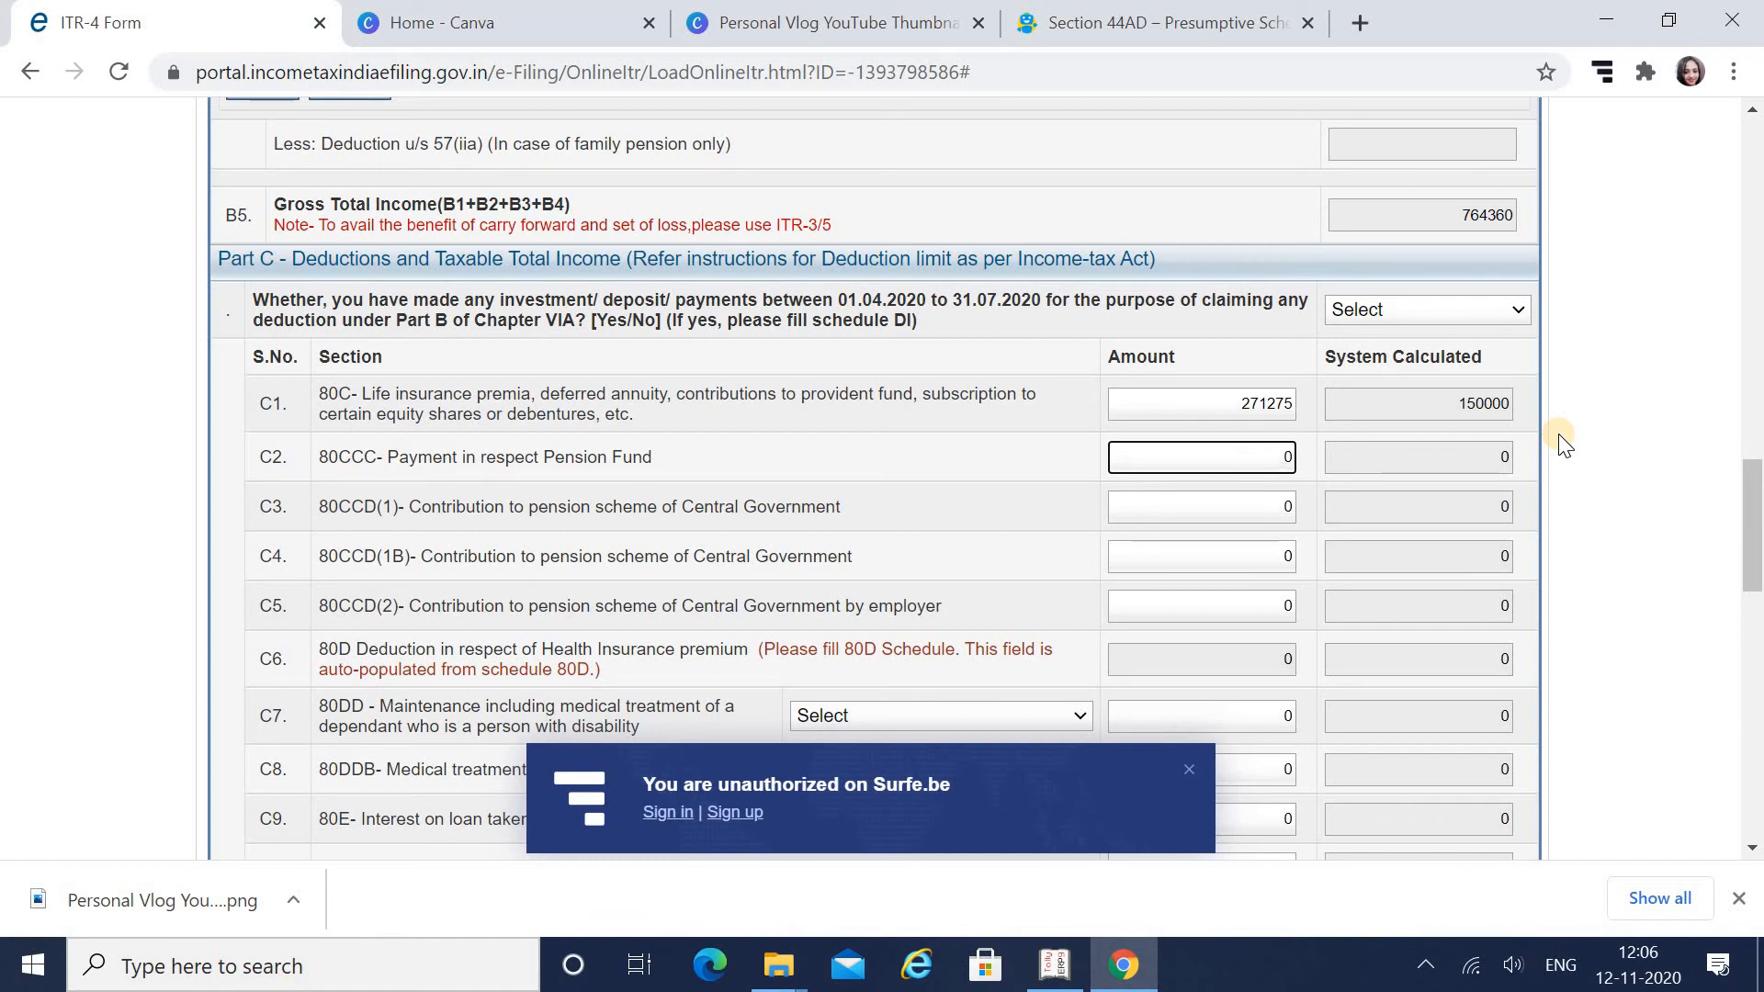
Open Schedule 80D for the health insurance deduction and answer Yes to whether any one parent is a senior citizen.
{"action": "key", "text": "alt+Tab"}
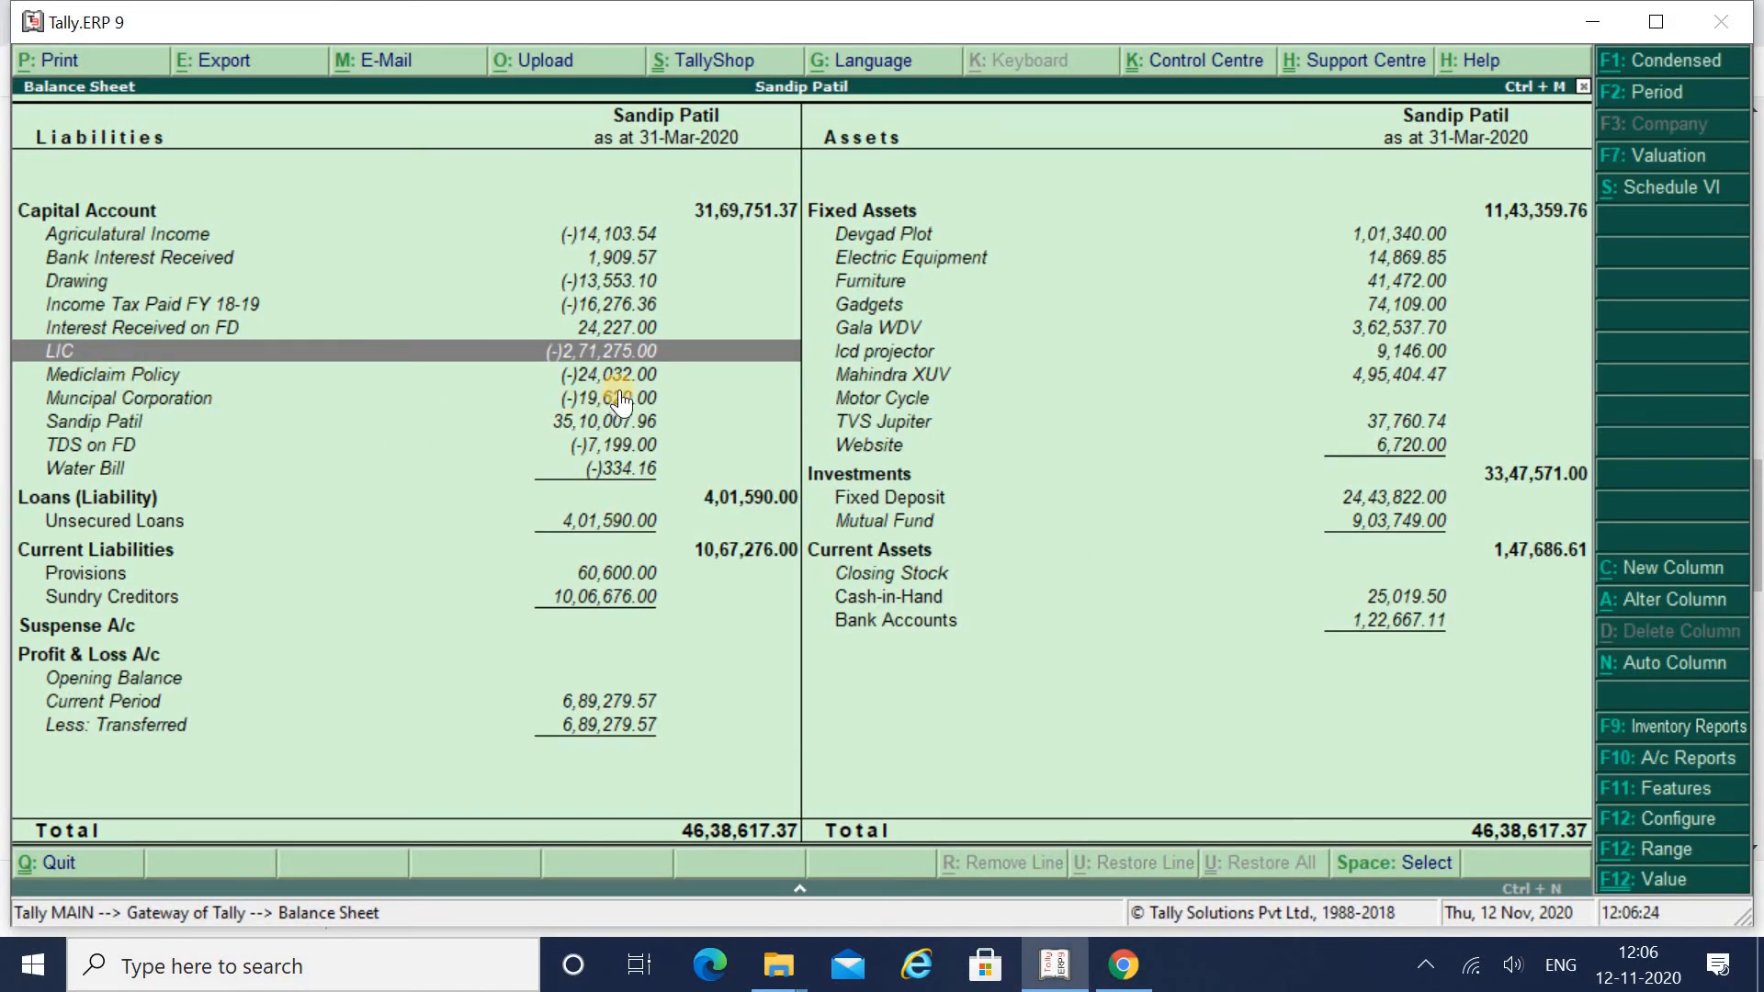
{"action": "left_click", "coordinate": [1752, 483]}
{"action": "left_click_drag", "start_coordinate": [1752, 482], "coordinate": [1755, 538]}
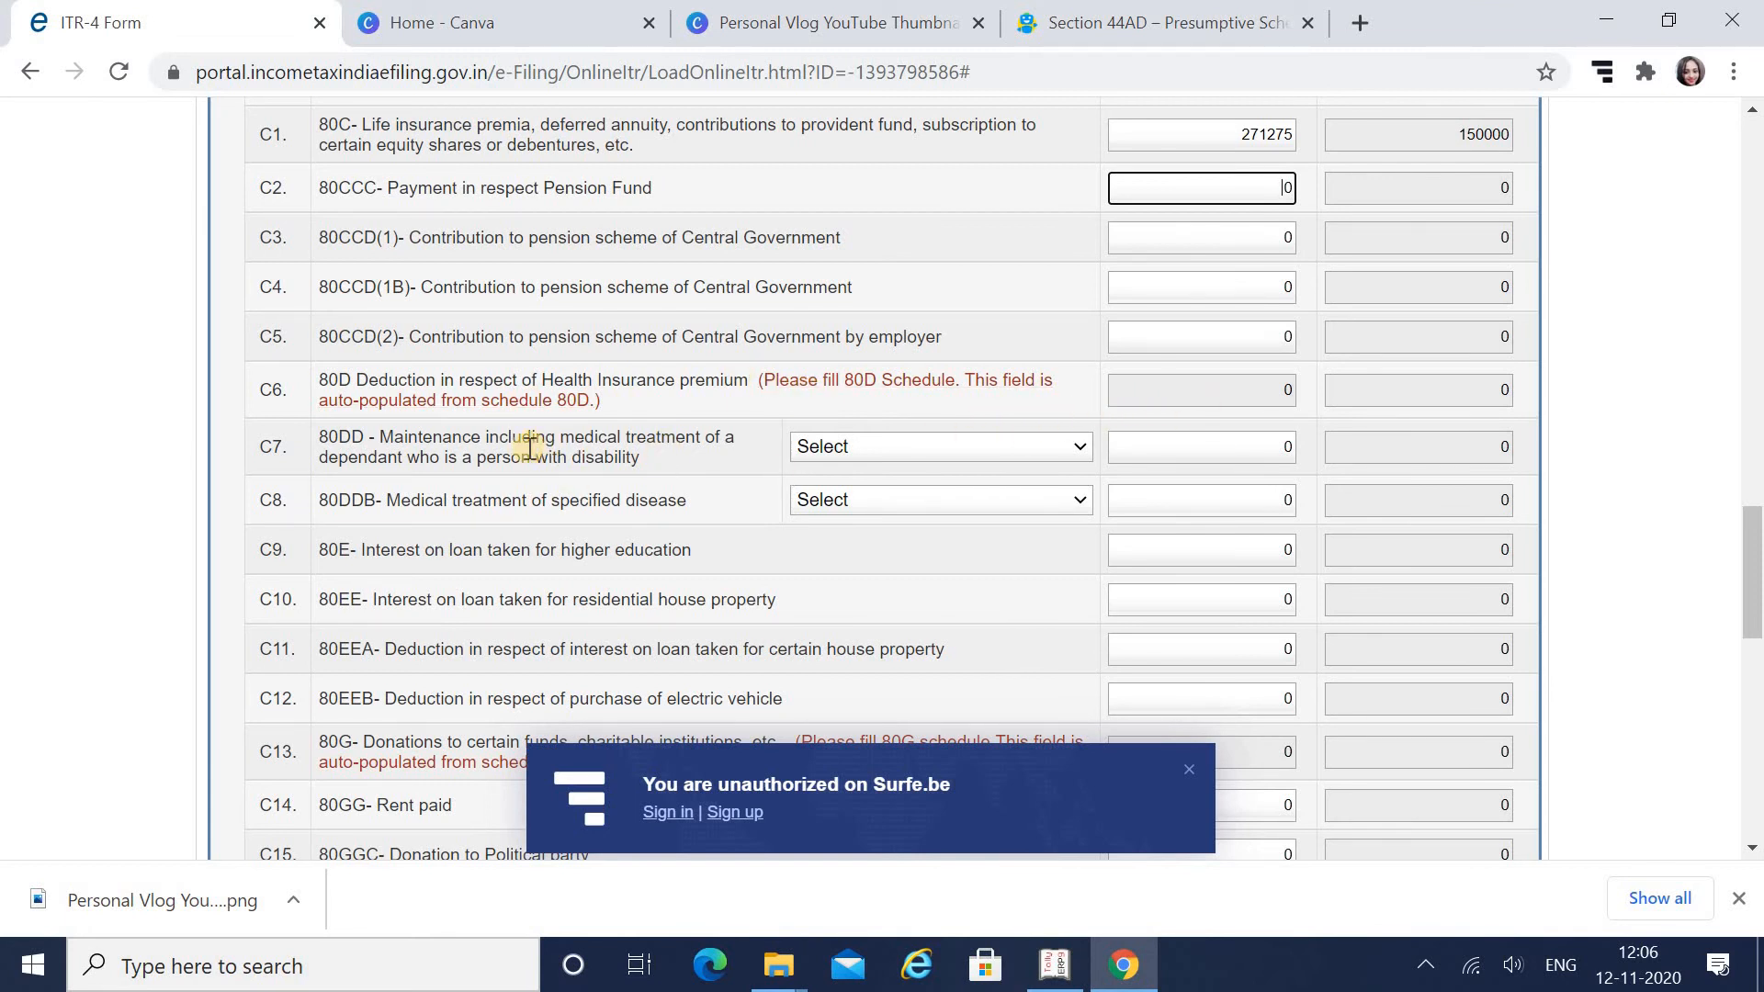
{"action": "left_click", "coordinate": [920, 386]}
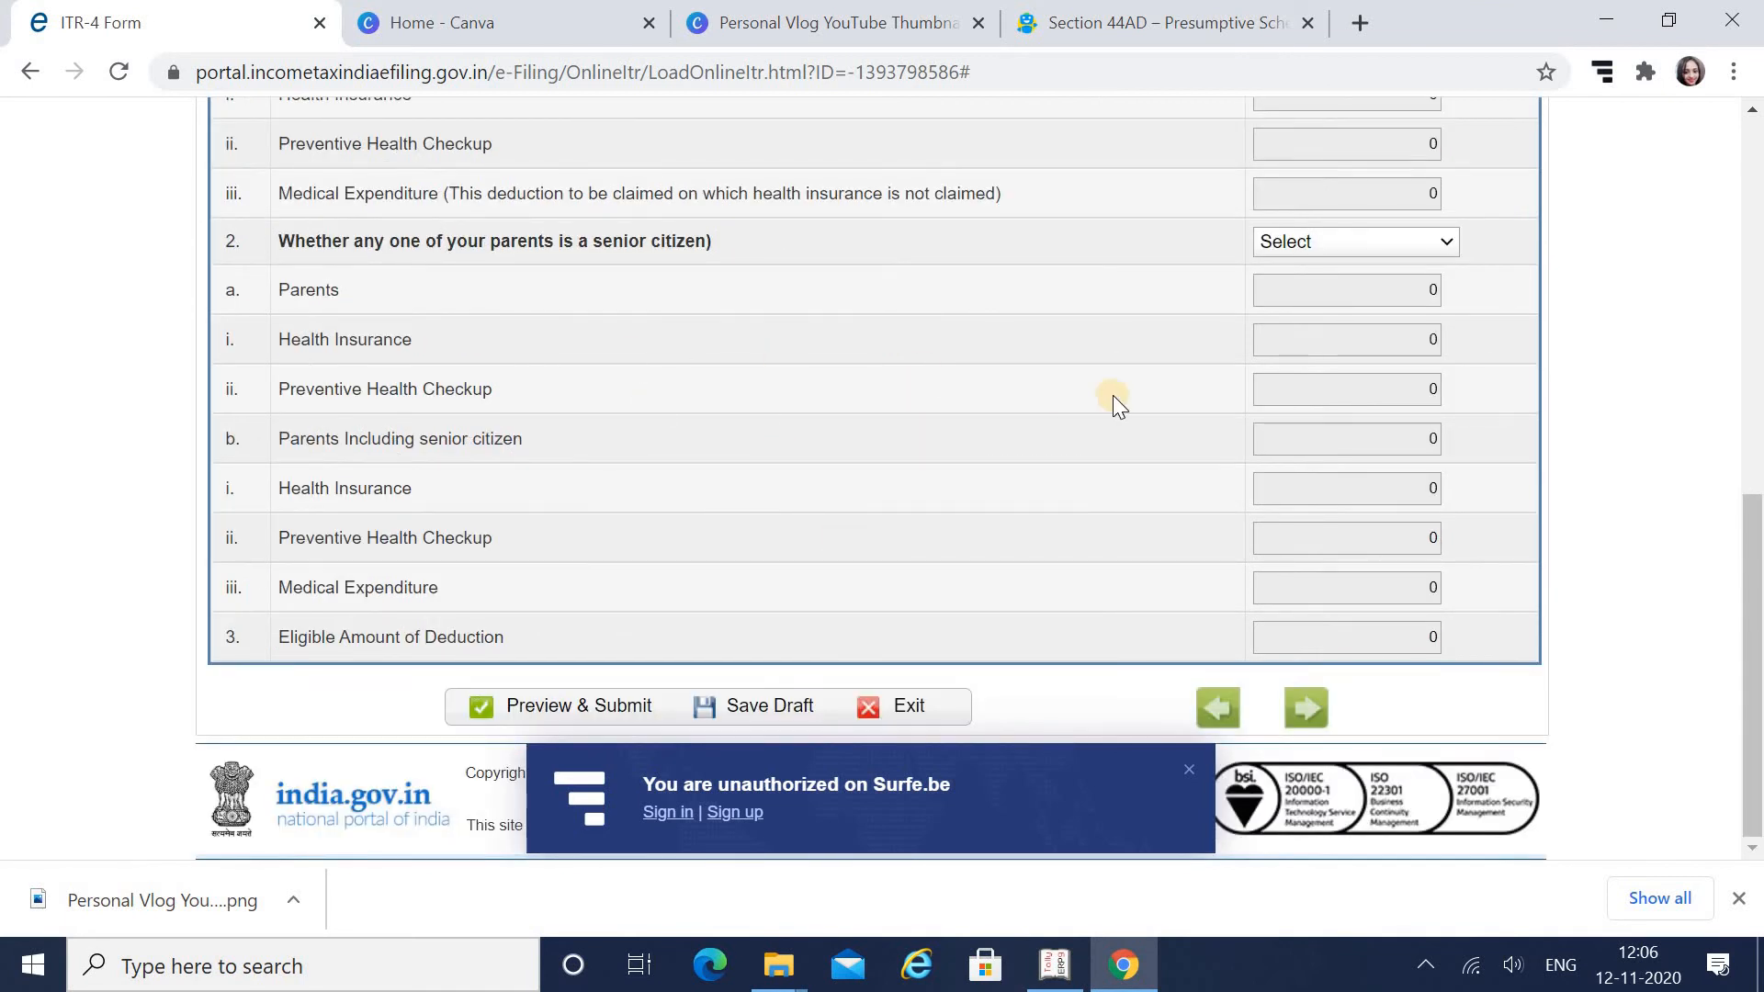
{"action": "left_click", "coordinate": [1343, 243]}
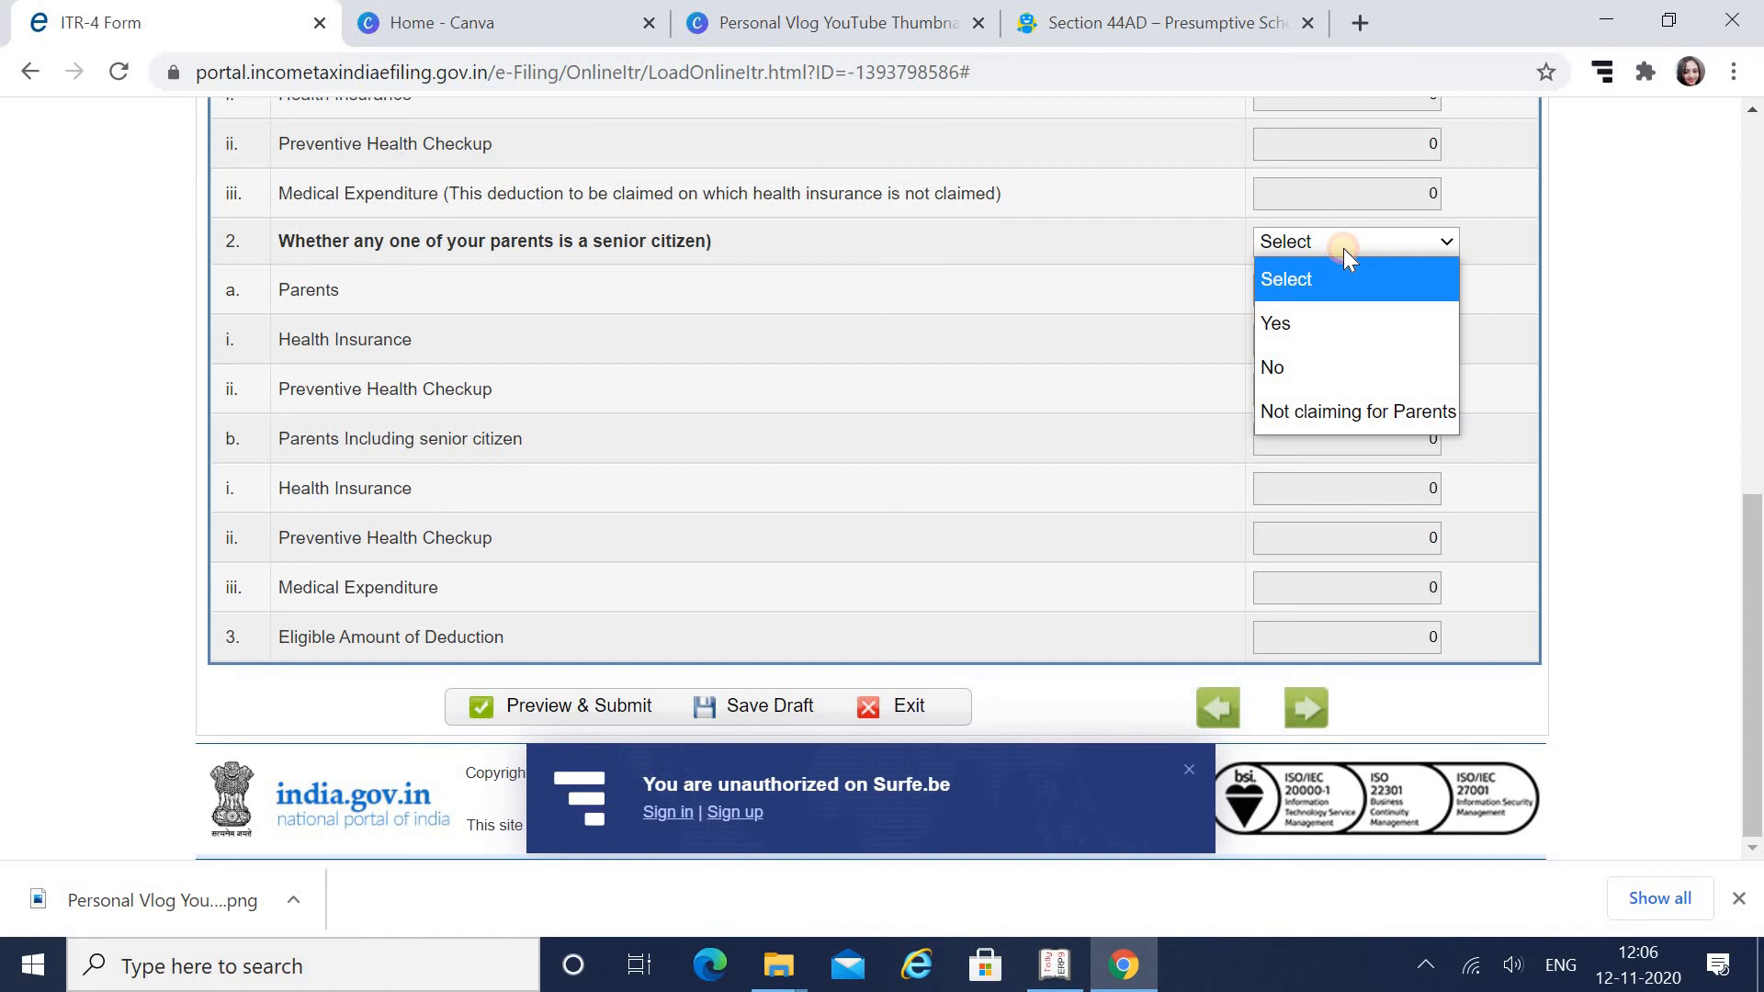
{"action": "left_click", "coordinate": [1308, 333]}
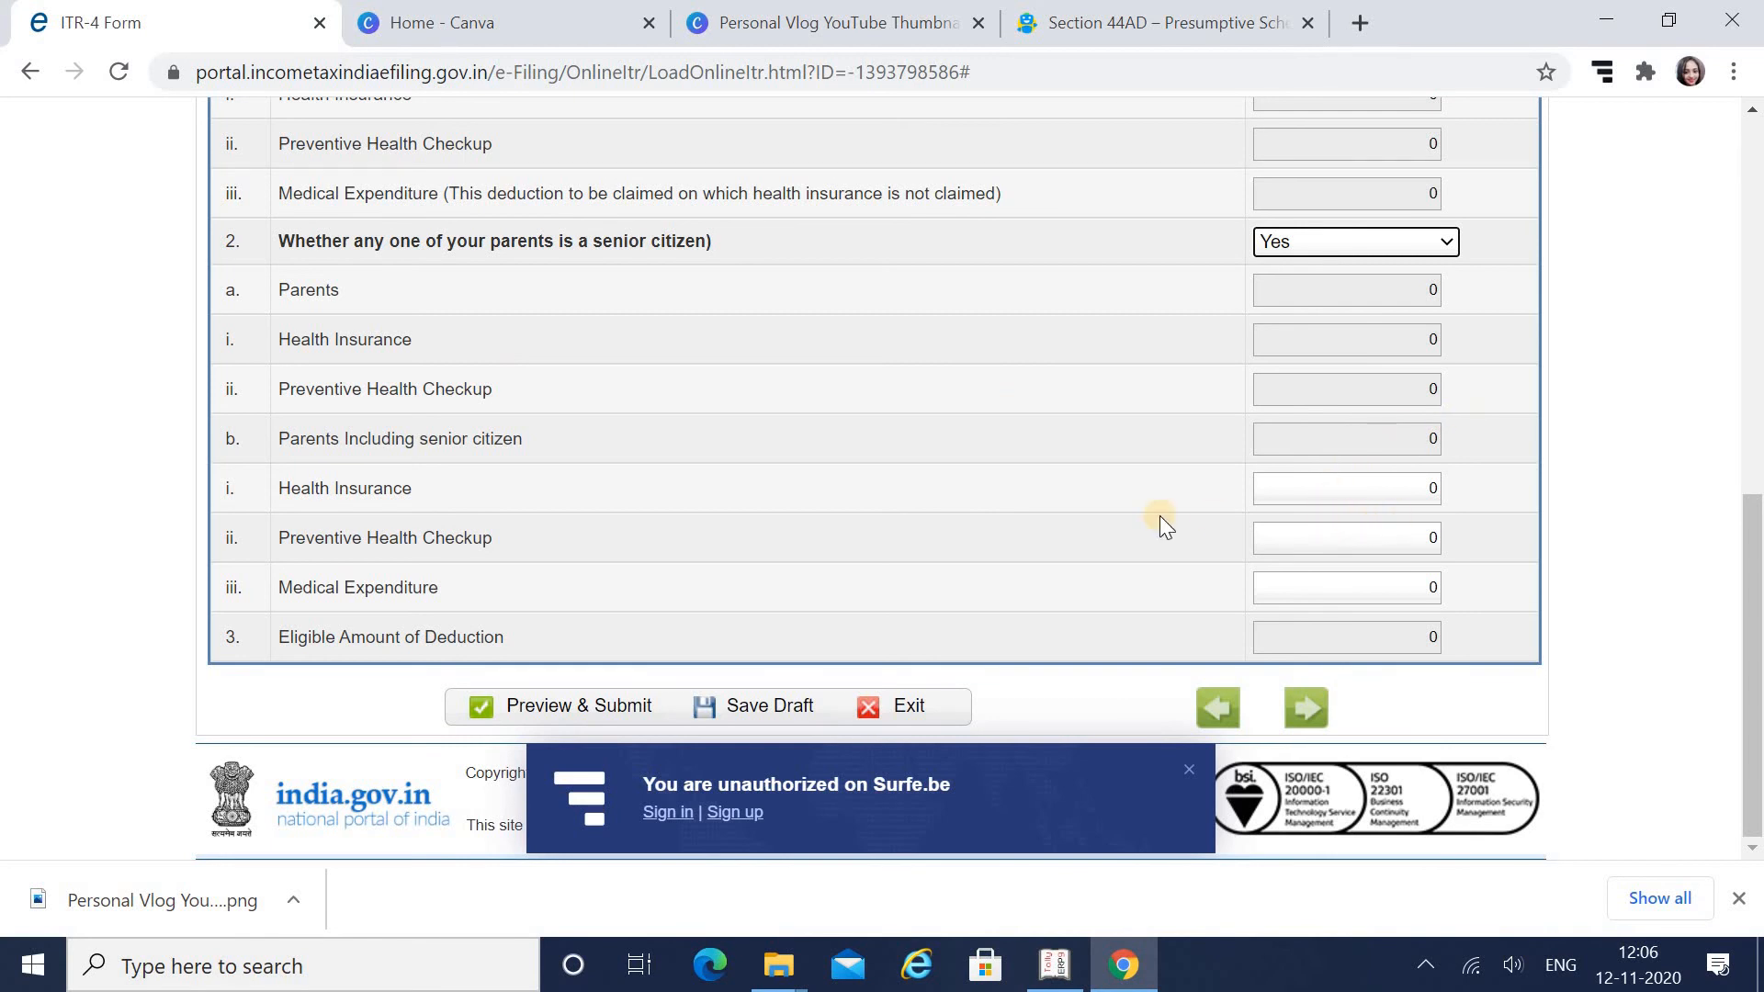
Enter the Tally Mediclaim Policy amount, 24032, as health insurance under Parents Including senior citizen in Schedule 80D, and save the draft.
{"action": "key", "text": "alt+Tab"}
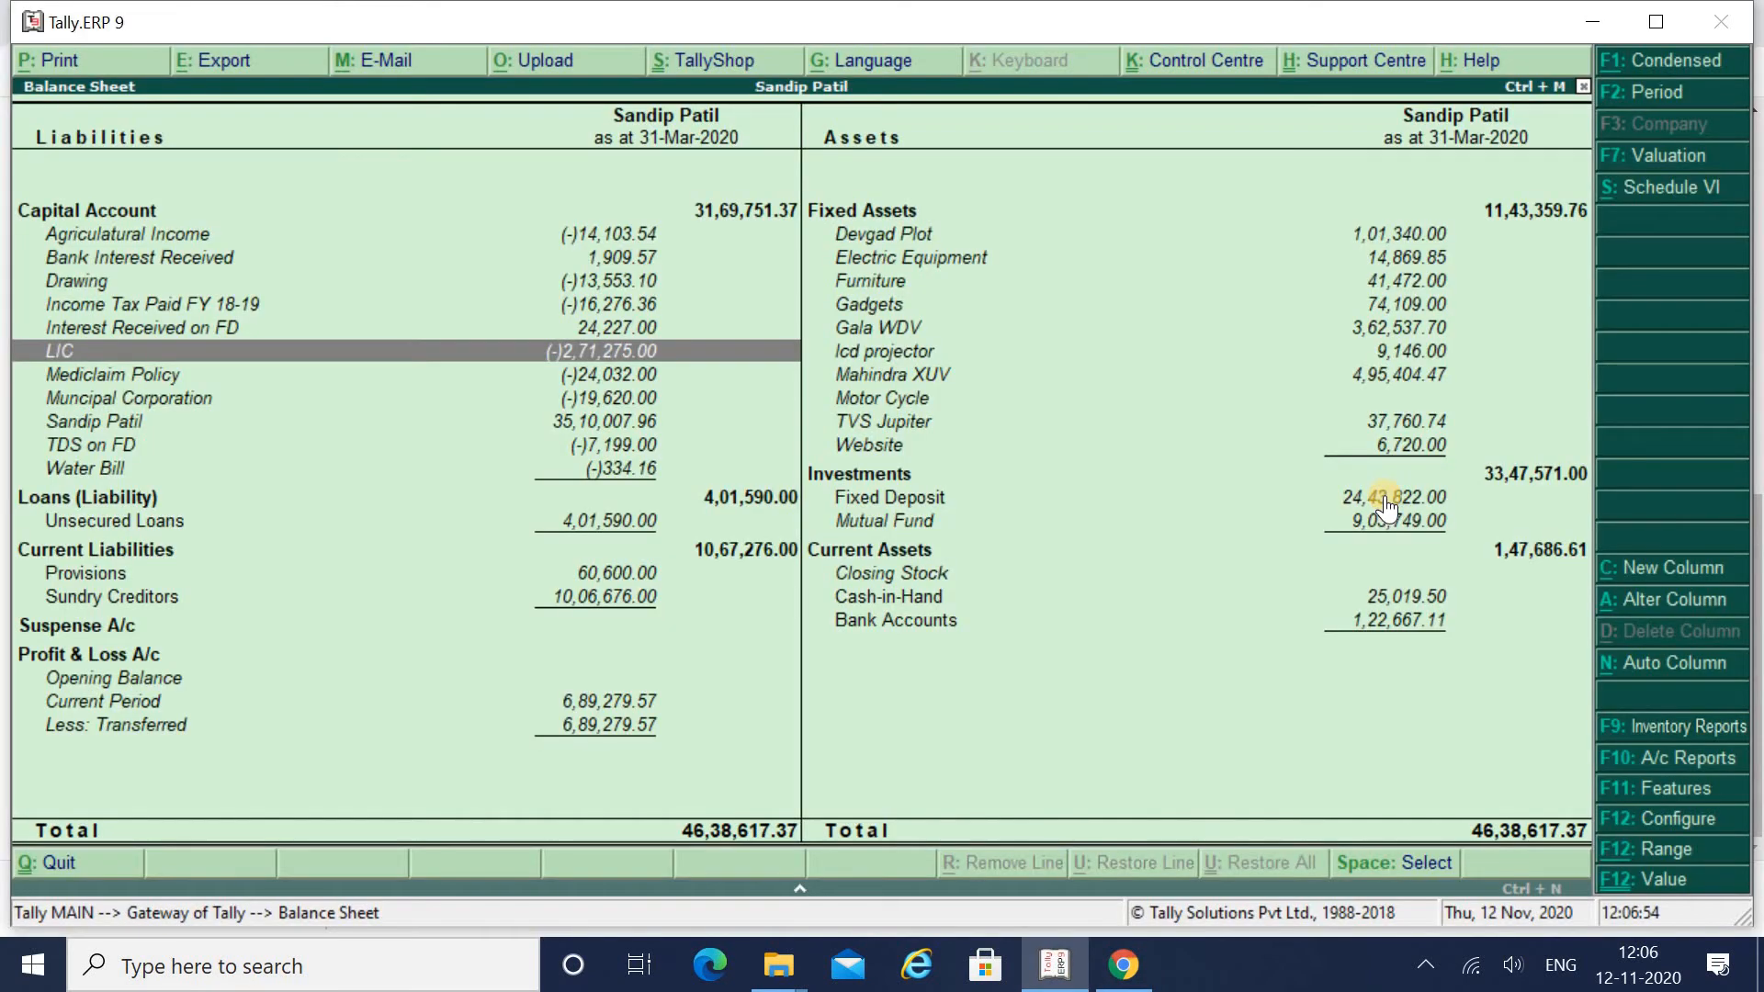
{"action": "key", "text": "Down"}
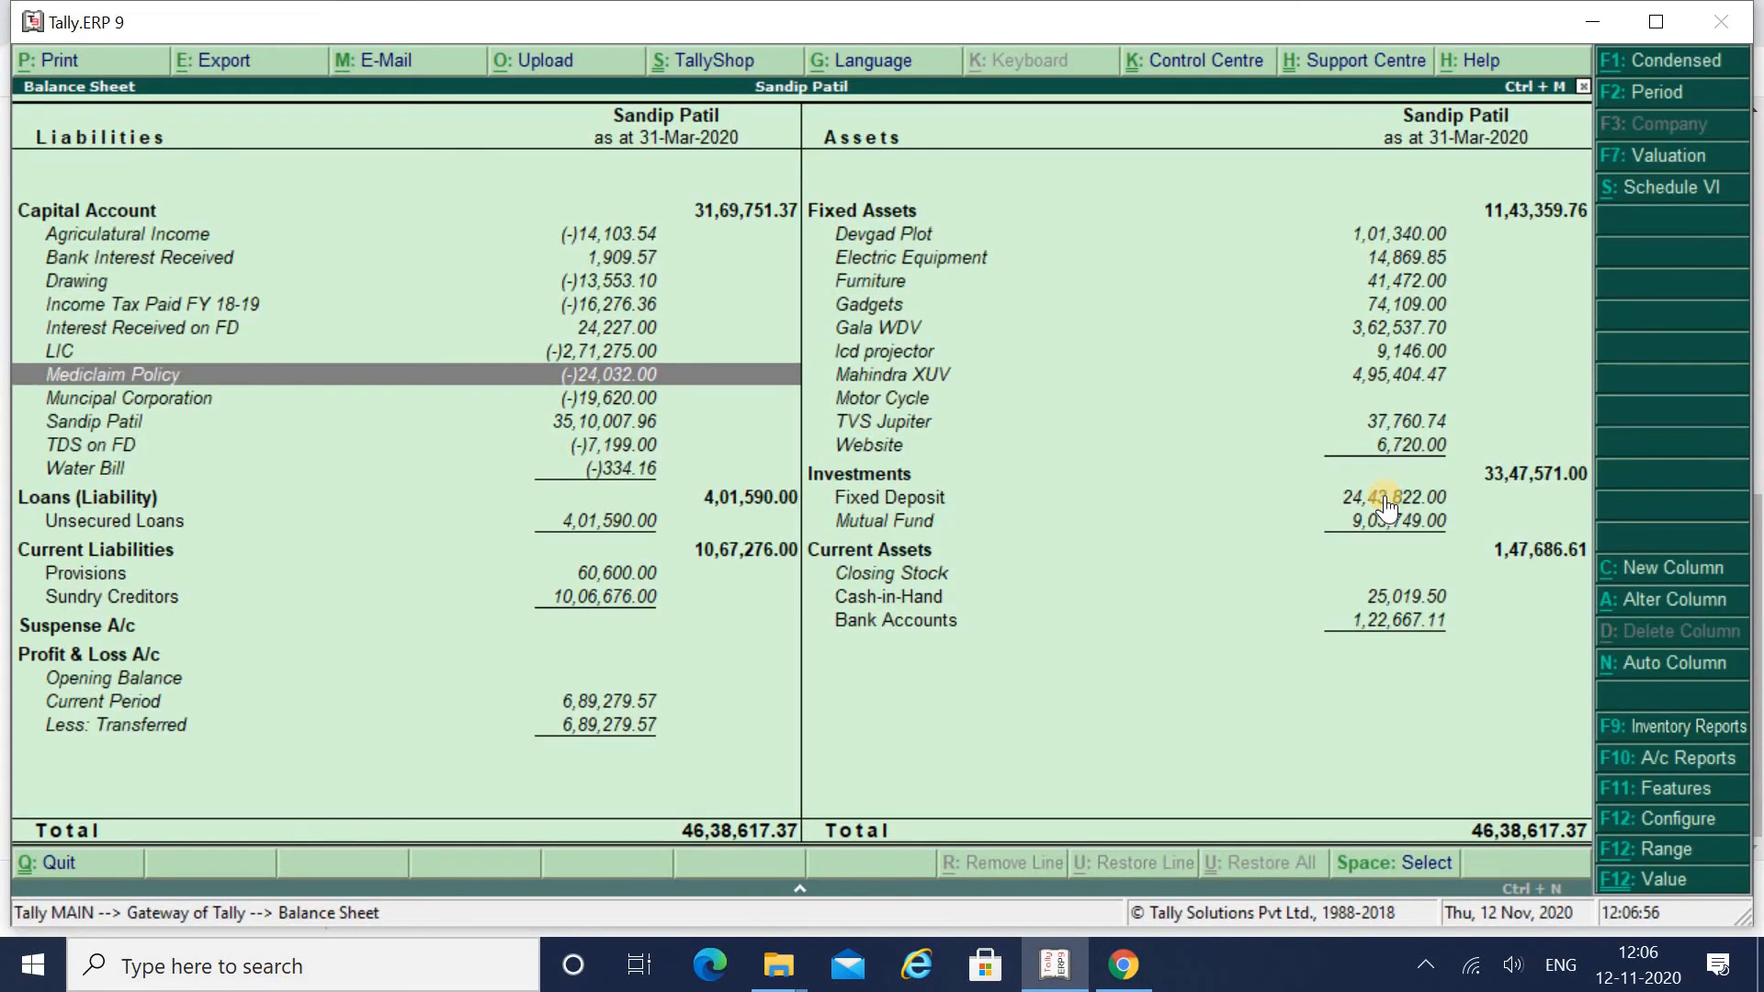
{"action": "key", "text": "alt+Tab"}
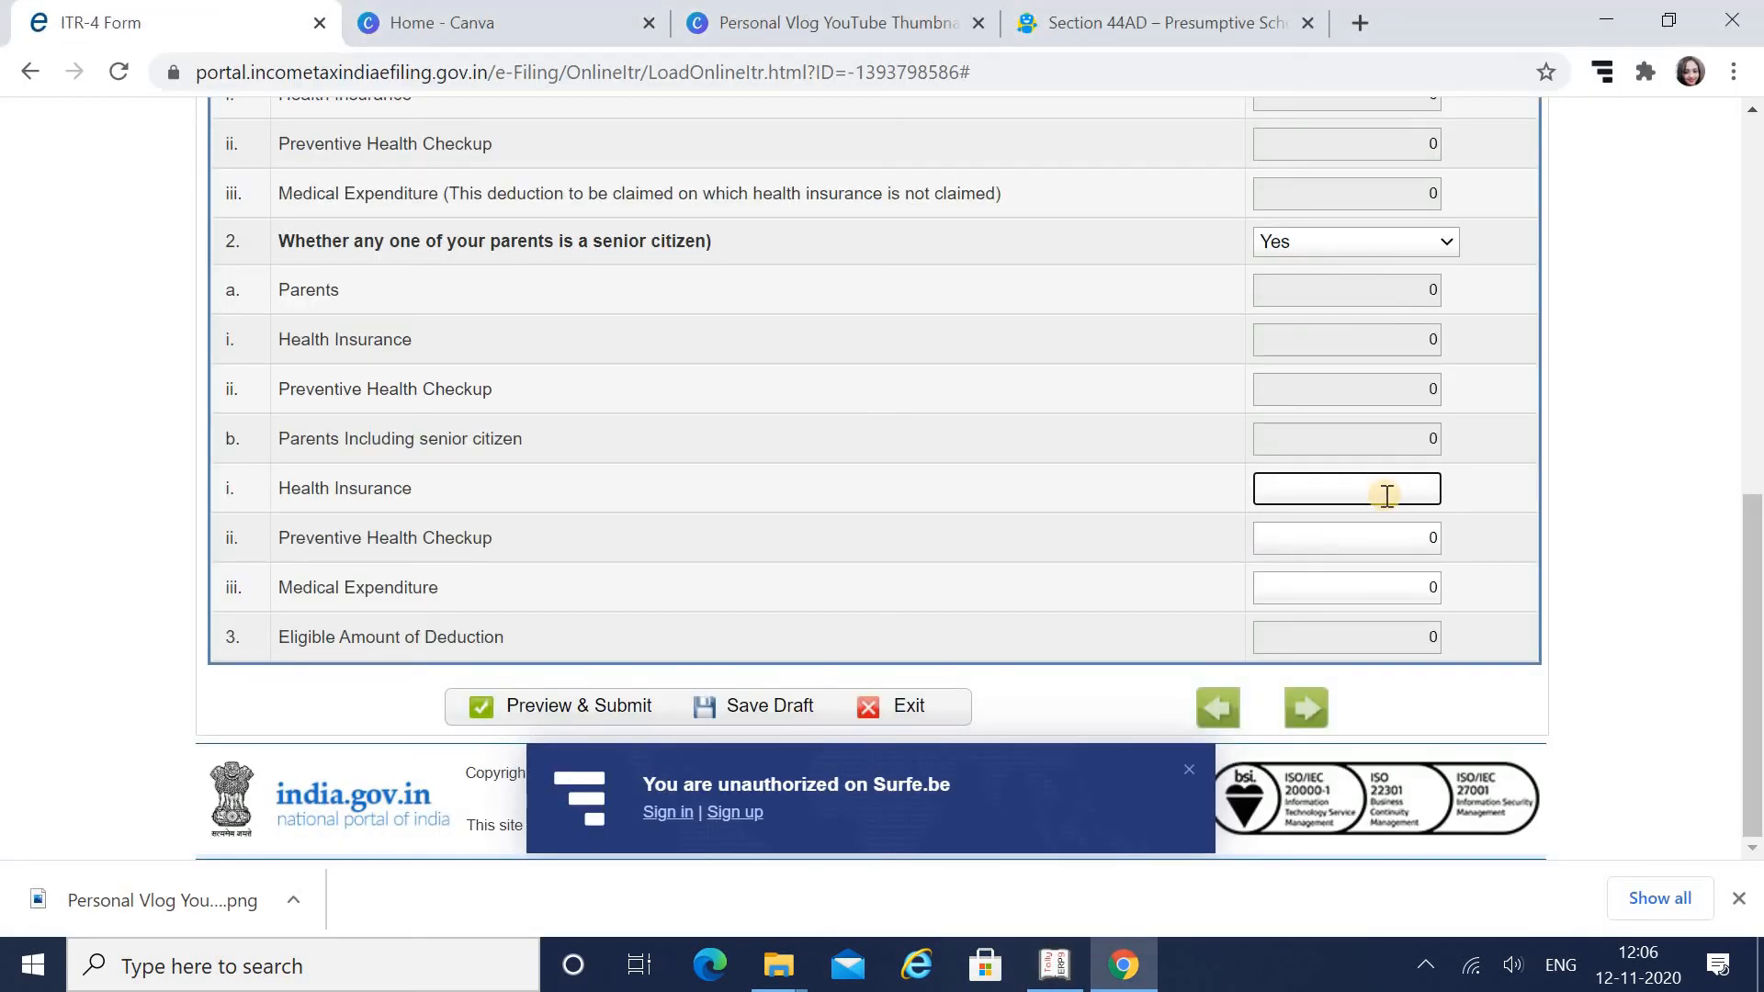
{"action": "type", "text": "24032"}
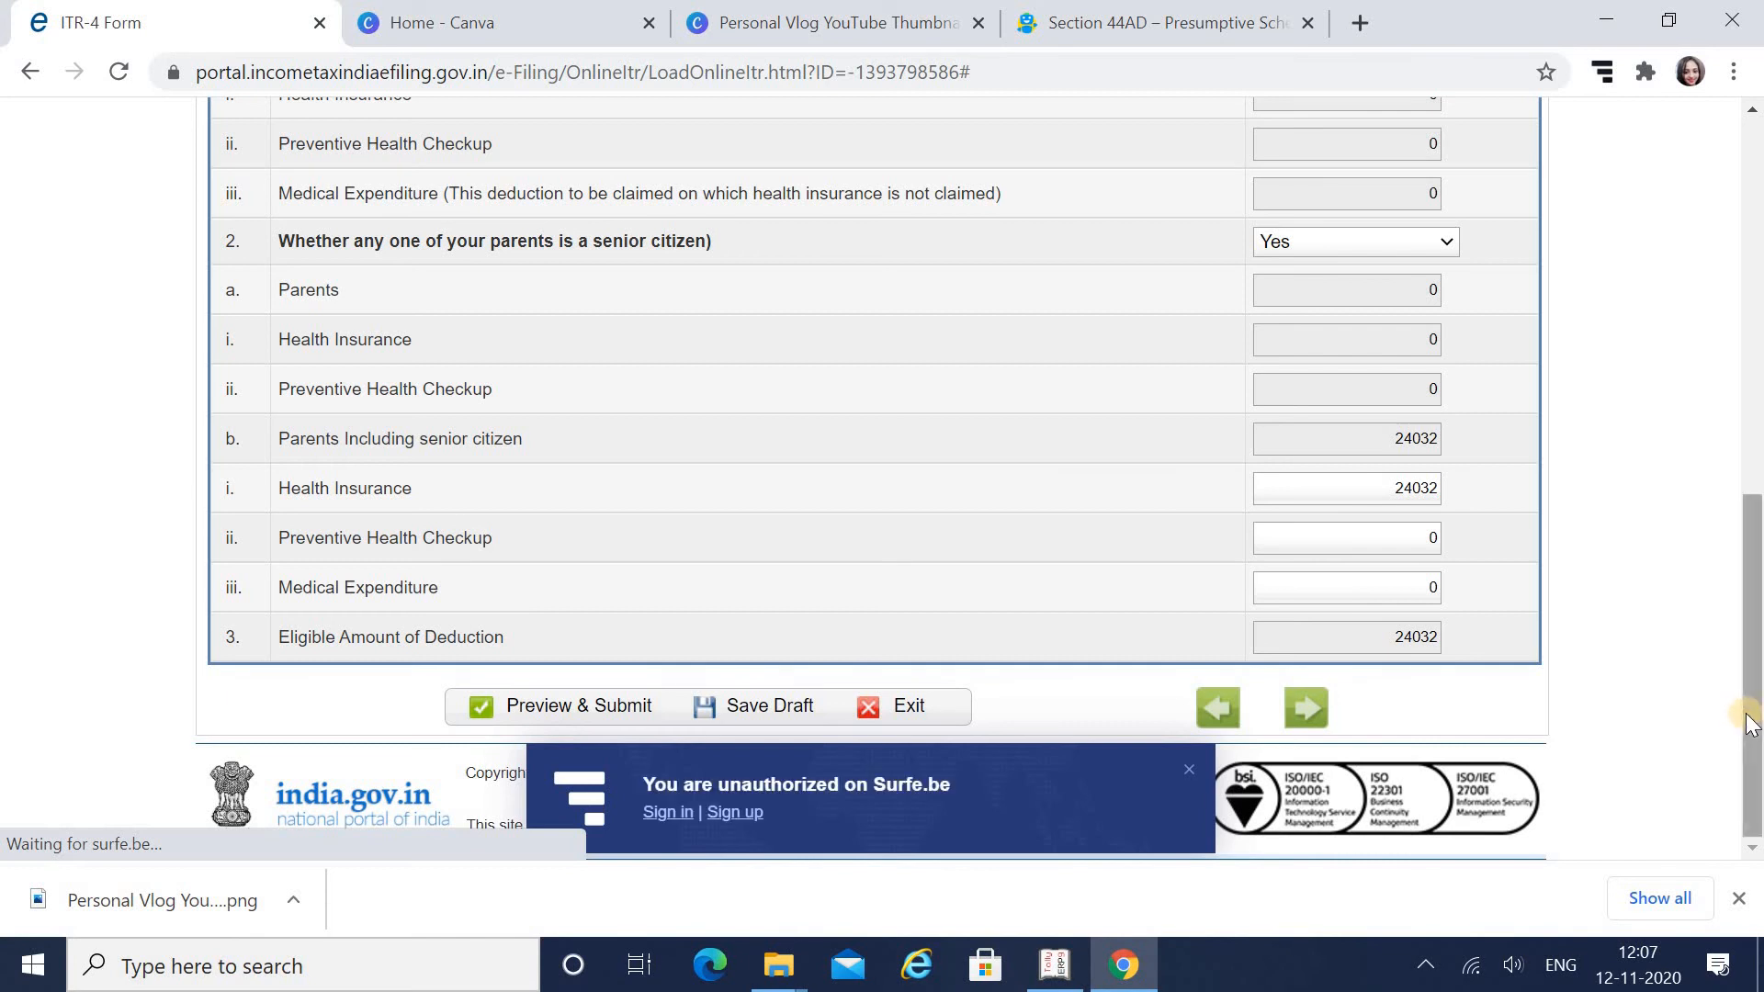
{"action": "left_click", "coordinate": [769, 706]}
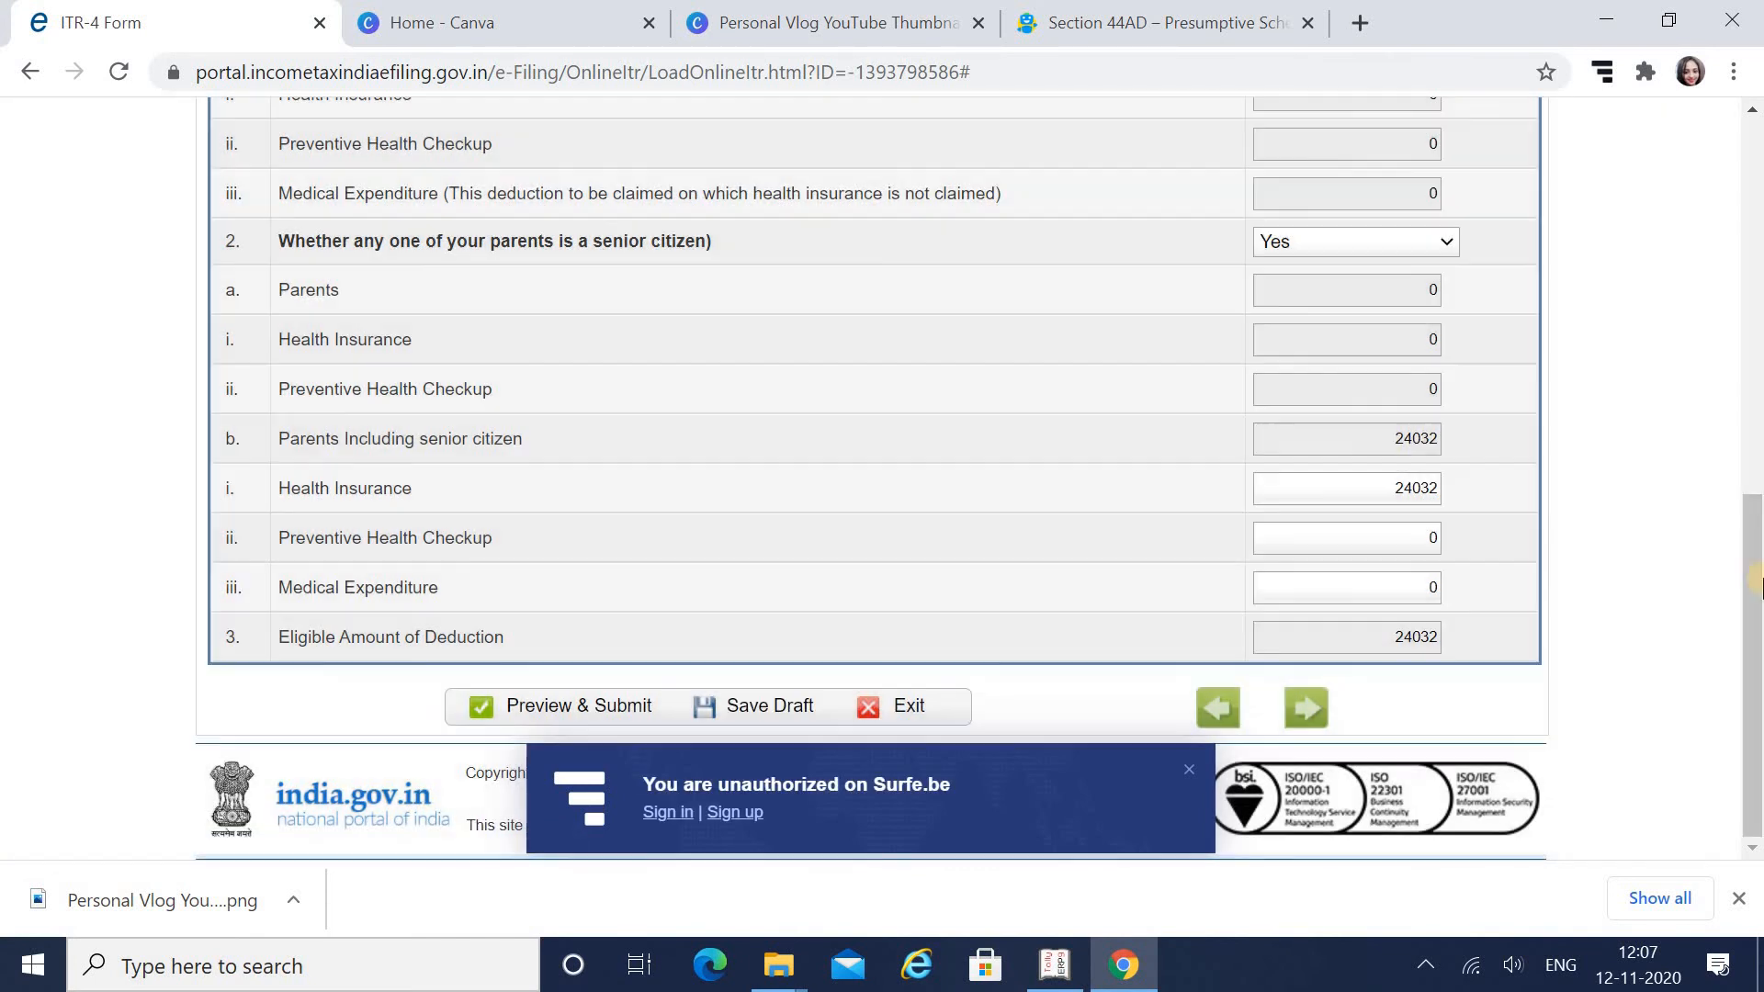
Review the 80D deduction in Part C and the tax computation in Part D of the Income Details schedule.
{"action": "left_click_drag", "start_coordinate": [1752, 643], "coordinate": [1756, 331]}
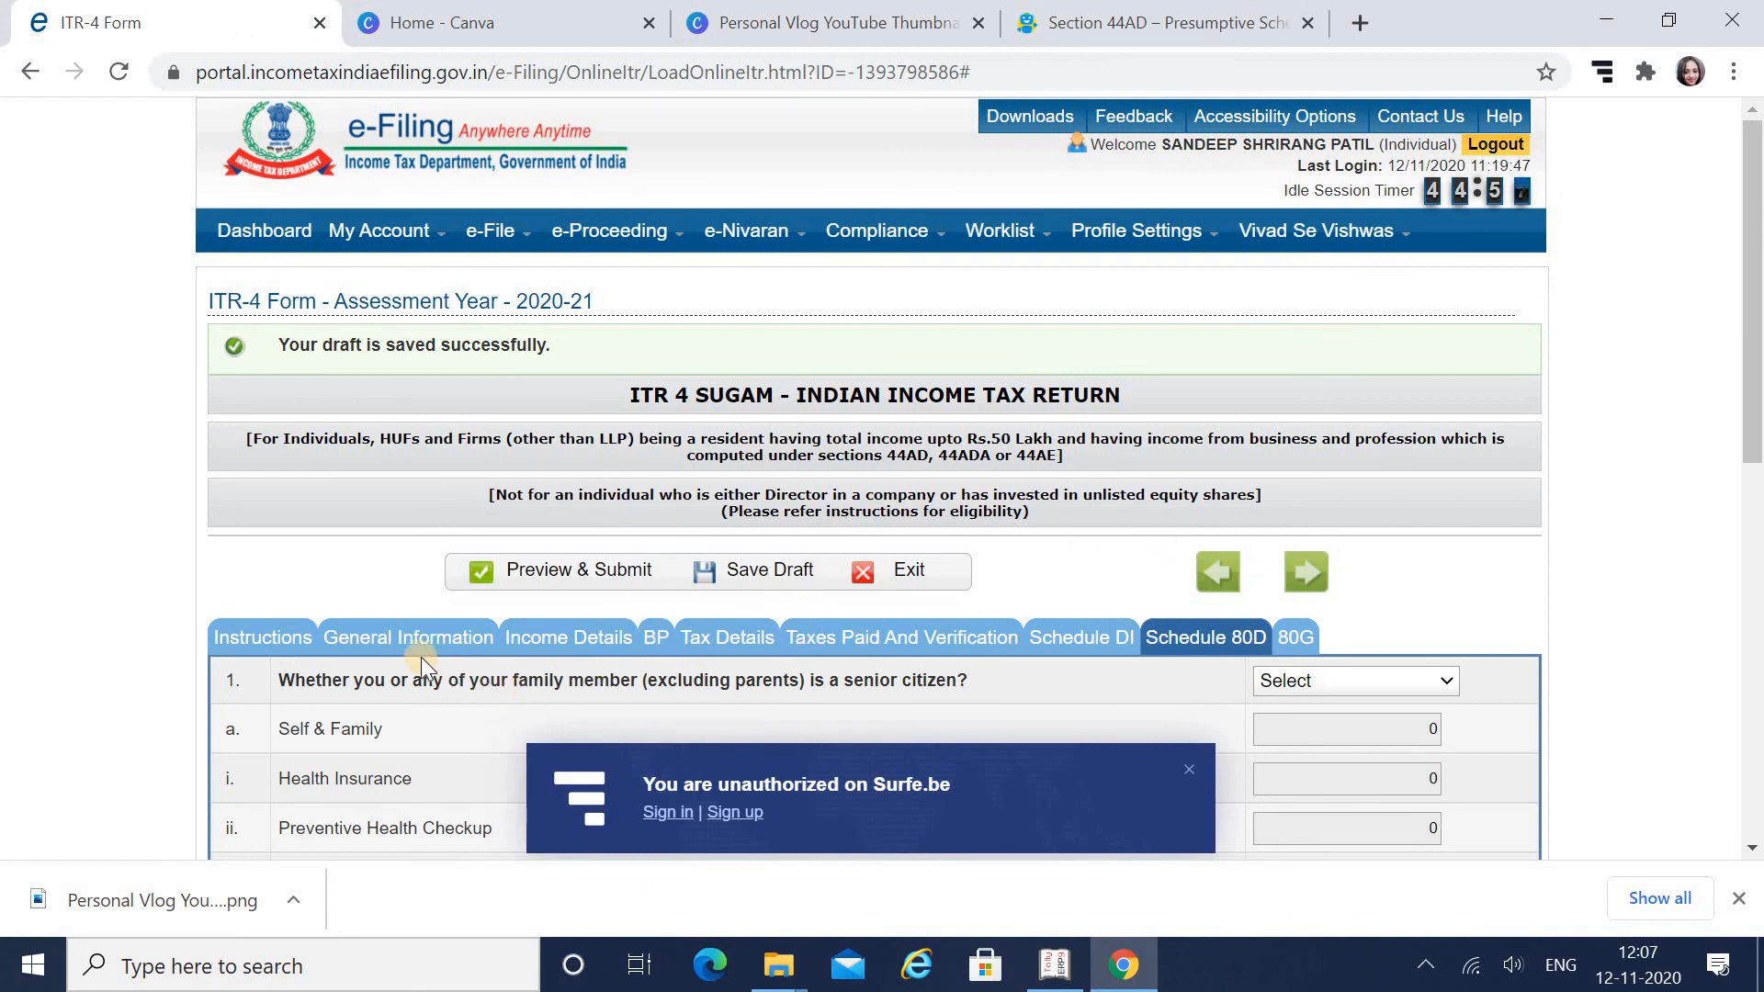
{"action": "left_click", "coordinate": [553, 643]}
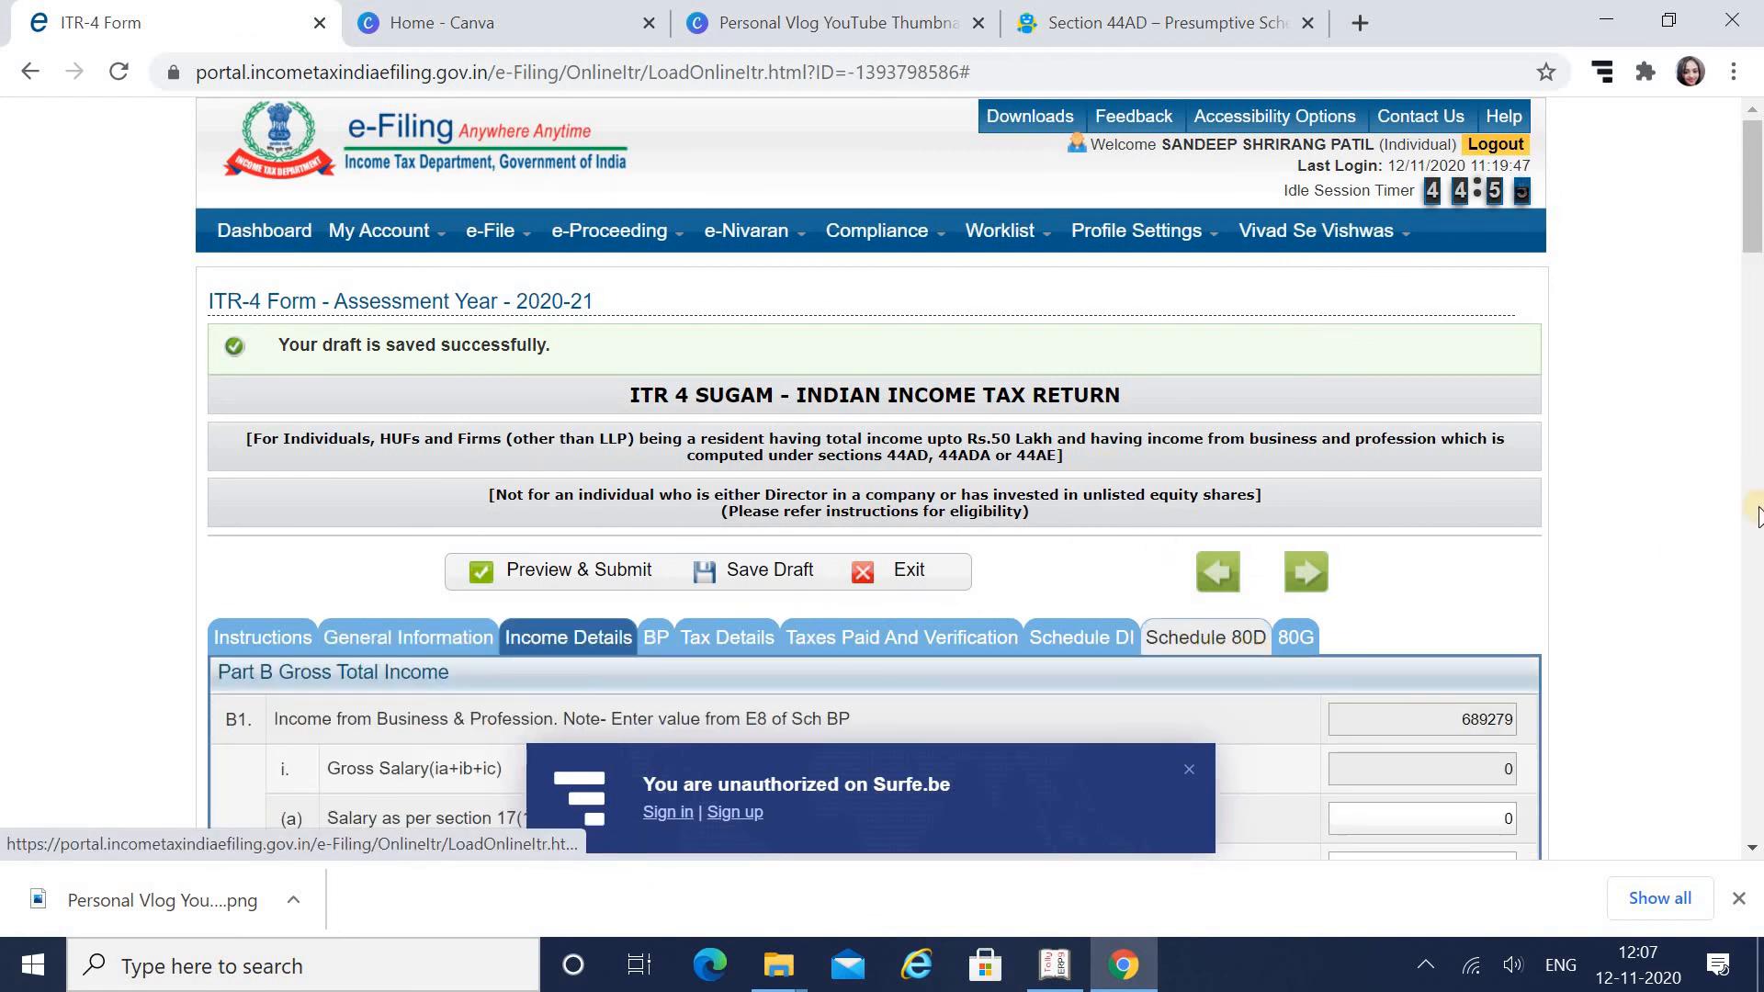
{"action": "left_click_drag", "start_coordinate": [1757, 243], "coordinate": [1756, 641]}
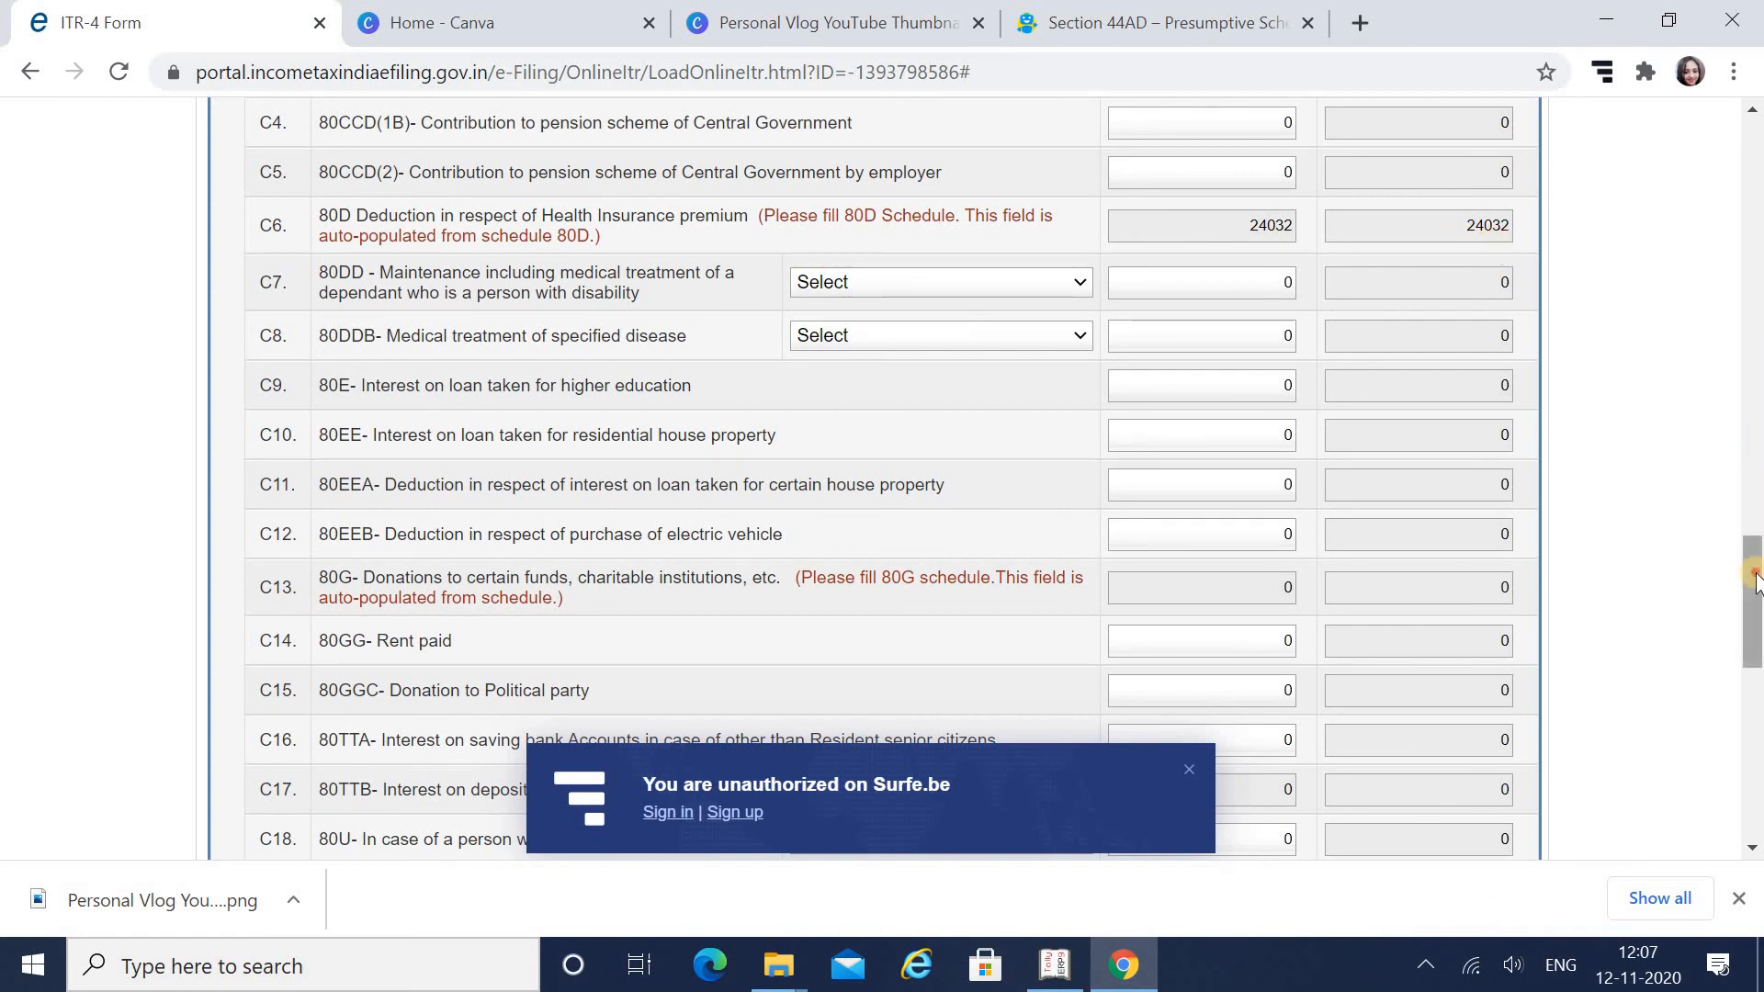
{"action": "left_click_drag", "start_coordinate": [1757, 579], "coordinate": [1756, 749]}
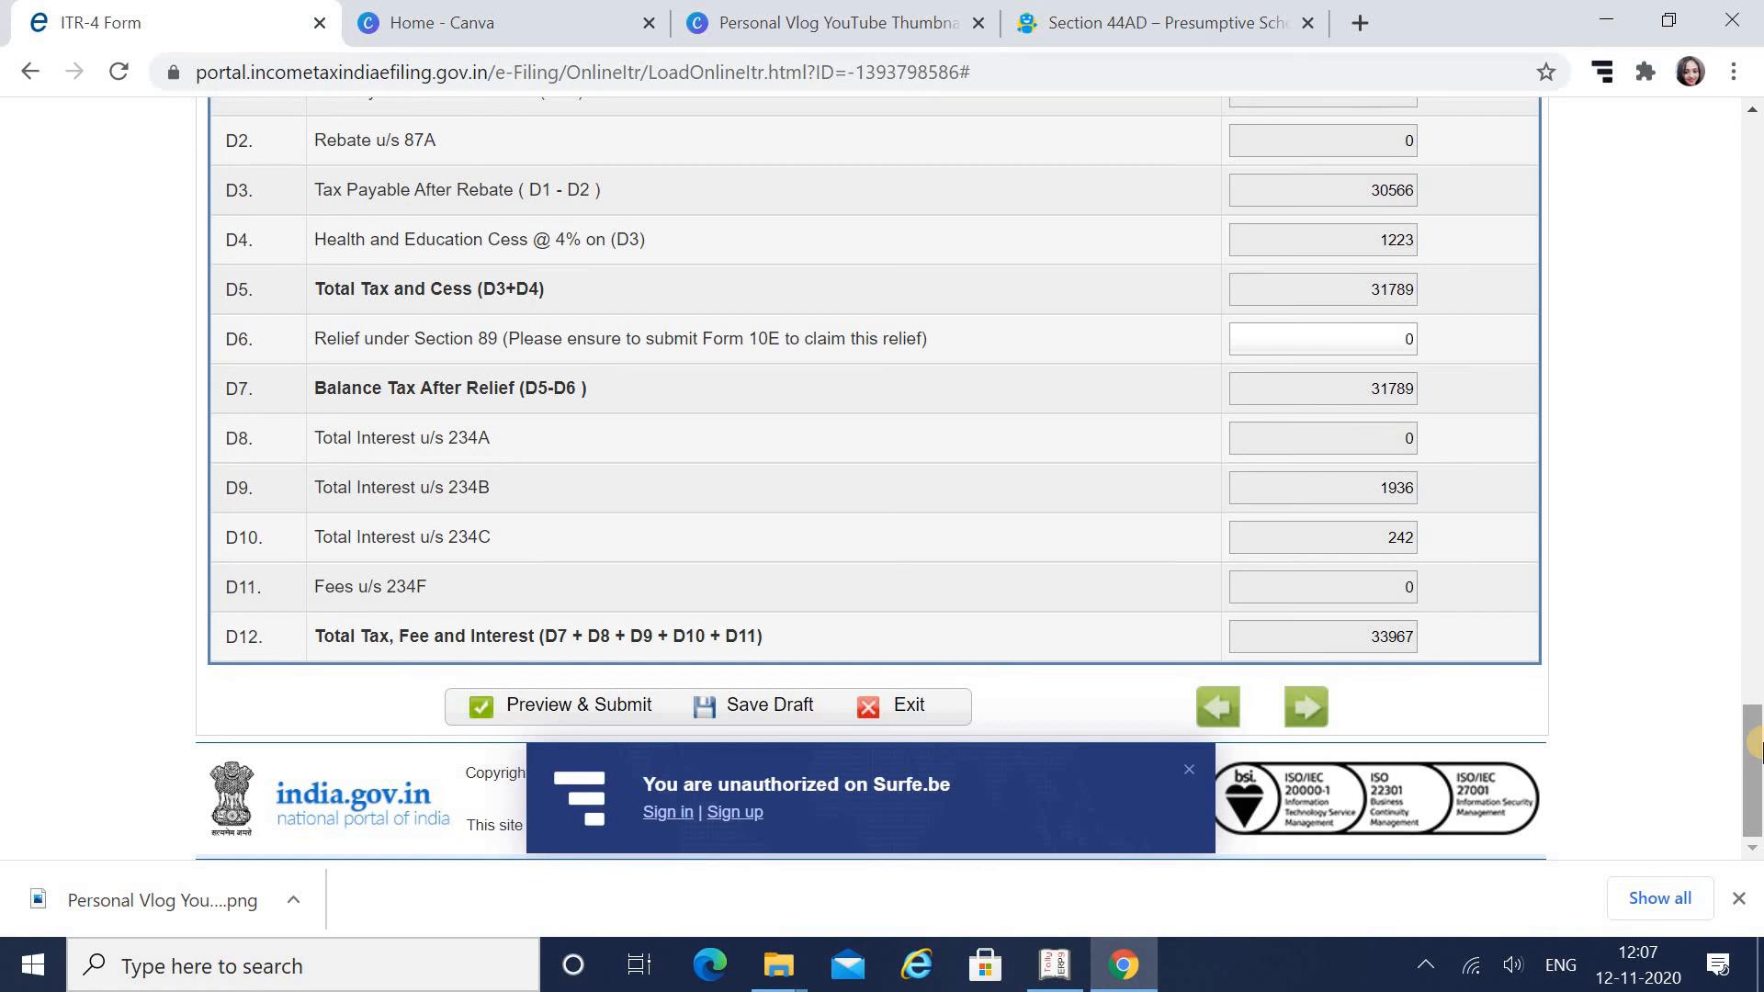
{"action": "left_click_drag", "start_coordinate": [1757, 743], "coordinate": [1757, 673]}
Switch to the Tally balance sheet and examine the Capital Account entries around LIC and Mediclaim Policy for deductible amounts.
{"action": "key", "text": "alt+Tab"}
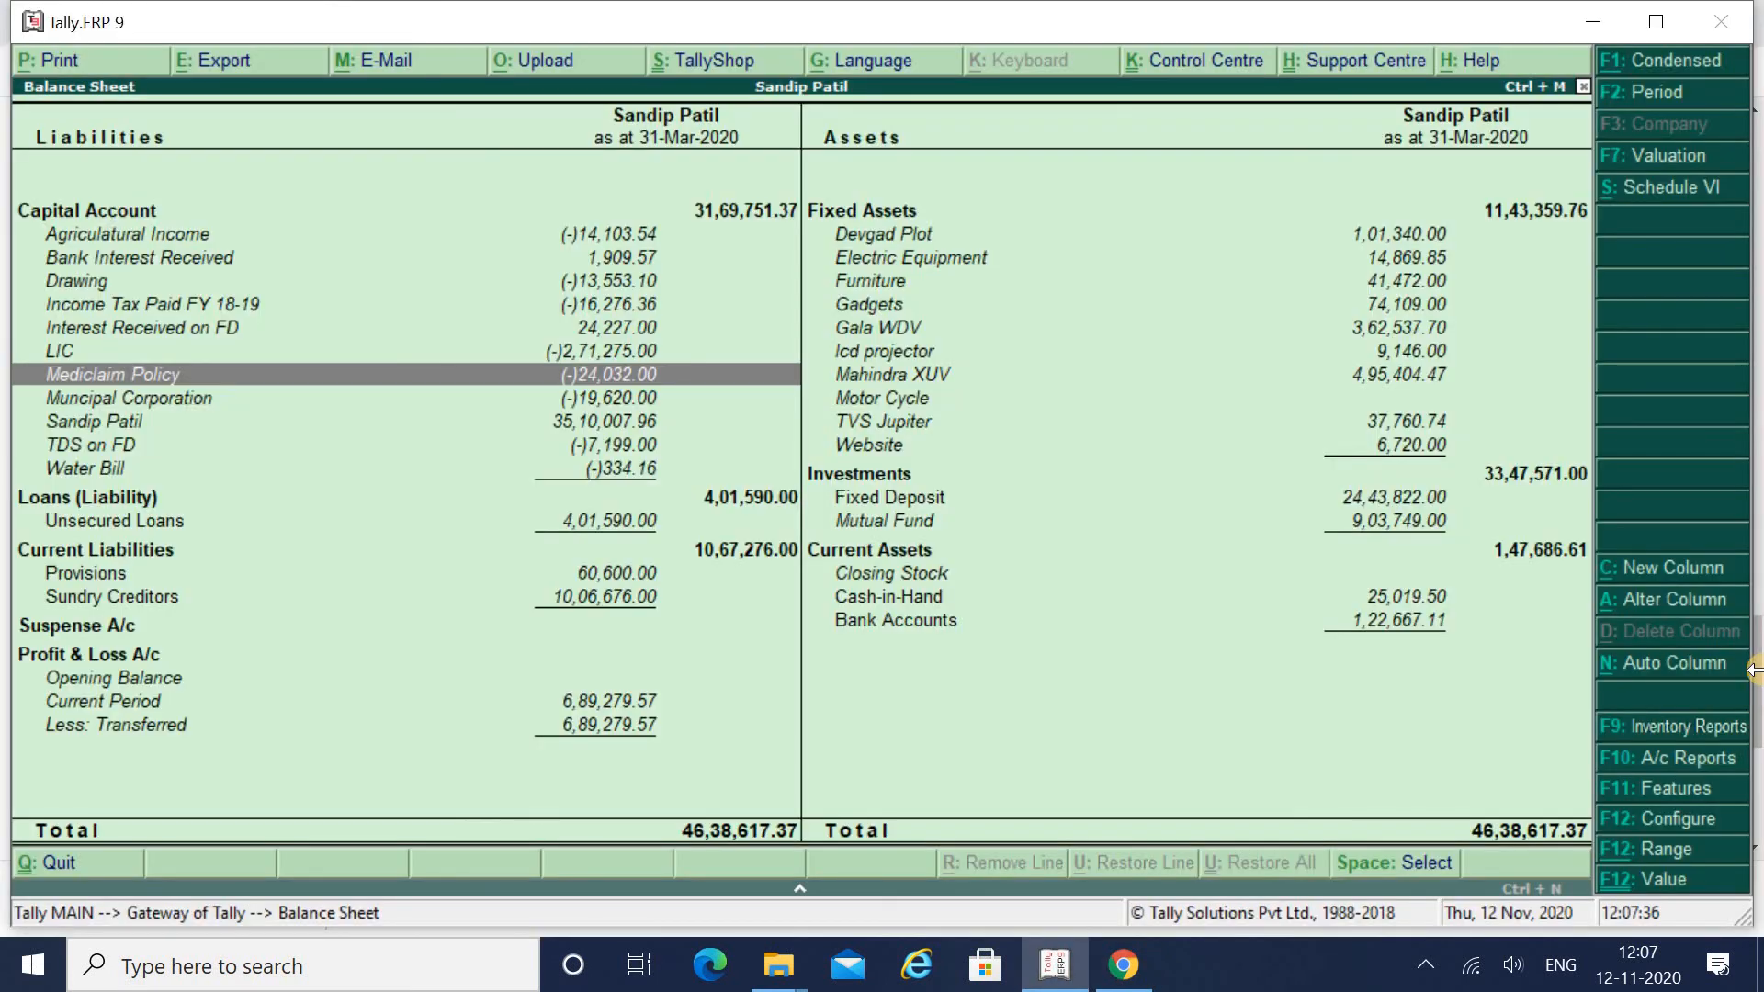
{"action": "key", "text": "Down"}
{"action": "key", "text": "Down"}
{"action": "key", "text": "Up"}
{"action": "key", "text": "Up"}
{"action": "key", "text": "Down"}
{"action": "key", "text": "Down"}
{"action": "key", "text": "Down"}
{"action": "key", "text": "Up"}
{"action": "key", "text": "Up"}
{"action": "key", "text": "Up"}
{"action": "key", "text": "Up"}
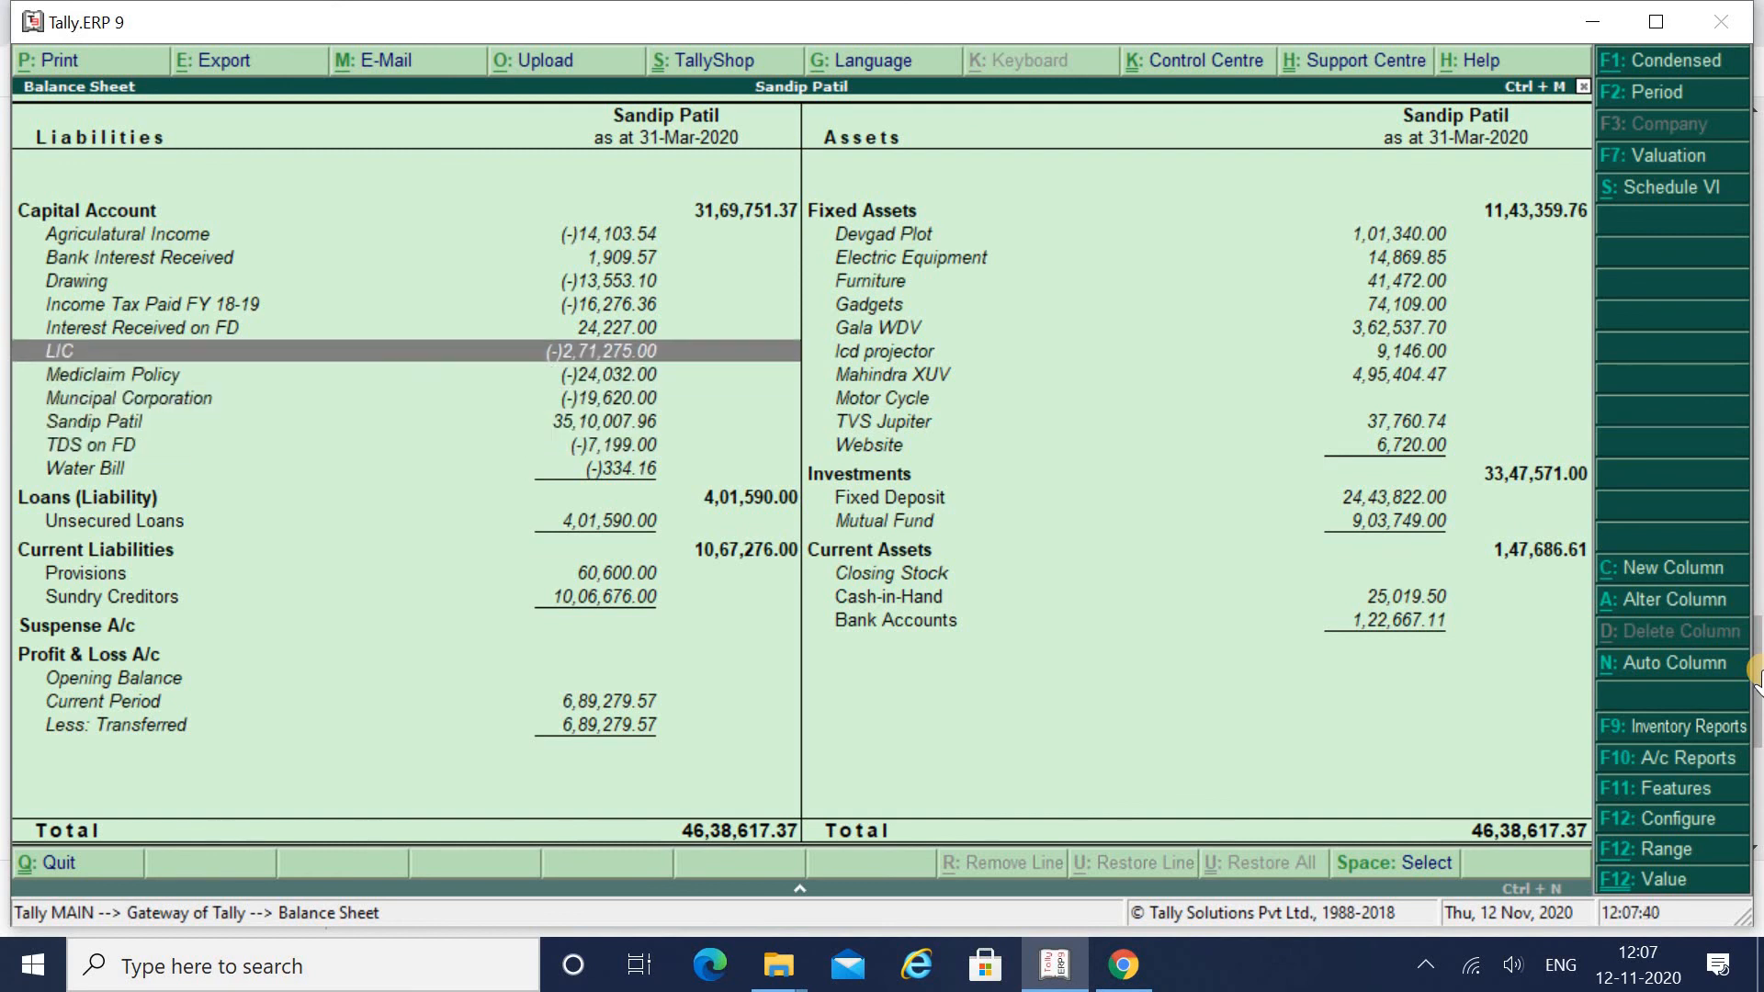